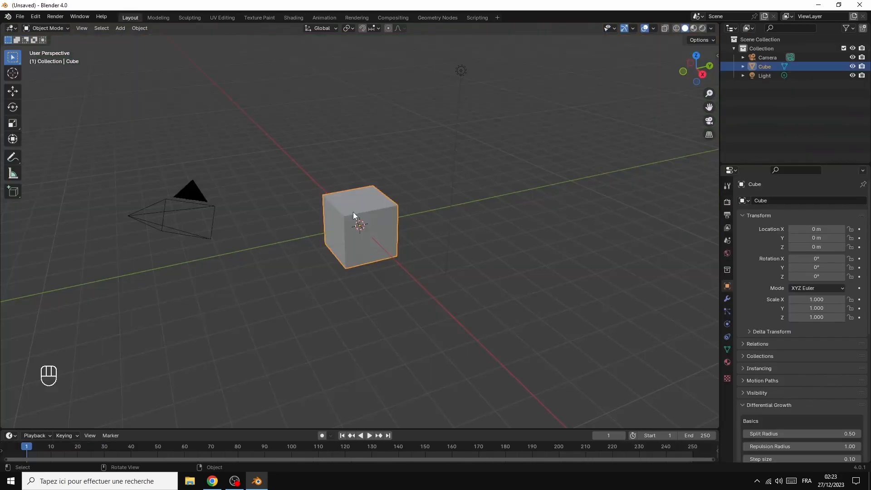
Step: Delete the default camera, cube and light from the scene
{"action": "key", "text": "a"}
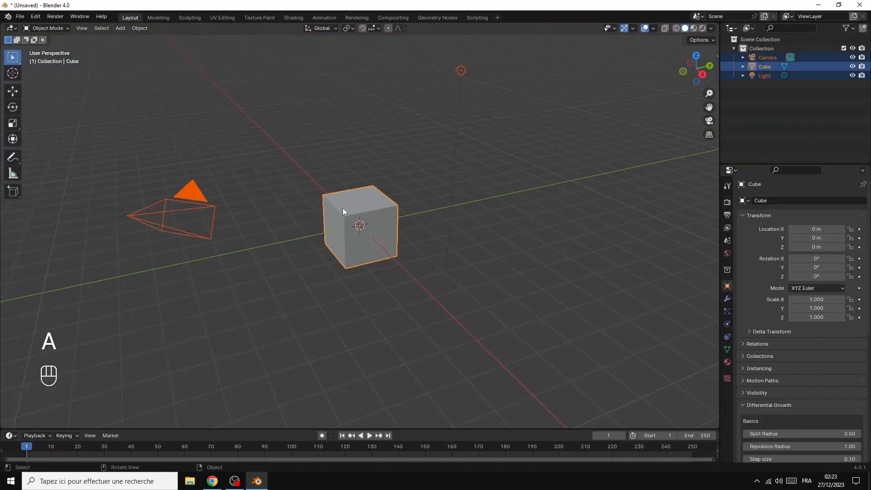
{"action": "key", "text": "x"}
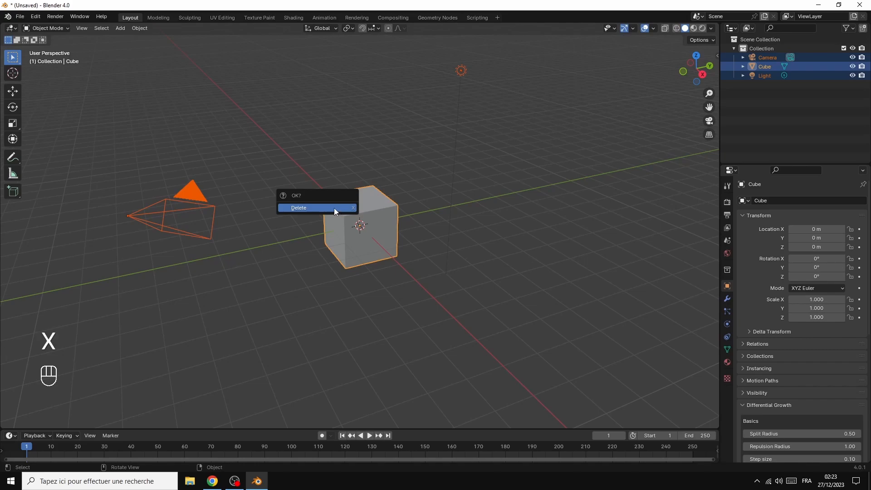
{"action": "left_click", "coordinate": [335, 210]}
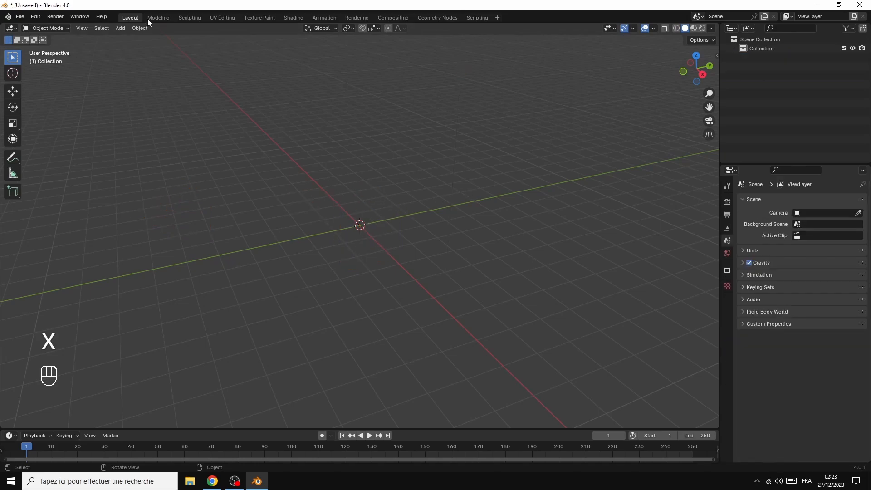
Step: Add a plane mesh at the origin and scale it uniformly to about 6 times its size
{"action": "left_click", "coordinate": [120, 29]}
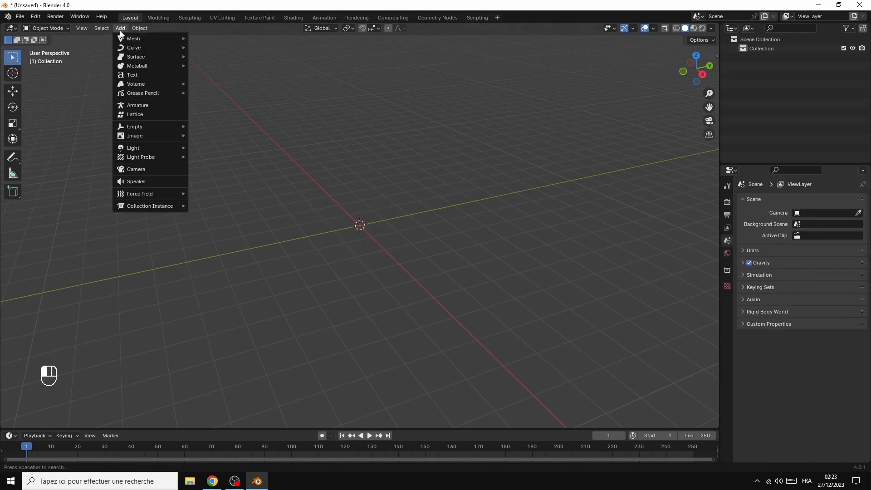
{"action": "mouse_move", "coordinate": [152, 40]}
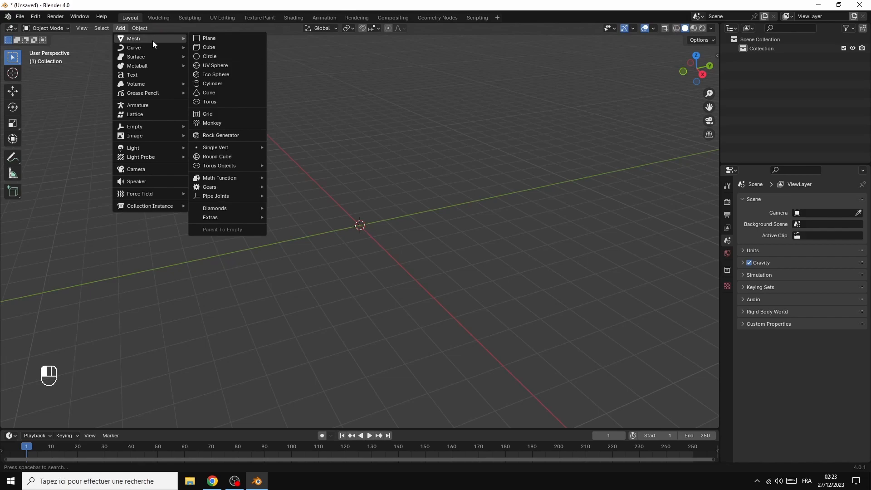
{"action": "left_click", "coordinate": [209, 39]}
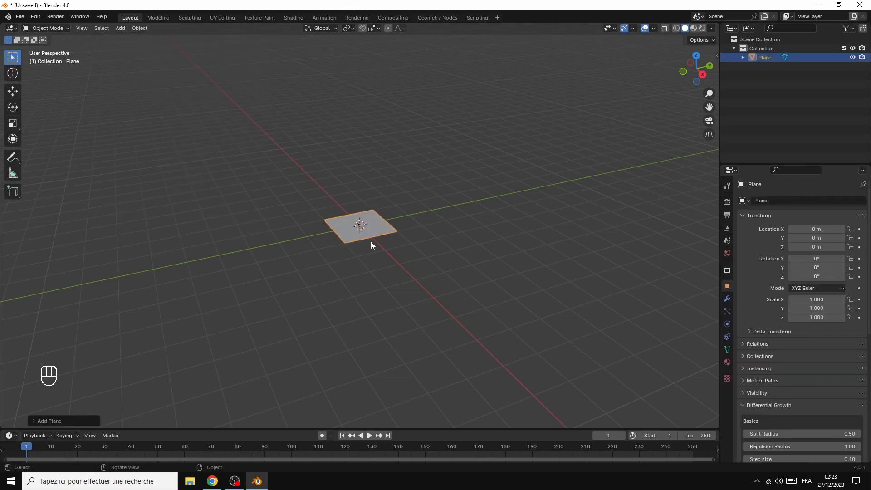
{"action": "key", "text": "s"}
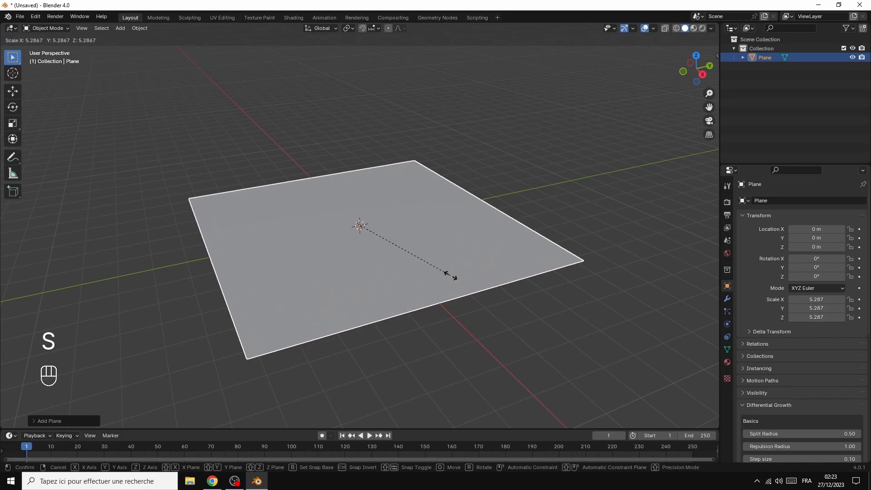
{"action": "left_click", "coordinate": [462, 284]}
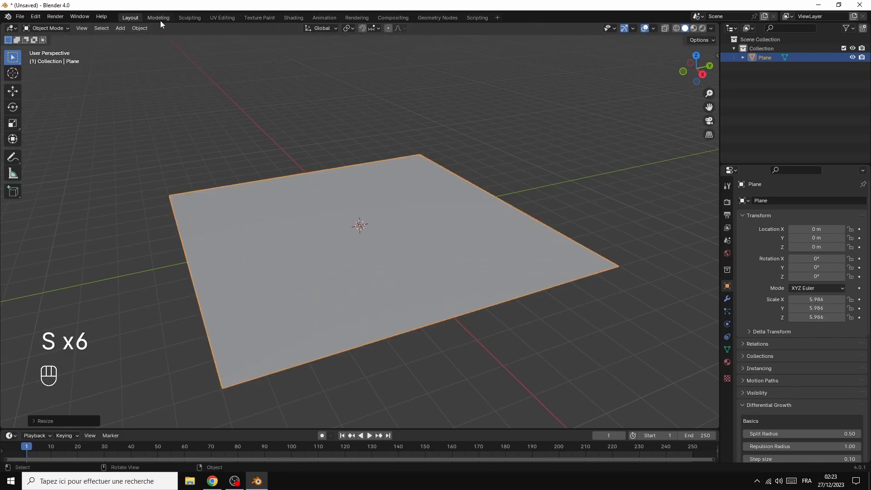
Step: Add a text object at the origin and rotate it 90° around the X axis
{"action": "left_click", "coordinate": [122, 26]}
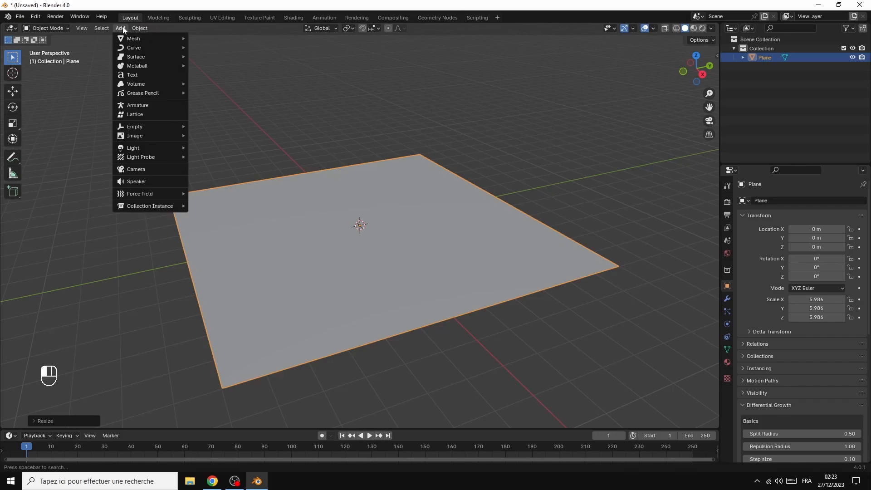
{"action": "left_click", "coordinate": [132, 75]}
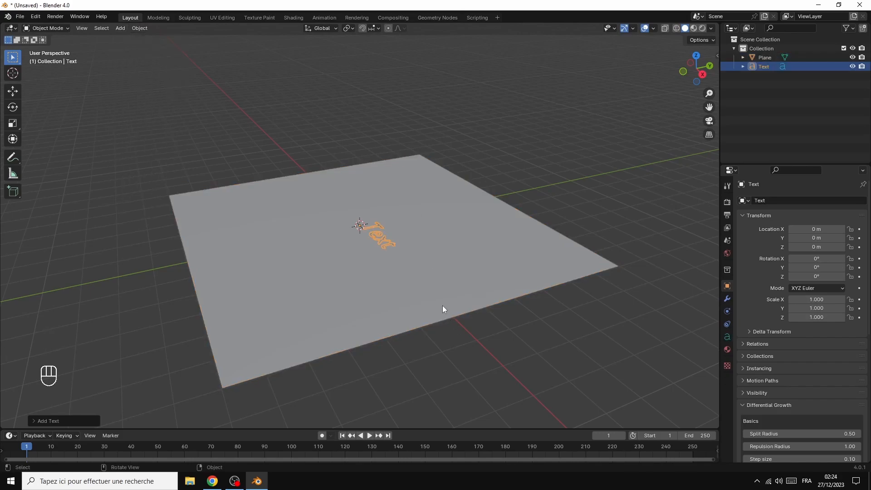
{"action": "type", "text": "rx"}
{"action": "type", "text": "9"}
{"action": "type", "text": "0"}
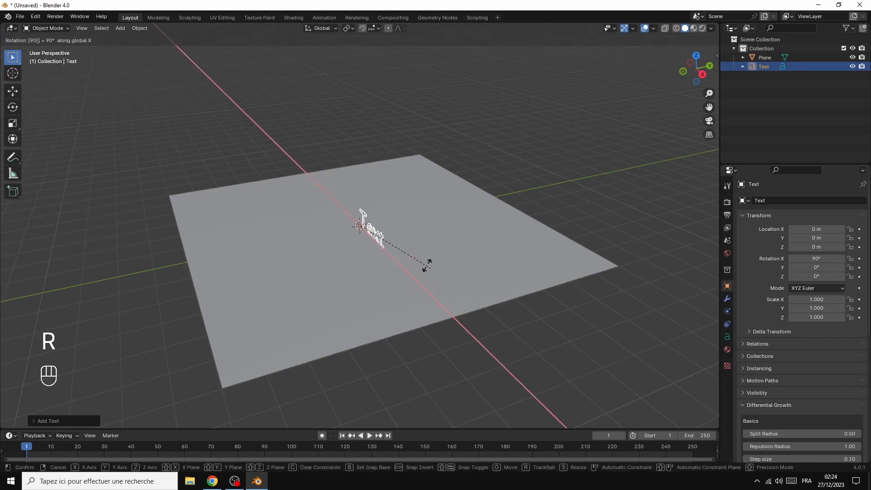
{"action": "key", "text": "Return"}
Step: Replace the text object's content with the letter "B" and return to Object Mode
{"action": "left_click_drag", "start_coordinate": [707, 77], "coordinate": [654, 83]}
{"action": "left_click_drag", "start_coordinate": [182, 71], "coordinate": [176, 72]}
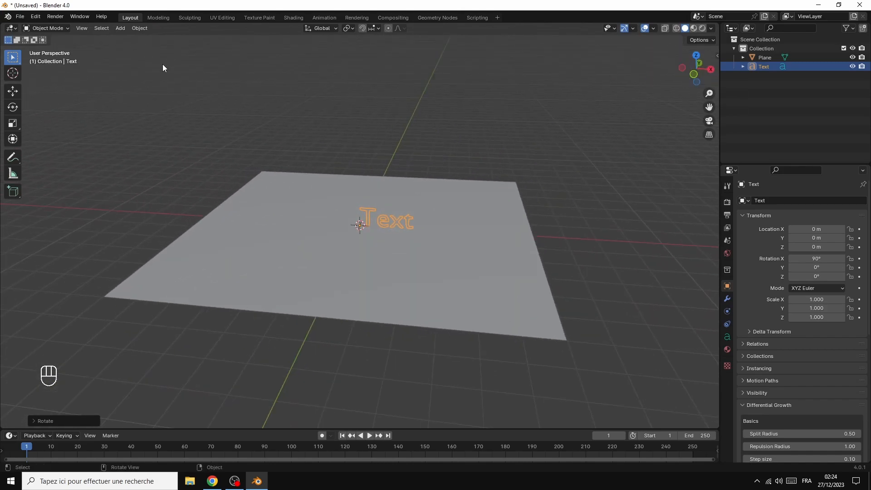
{"action": "left_click", "coordinate": [58, 27]}
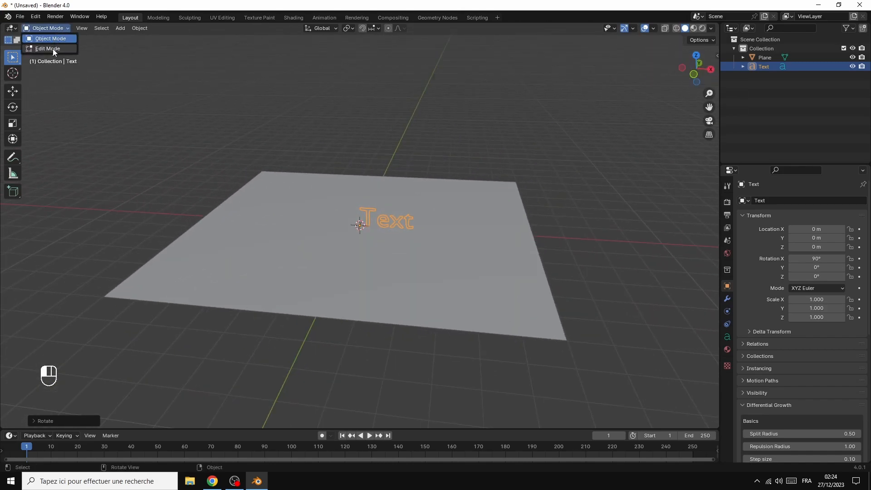
{"action": "left_click", "coordinate": [50, 48]}
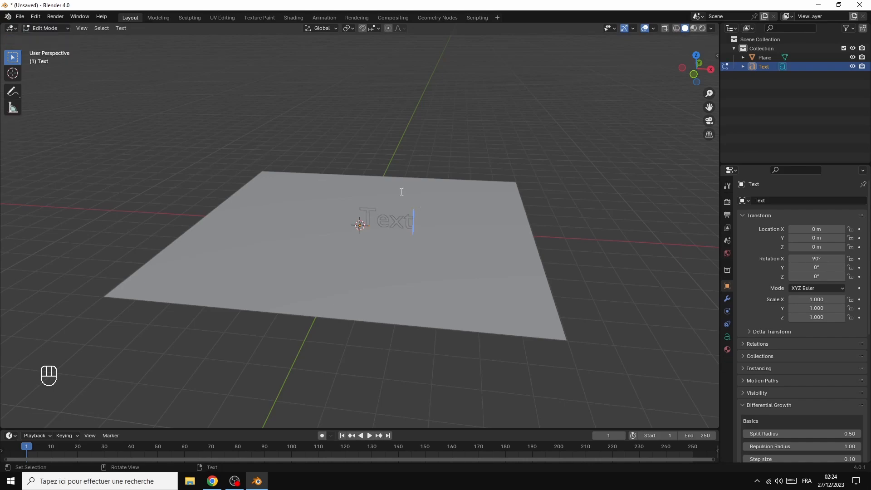
{"action": "key", "text": "BackSpace"}
{"action": "key", "text": "BackSpace"}
{"action": "key", "text": "BackSpace"}
{"action": "key", "text": "BackSpace"}
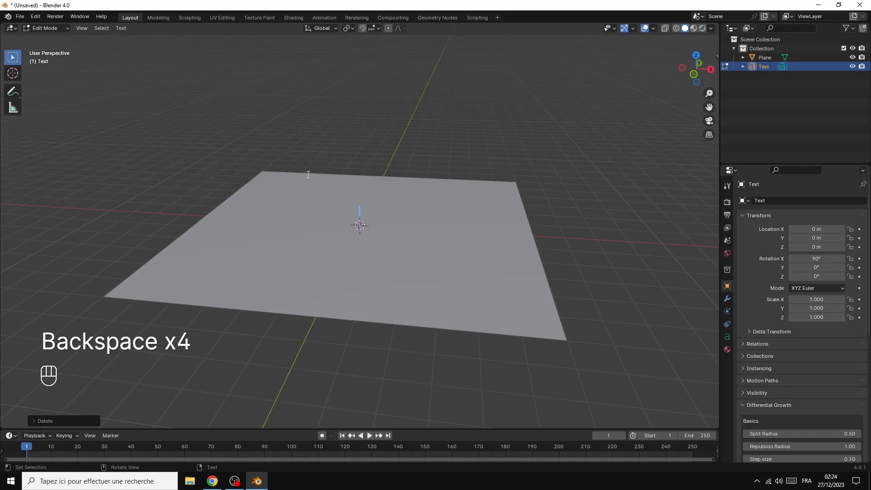
{"action": "type", "text": "B"}
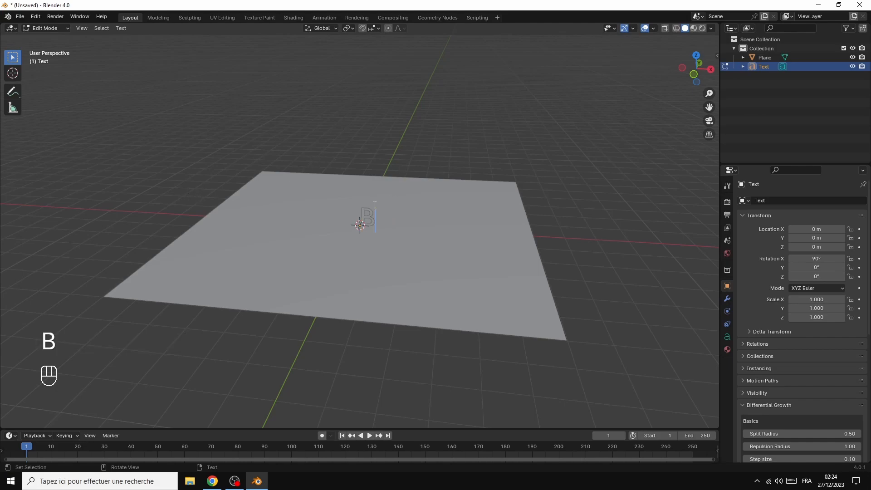
{"action": "left_click", "coordinate": [47, 28]}
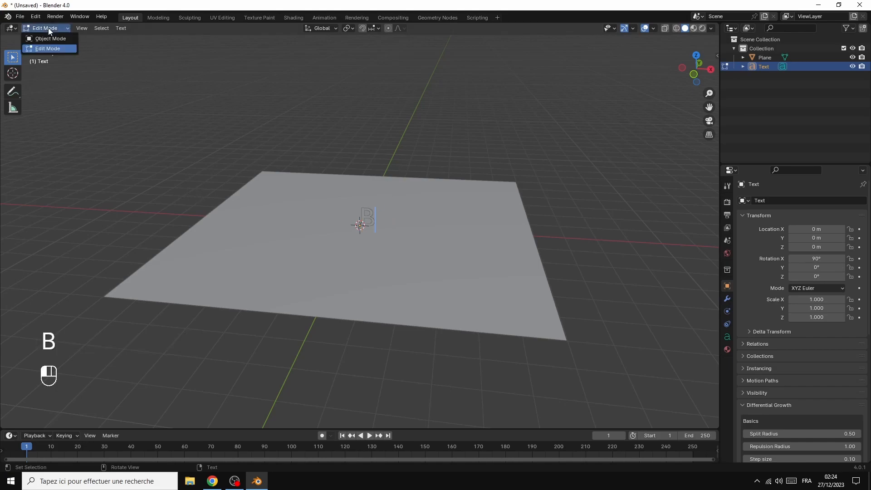
{"action": "left_click", "coordinate": [55, 37]}
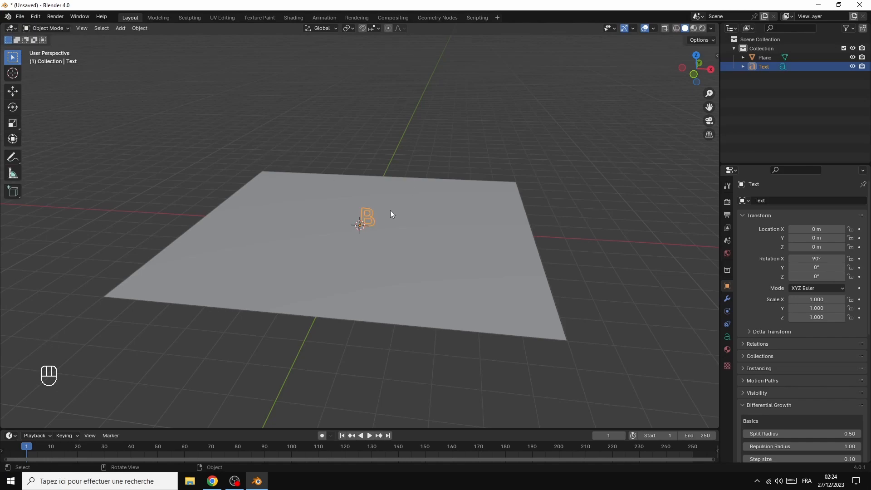
Step: Scale the letter B uniformly to about 2.76 and set its horizontal alignment to Center
{"action": "key", "text": "s"}
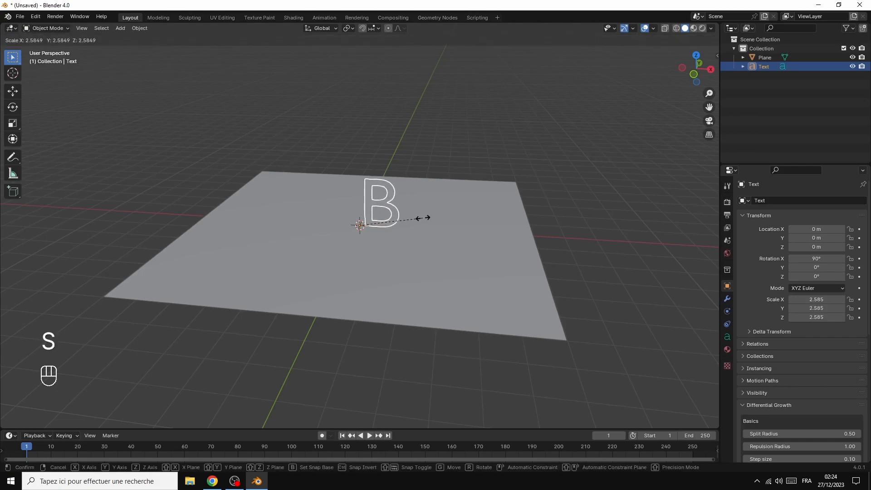
{"action": "left_click", "coordinate": [427, 220]}
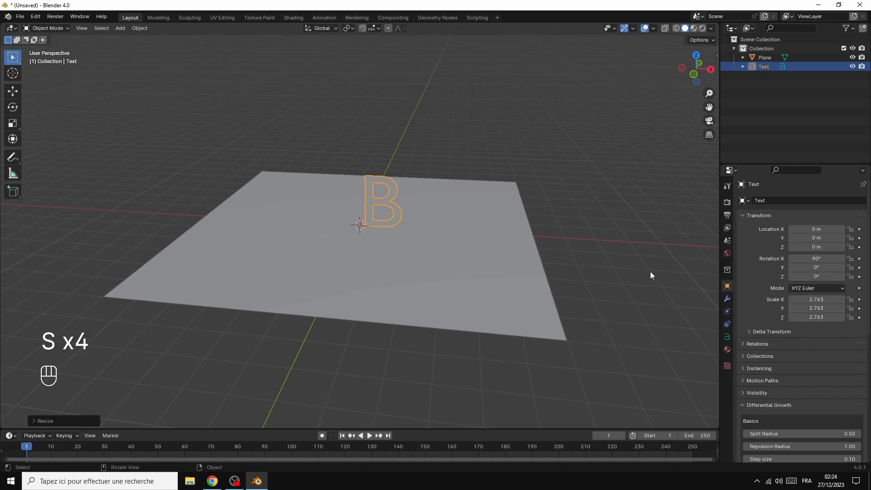
{"action": "left_click", "coordinate": [728, 337]}
{"action": "left_click", "coordinate": [806, 345]}
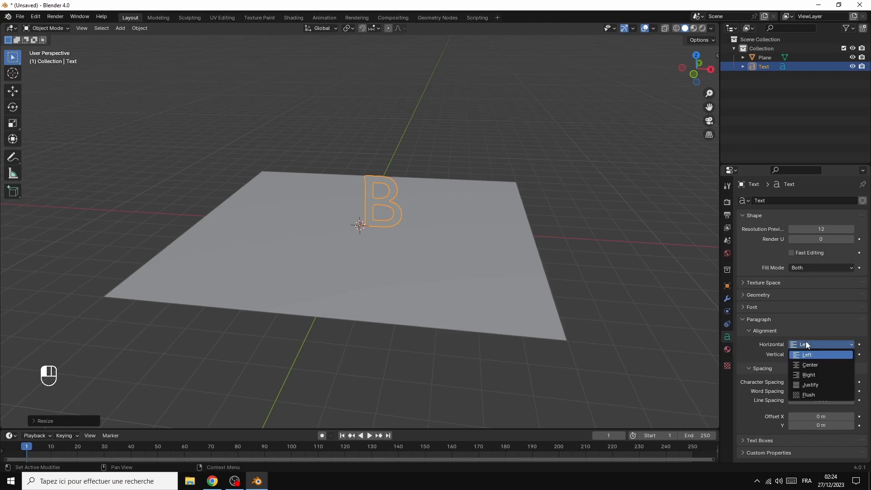
{"action": "left_click", "coordinate": [812, 366]}
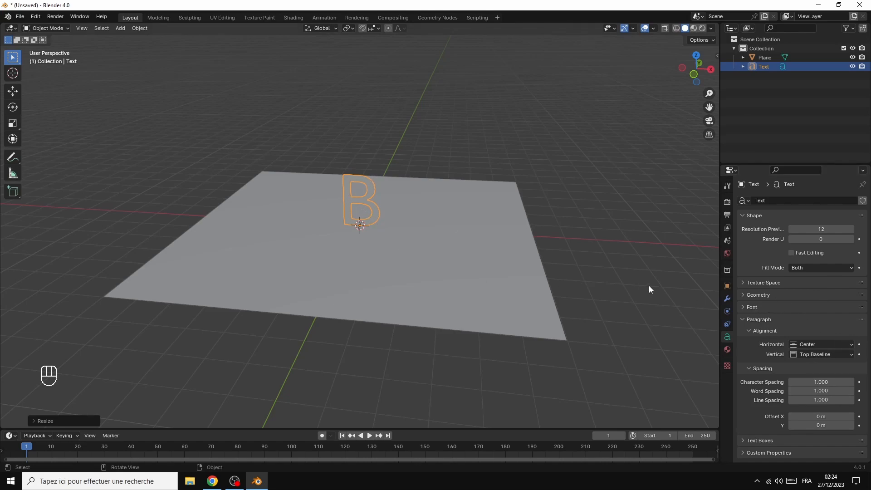
Step: Extrude the letter B's geometry by 0.13 m
{"action": "left_click", "coordinate": [766, 295]}
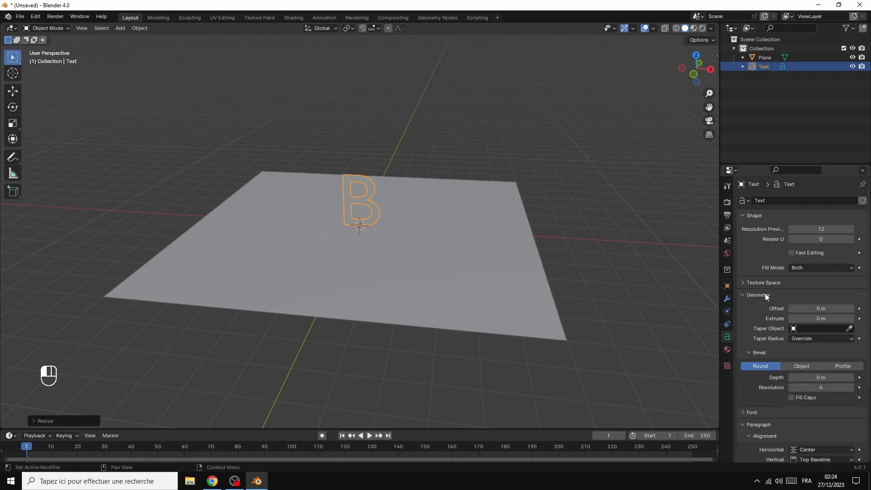
{"action": "left_click", "coordinate": [852, 319]}
{"action": "left_click", "coordinate": [852, 318]}
{"action": "left_click", "coordinate": [852, 318]}
{"action": "left_click_drag", "start_coordinate": [853, 318], "coordinate": [817, 328]}
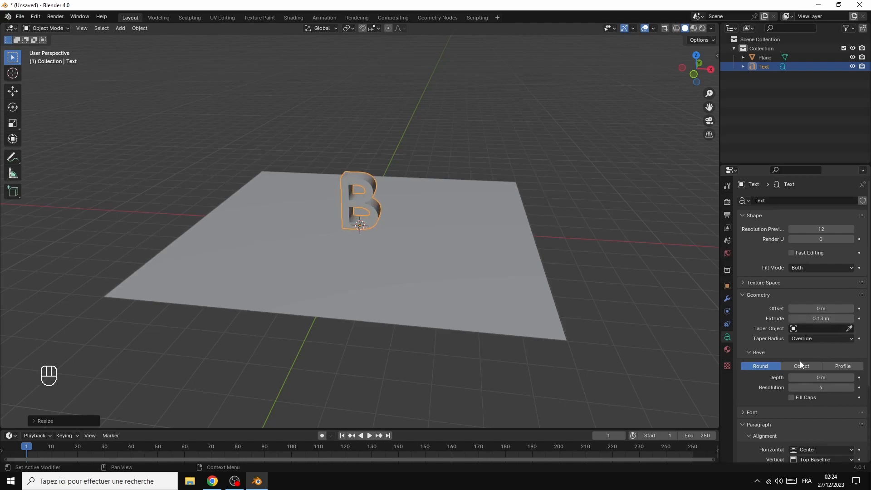
Step: Give the letter B a round bevel with a depth of 0.01 m and a resolution of 0
{"action": "left_click", "coordinate": [852, 378]}
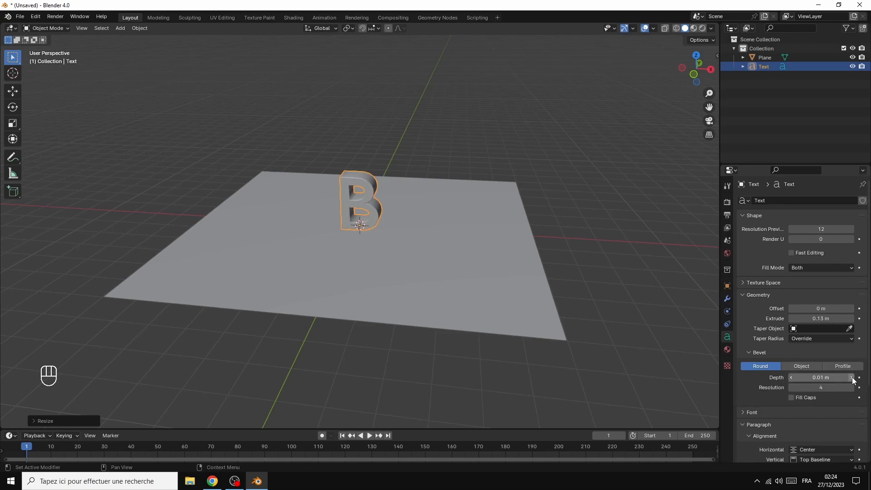
{"action": "scroll", "coordinate": [583, 150], "scroll_direction": "up", "scroll_amount": 5}
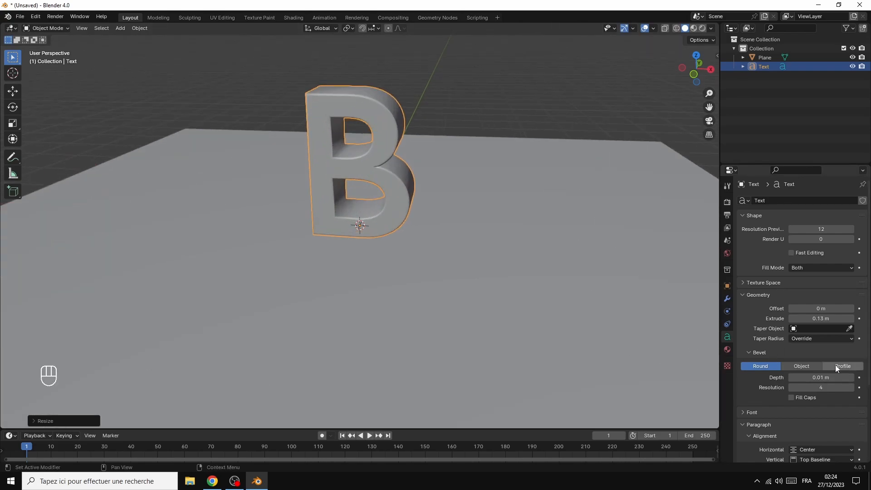
{"action": "left_click", "coordinate": [794, 380]}
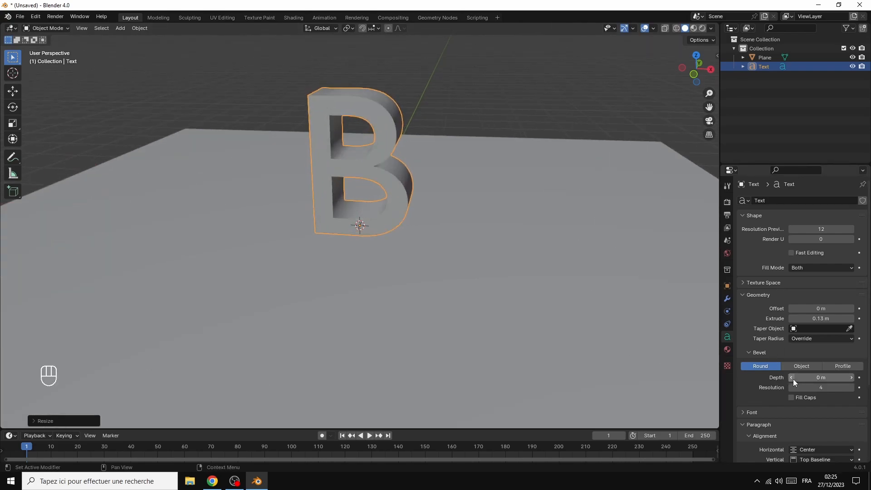
{"action": "left_click", "coordinate": [852, 379]}
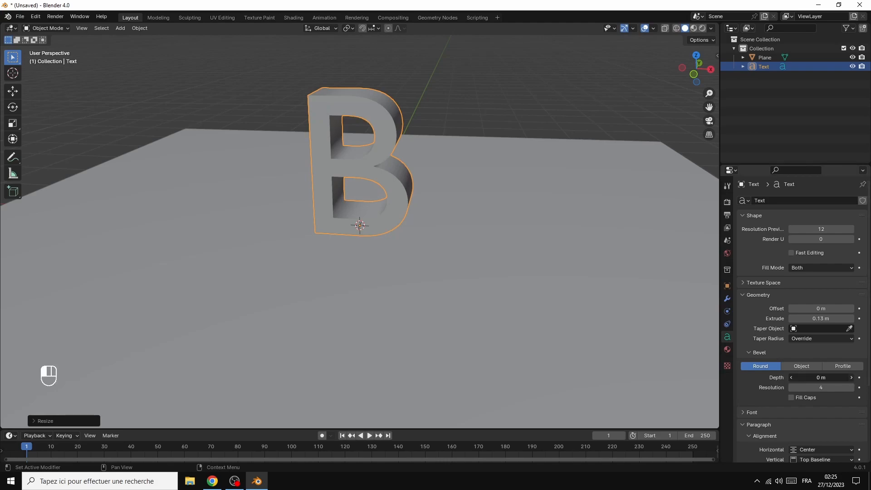
{"action": "left_click", "coordinate": [792, 387]}
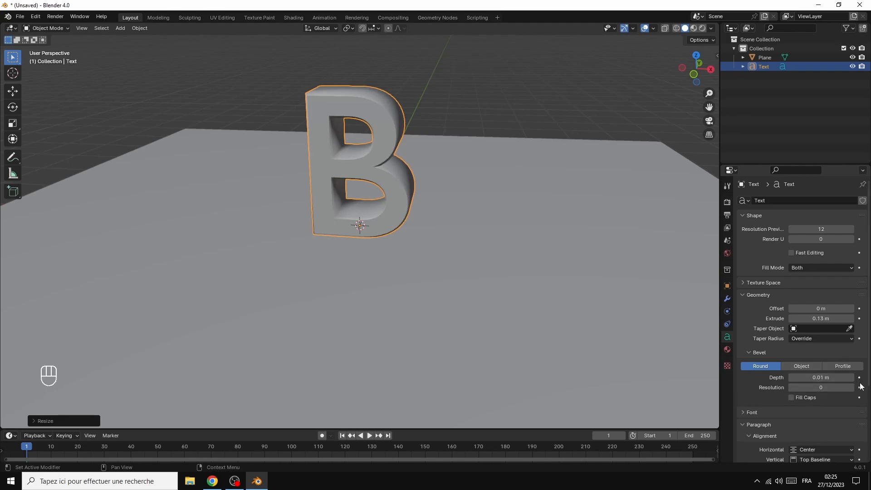
Step: Add a cube mesh at the origin and scale it down uniformly to about 0.44
{"action": "left_click_drag", "start_coordinate": [697, 69], "coordinate": [706, 68]}
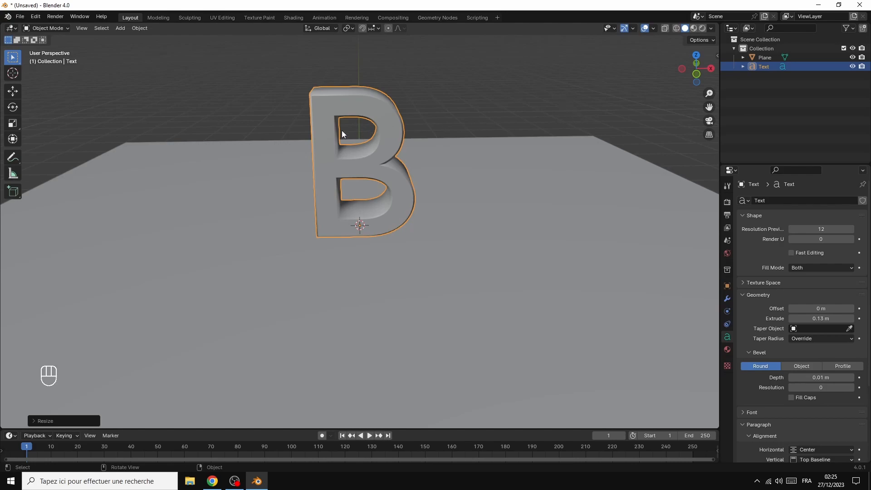
{"action": "left_click", "coordinate": [121, 28]}
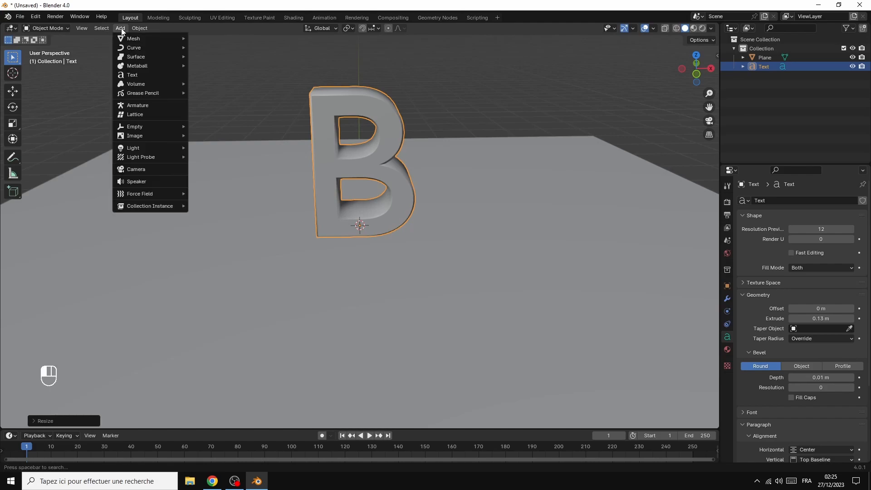
{"action": "mouse_move", "coordinate": [159, 38]}
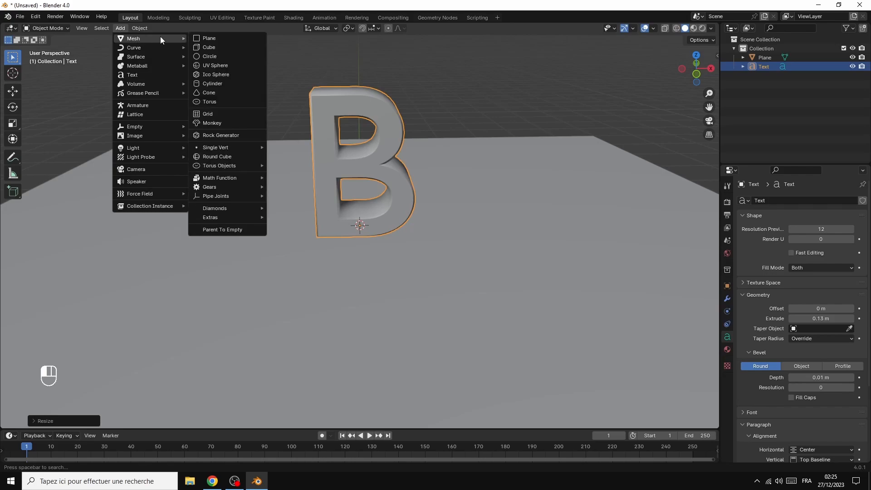
{"action": "left_click", "coordinate": [215, 44]}
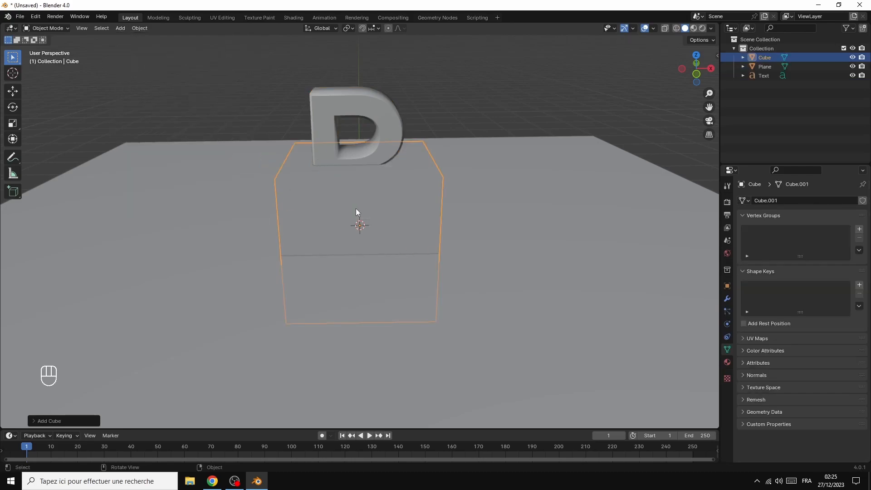
{"action": "key", "text": "s"}
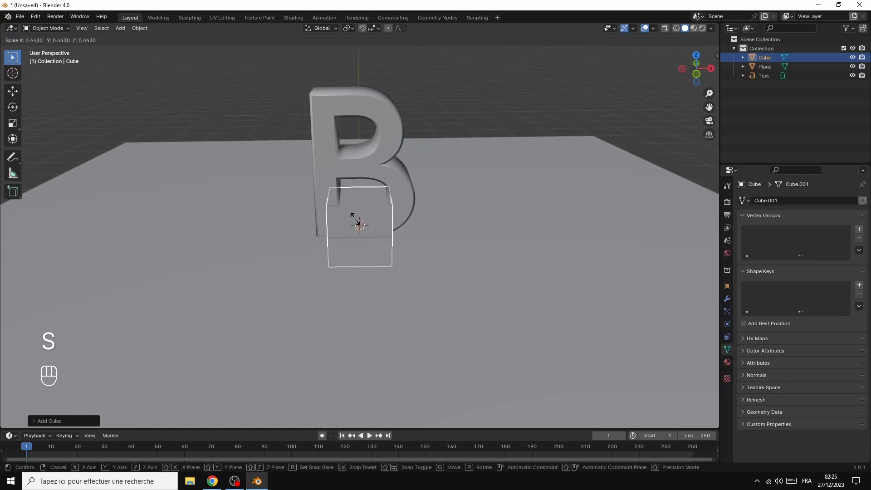
{"action": "key", "text": "s"}
{"action": "key", "text": "s"}
{"action": "left_click", "coordinate": [356, 219]}
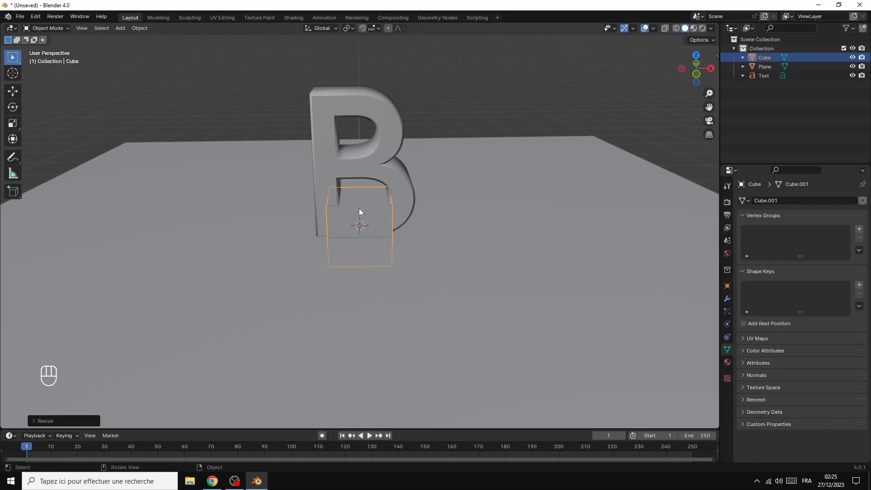
Step: Flatten the cube along the Z axis with a scale factor of about 0.41
{"action": "left_click", "coordinate": [17, 123]}
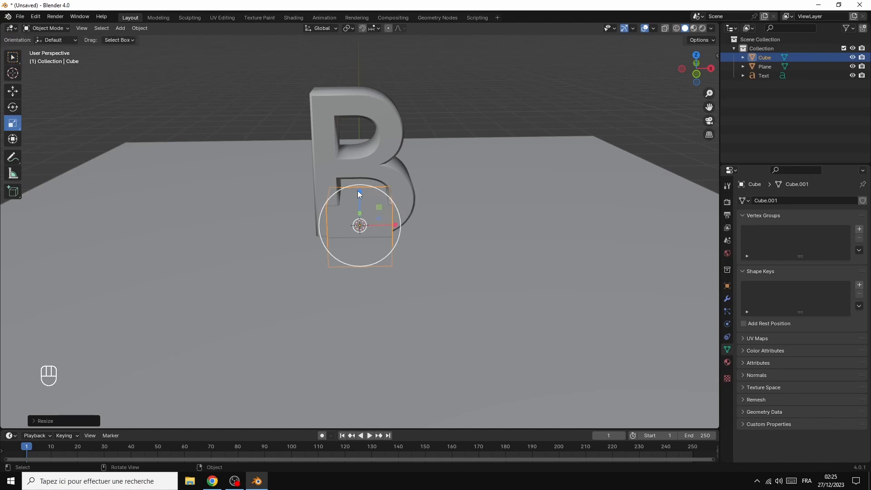
{"action": "left_click_drag", "start_coordinate": [358, 193], "coordinate": [358, 211]}
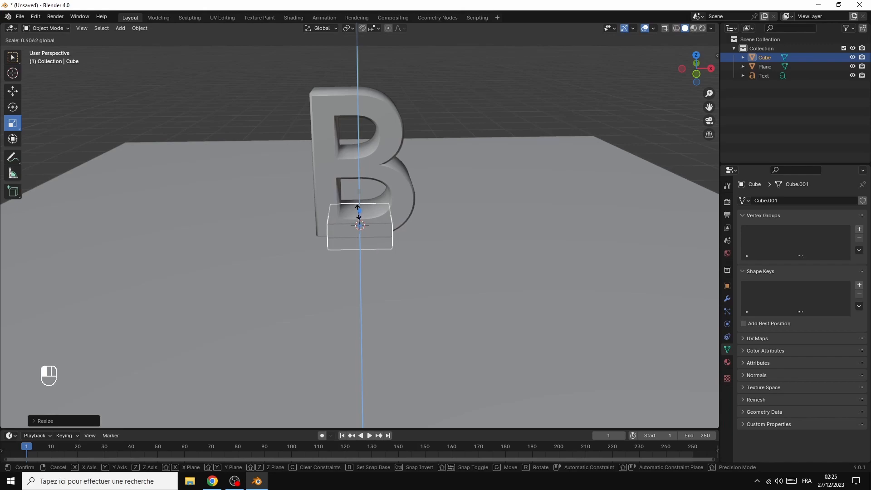
{"action": "left_click_drag", "start_coordinate": [358, 212], "coordinate": [358, 213]}
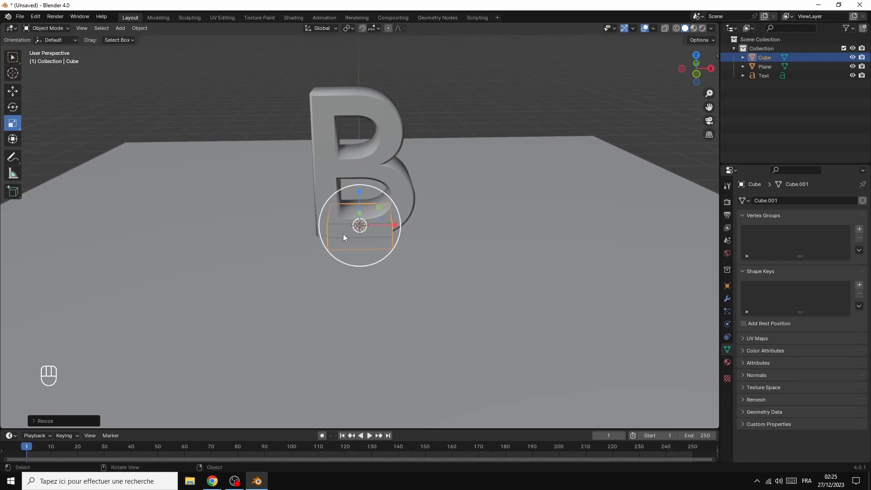
Step: Raise the flattened cube about 0.45 m along Z and shift it along negative X across the letter B's vertical stem
{"action": "key", "text": "g"}
{"action": "key", "text": "z"}
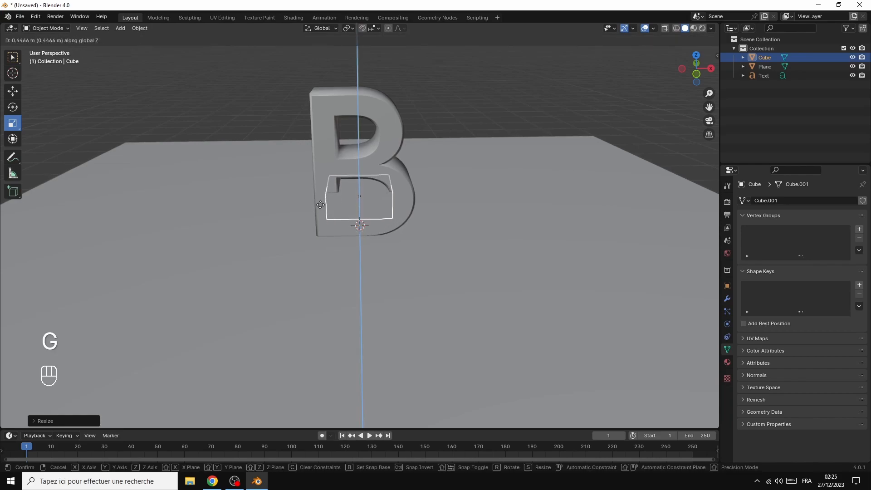
{"action": "key", "text": "z"}
{"action": "key", "text": "z"}
{"action": "key", "text": "z"}
{"action": "key", "text": "z"}
{"action": "left_click", "coordinate": [326, 206]}
{"action": "key", "text": "g"}
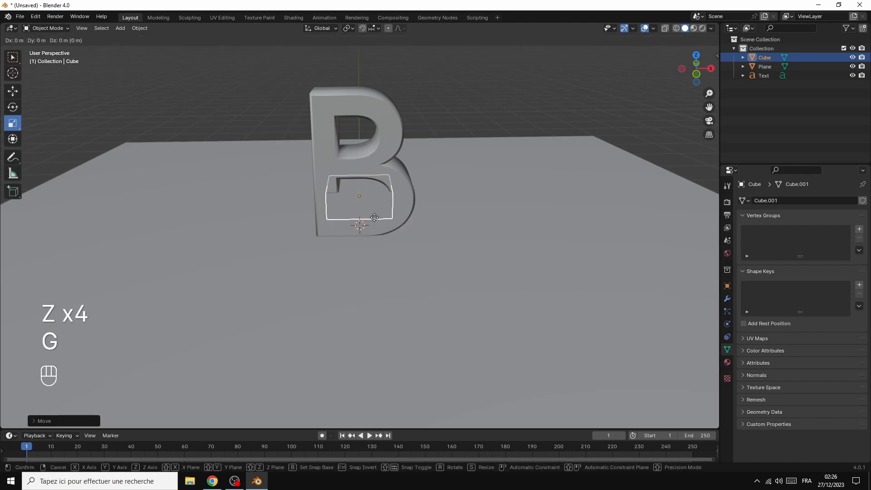
{"action": "key", "text": "x"}
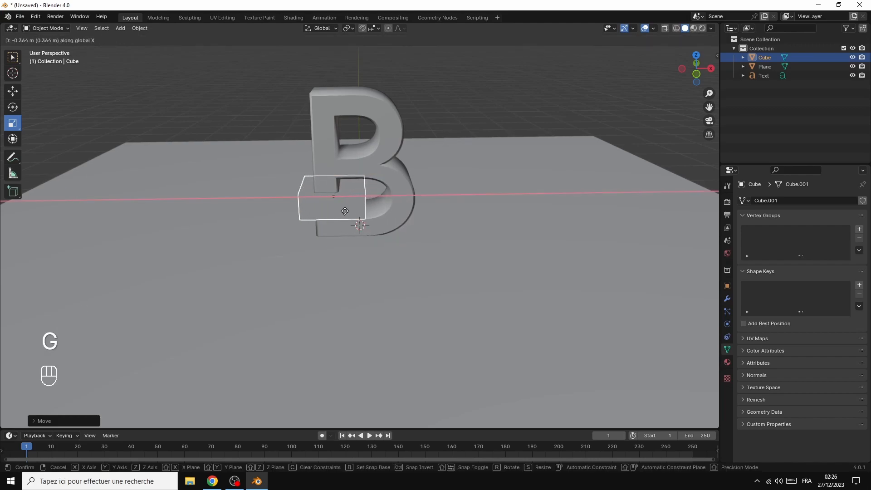
{"action": "left_click", "coordinate": [341, 210]}
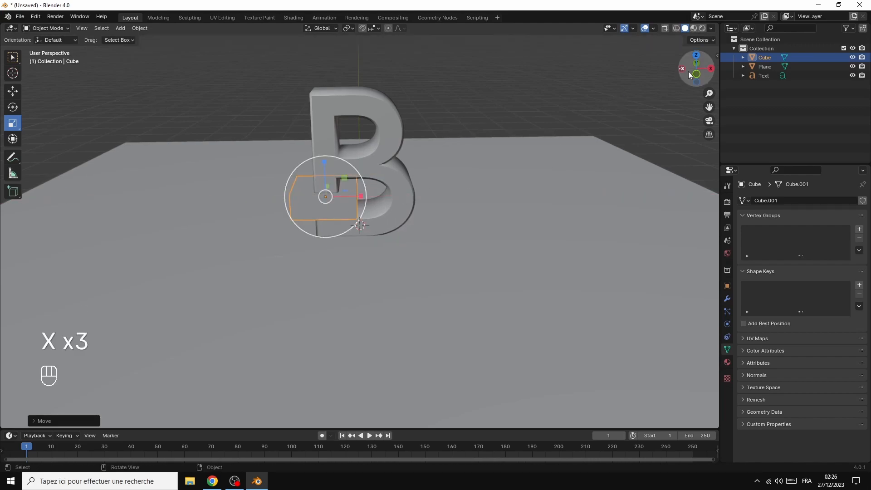
Step: Raise the block another 0.09 m or so along Z, level with the letter's lower opening
{"action": "left_click", "coordinate": [712, 70]}
{"action": "left_click_drag", "start_coordinate": [699, 71], "coordinate": [561, 82]}
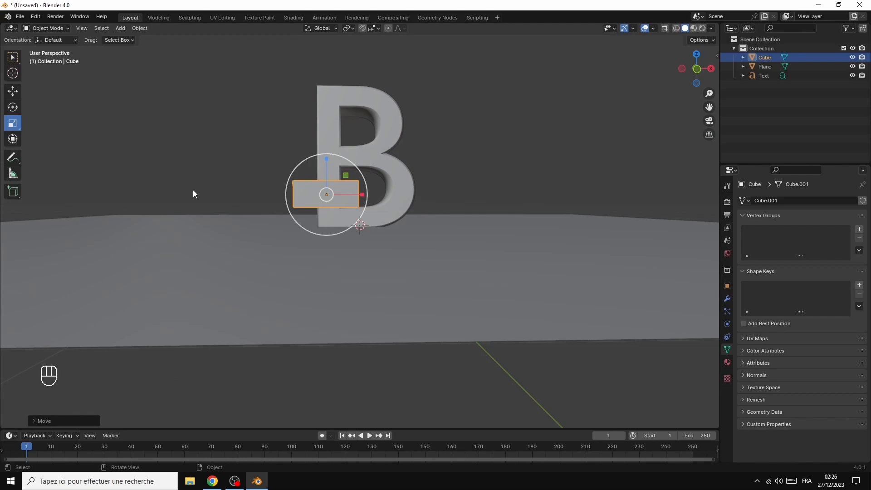
{"action": "key", "text": "g"}
{"action": "key", "text": "z"}
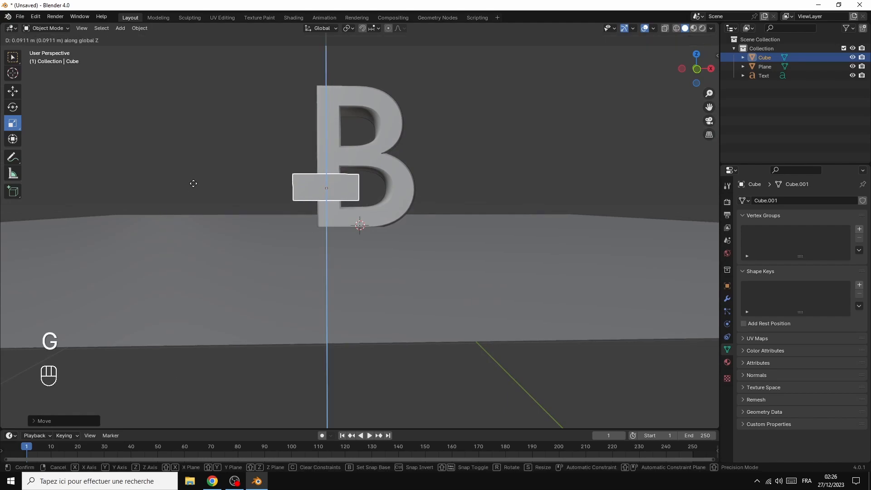
{"action": "left_click", "coordinate": [193, 183]}
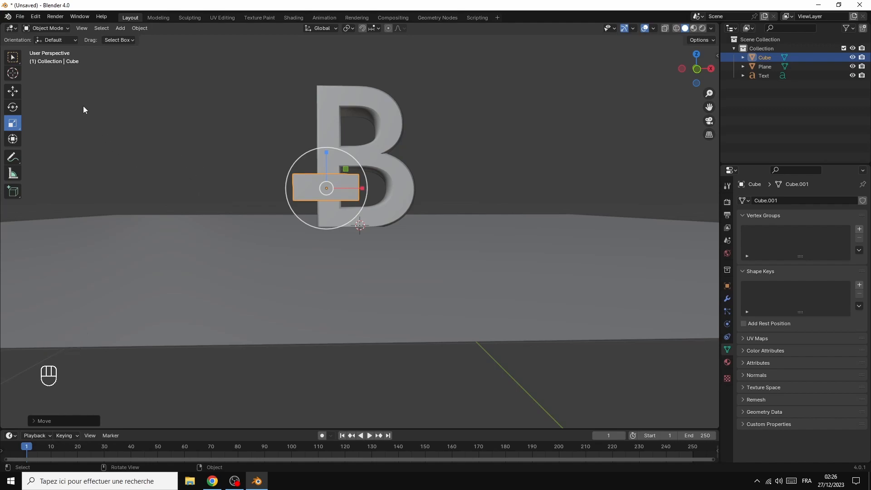
Step: In Edit Mode, add three evenly spaced vertical loop cuts dividing the block's front face into four segments
{"action": "left_click", "coordinate": [45, 27]}
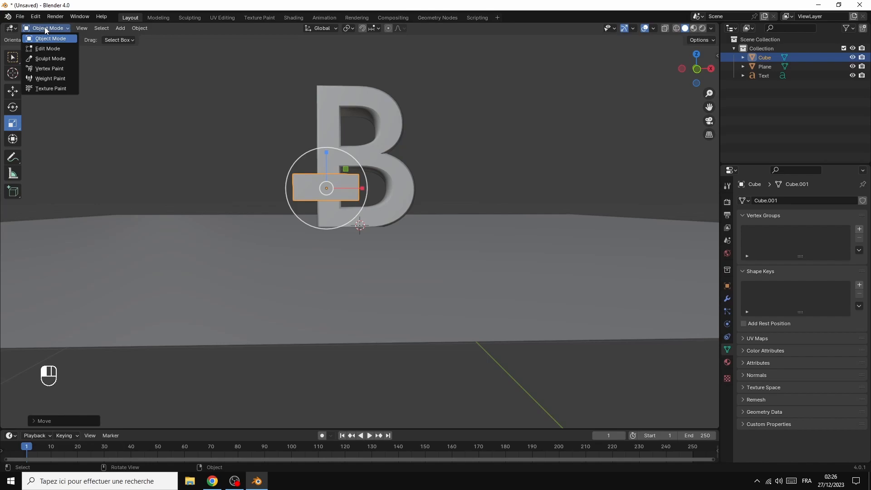
{"action": "left_click", "coordinate": [48, 48]}
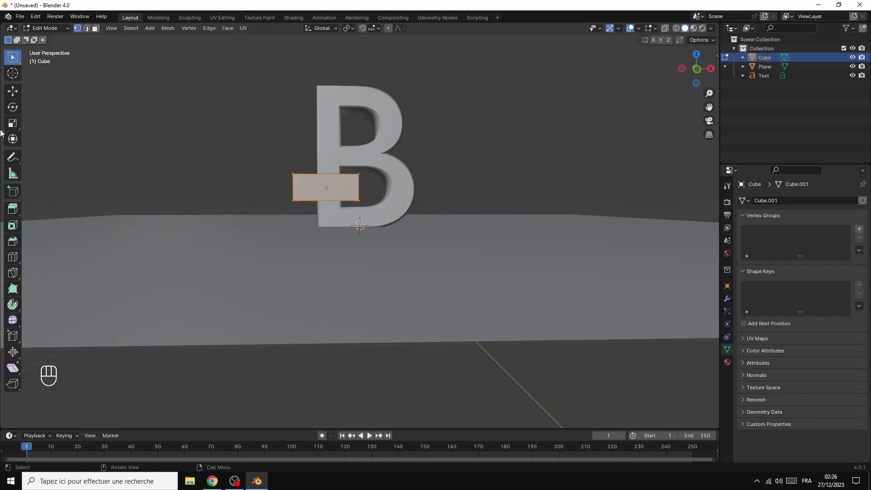
{"action": "left_click", "coordinate": [14, 261]}
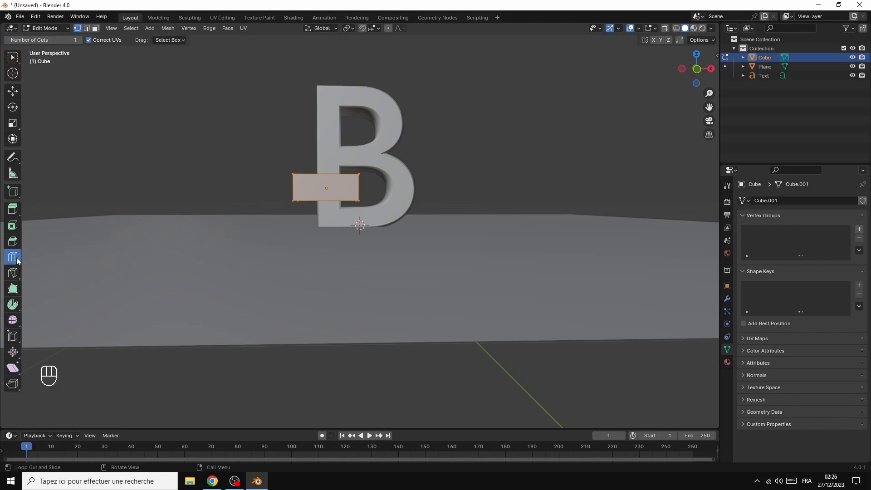
{"action": "left_click", "coordinate": [320, 180]}
{"action": "left_click", "coordinate": [309, 181]}
{"action": "left_click", "coordinate": [343, 184]}
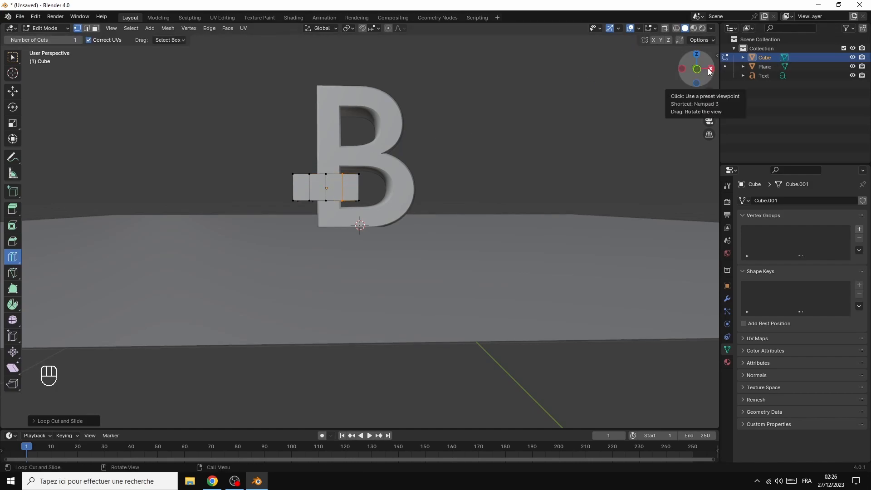
Step: Add three evenly spaced vertical loop cuts across the block's side face and return to Object Mode
{"action": "left_click_drag", "start_coordinate": [709, 72], "coordinate": [705, 72]}
{"action": "left_click_drag", "start_coordinate": [714, 72], "coordinate": [733, 77]}
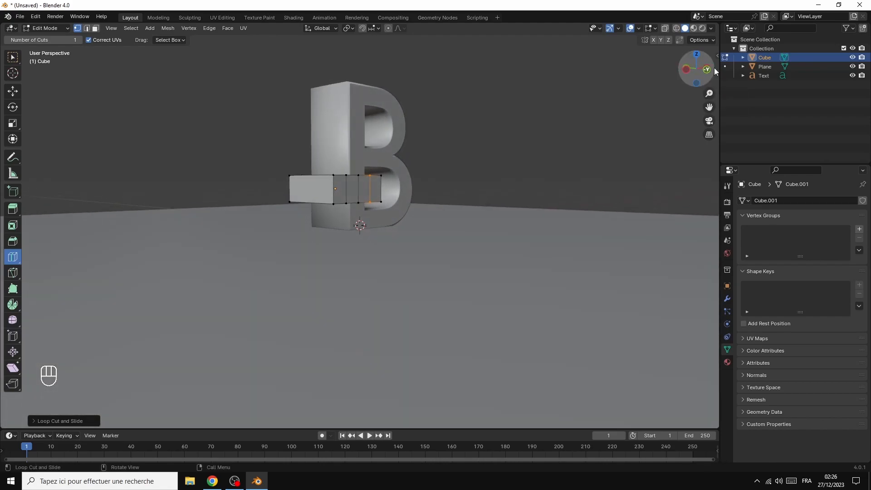
{"action": "left_click", "coordinate": [311, 182]}
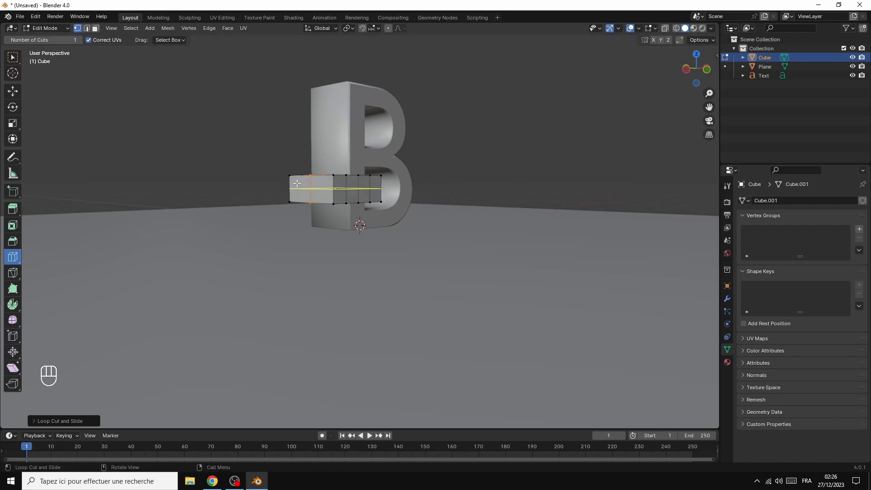
{"action": "left_click", "coordinate": [299, 184]}
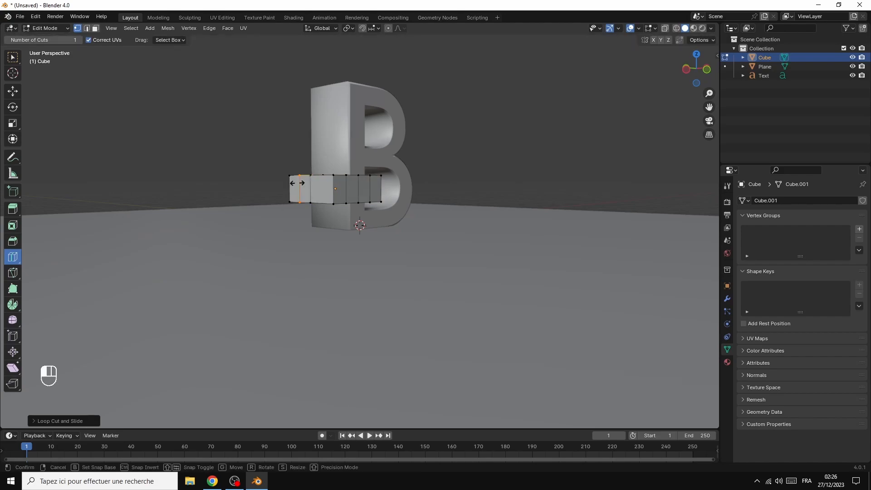
{"action": "left_click", "coordinate": [322, 182]}
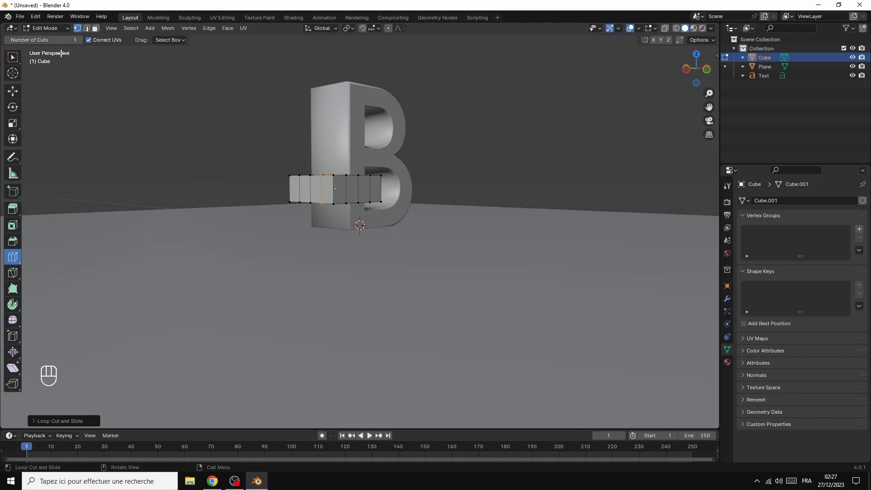
{"action": "left_click", "coordinate": [51, 28]}
{"action": "left_click", "coordinate": [56, 38]}
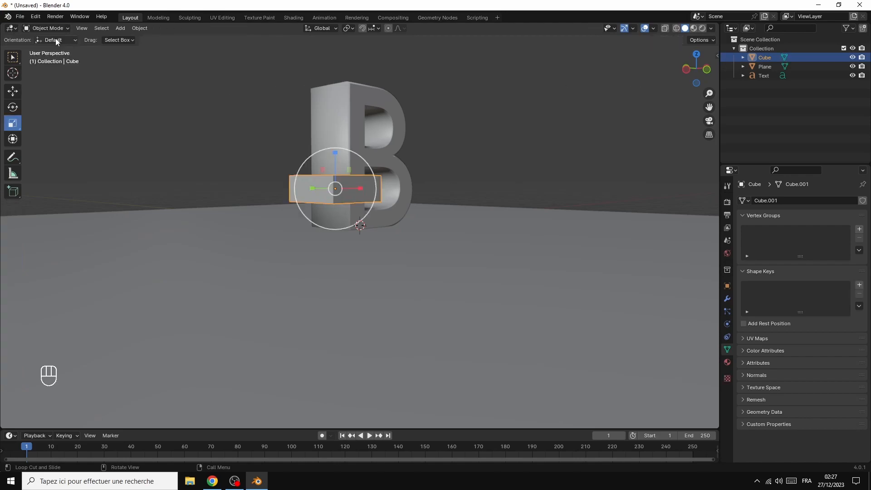
Step: Duplicate the block and move the copy up along Z to the level of the letter's upper opening
{"action": "left_click_drag", "start_coordinate": [708, 70], "coordinate": [805, 72]}
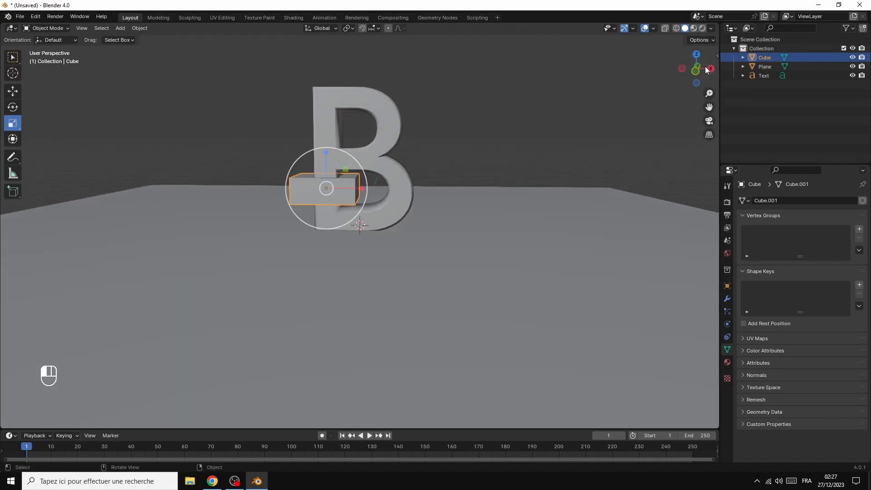
{"action": "right_click", "coordinate": [336, 187]}
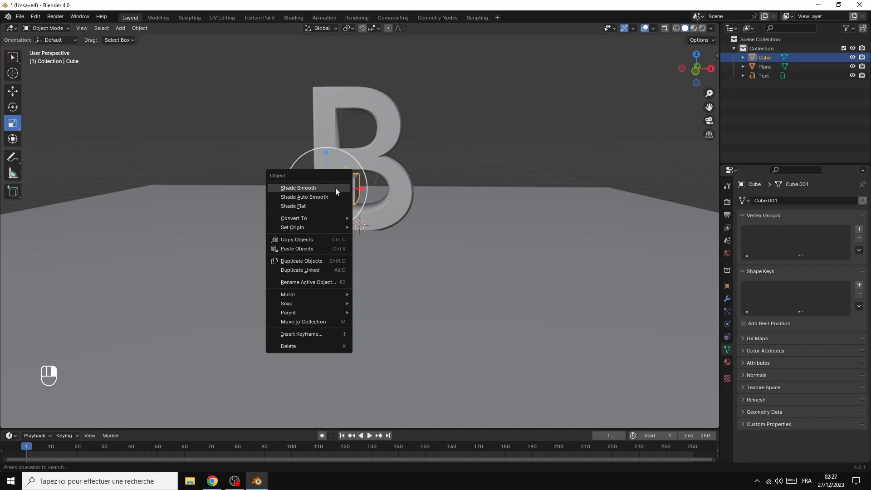
{"action": "left_click", "coordinate": [321, 262]}
{"action": "key", "text": "z"}
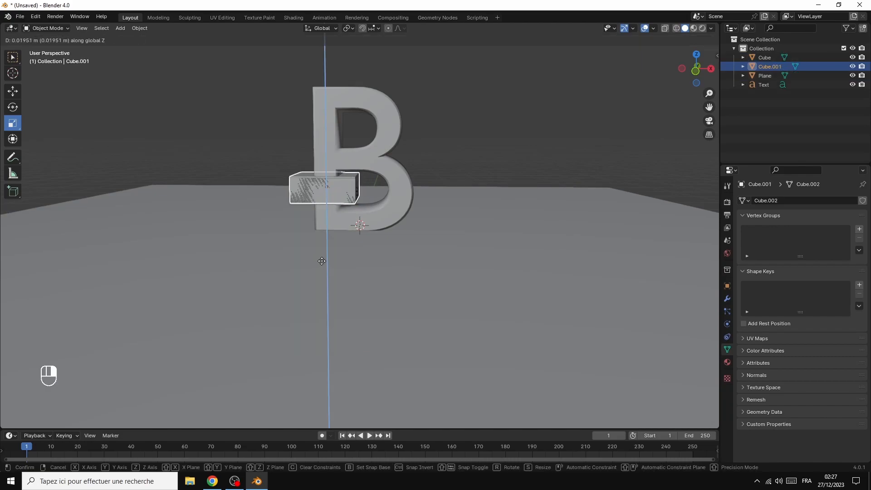
{"action": "key", "text": "z"}
{"action": "key", "text": "z"}
{"action": "key", "text": "z"}
{"action": "left_click", "coordinate": [327, 205]}
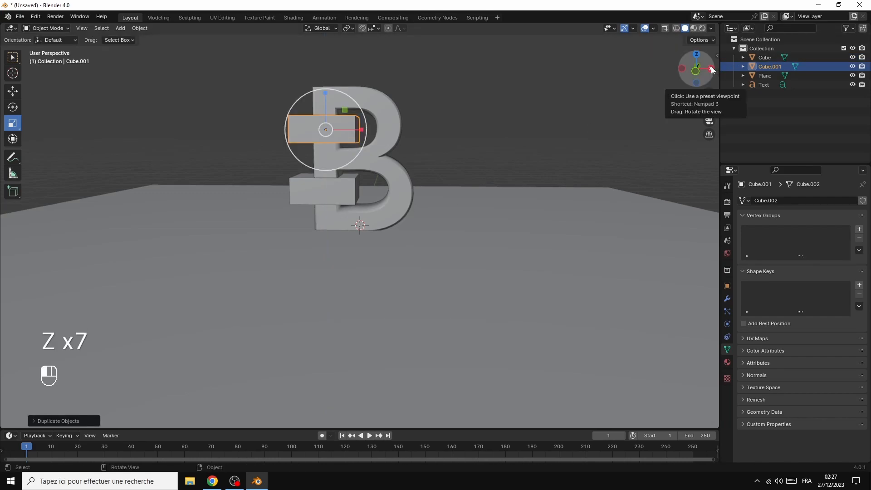
Step: Convert the letter B text object to a mesh
{"action": "left_click_drag", "start_coordinate": [712, 69], "coordinate": [693, 74]}
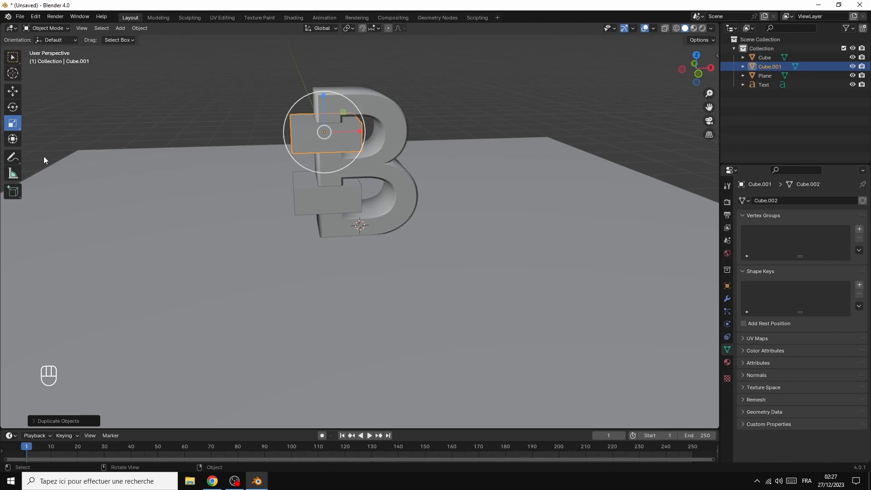
{"action": "left_click", "coordinate": [360, 109]}
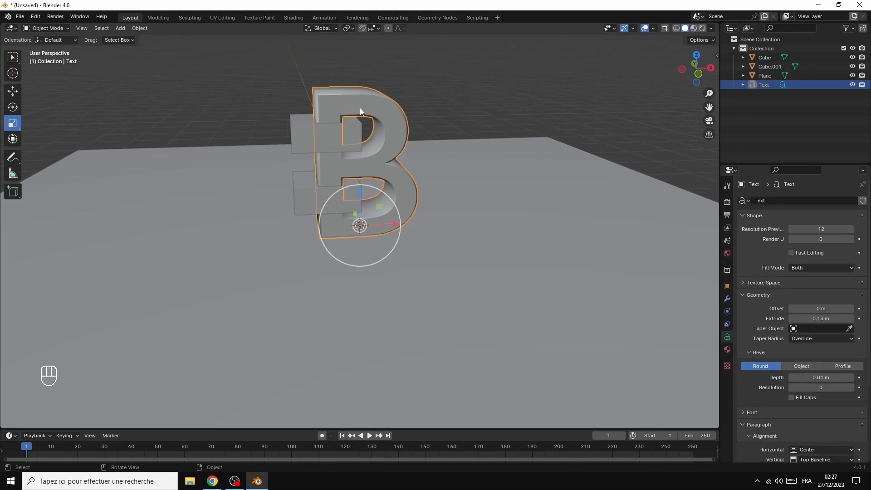
{"action": "left_click", "coordinate": [137, 28]}
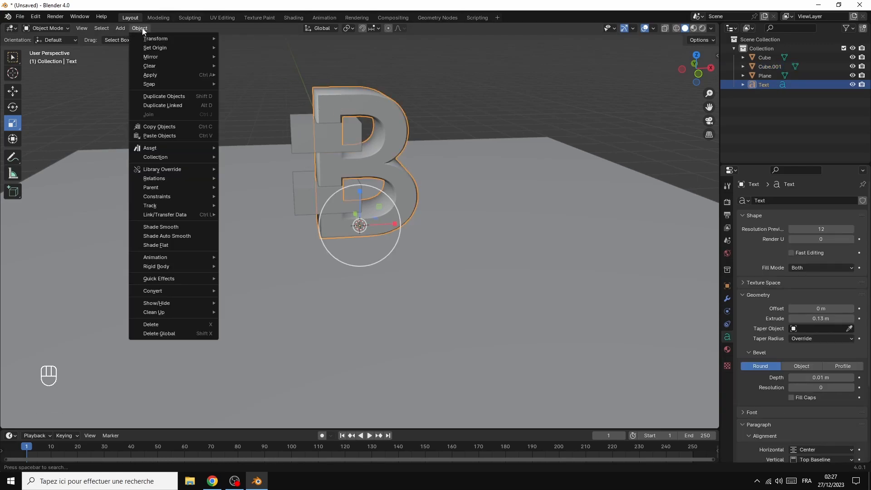
{"action": "mouse_move", "coordinate": [170, 294]}
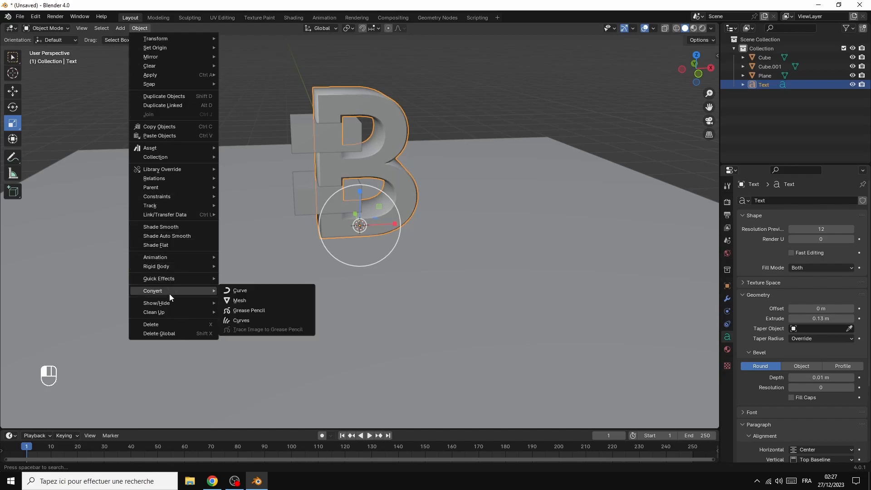
{"action": "left_click", "coordinate": [246, 301]}
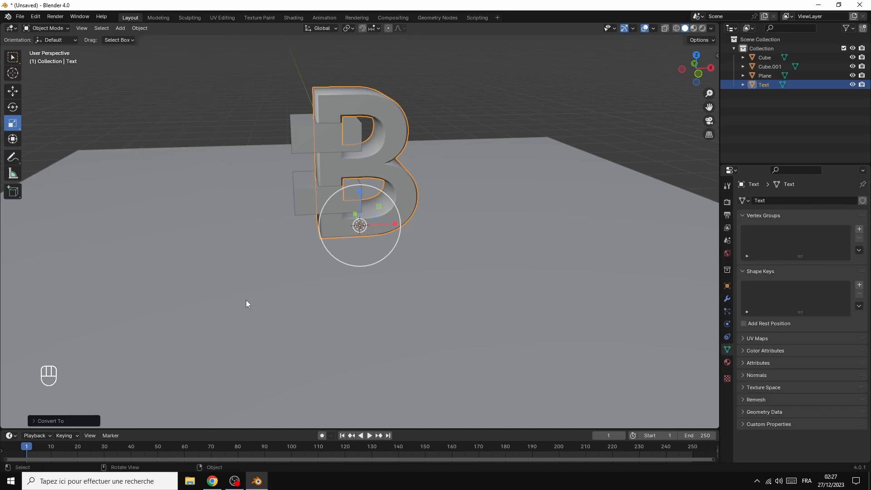
Step: Add a Boolean modifier to the letter B in Difference mode with the upper block as the cutting object
{"action": "left_click", "coordinate": [727, 299]}
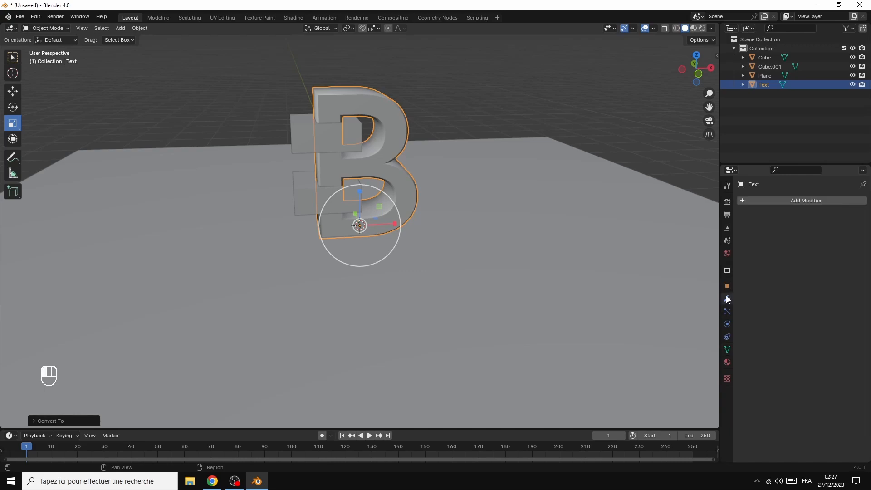
{"action": "left_click", "coordinate": [802, 200]}
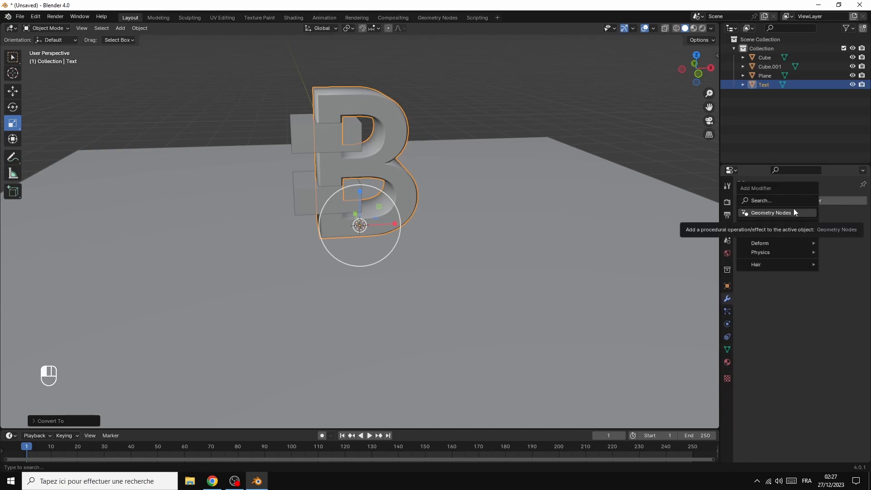
{"action": "mouse_move", "coordinate": [775, 233]}
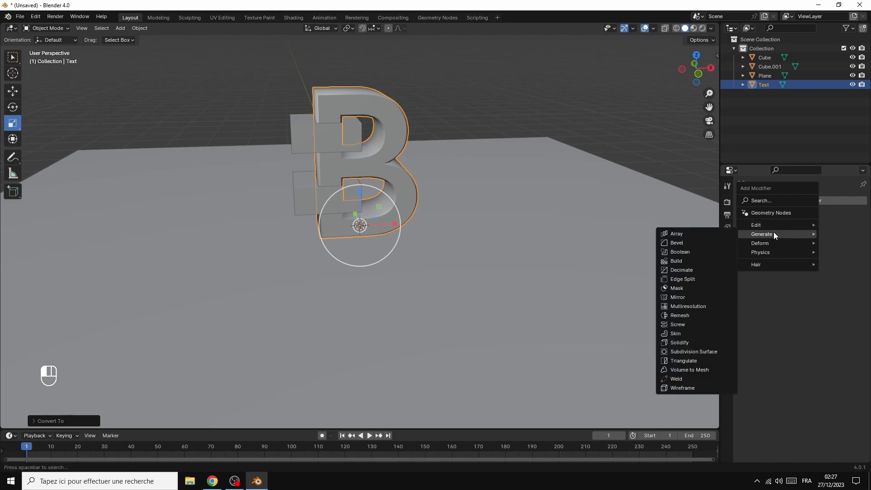
{"action": "left_click", "coordinate": [692, 252]}
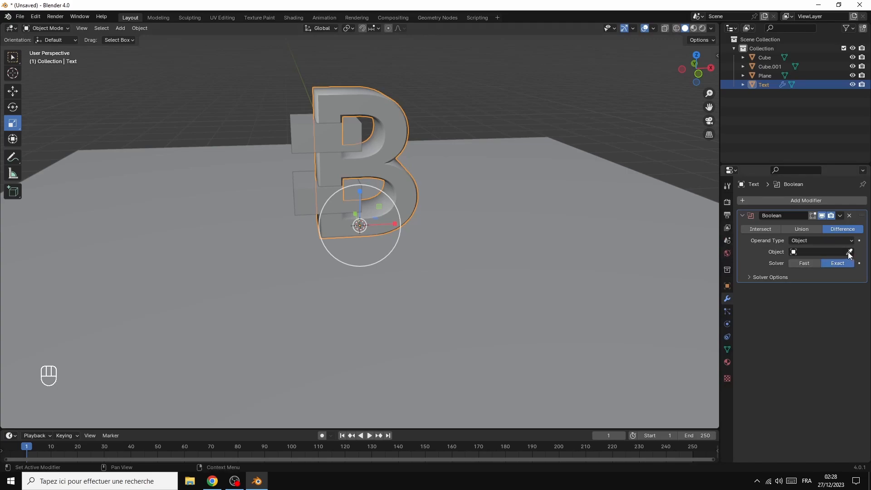
{"action": "left_click", "coordinate": [849, 253]}
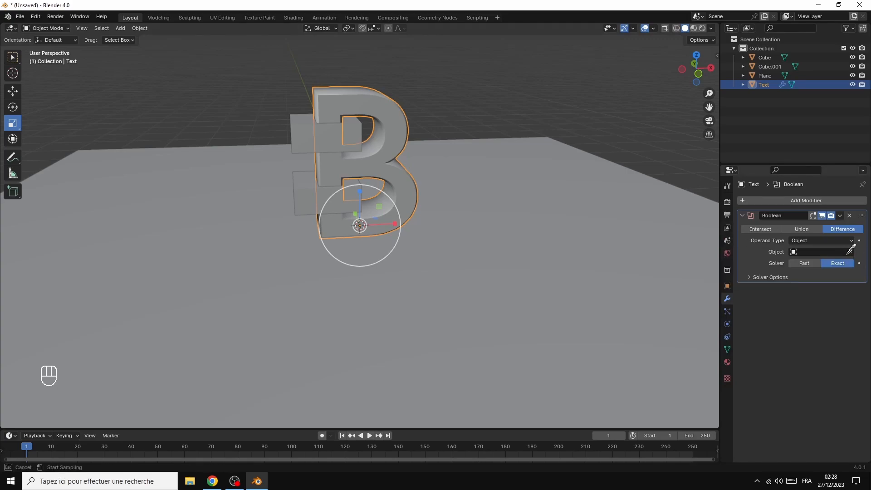
{"action": "left_click", "coordinate": [301, 123]}
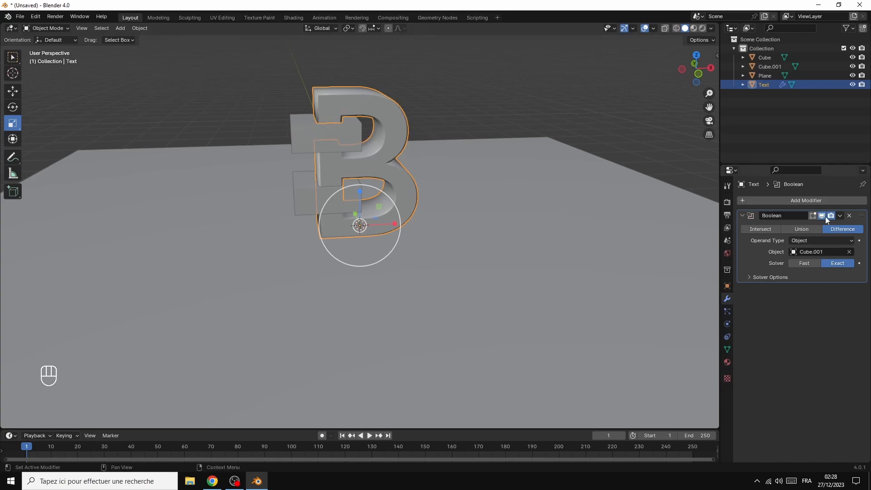
Step: Apply the letter B's Boolean modifier that uses the upper block
{"action": "left_click", "coordinate": [841, 216]}
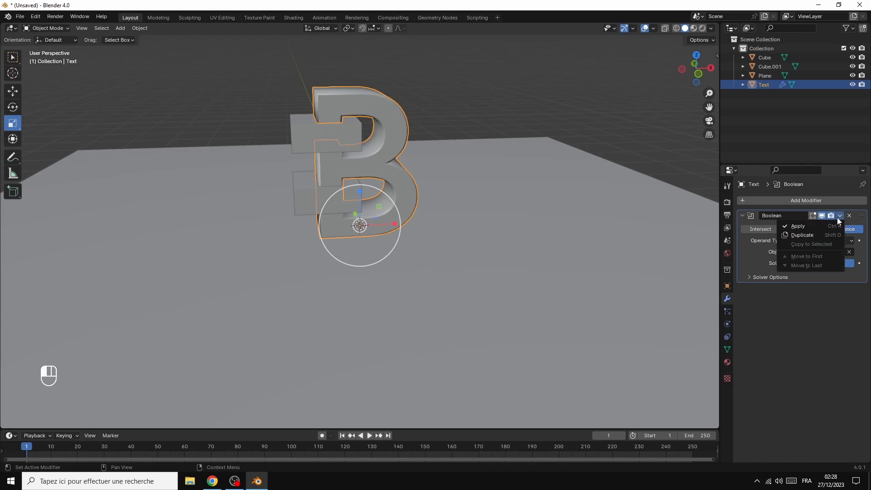
{"action": "left_click", "coordinate": [815, 227]}
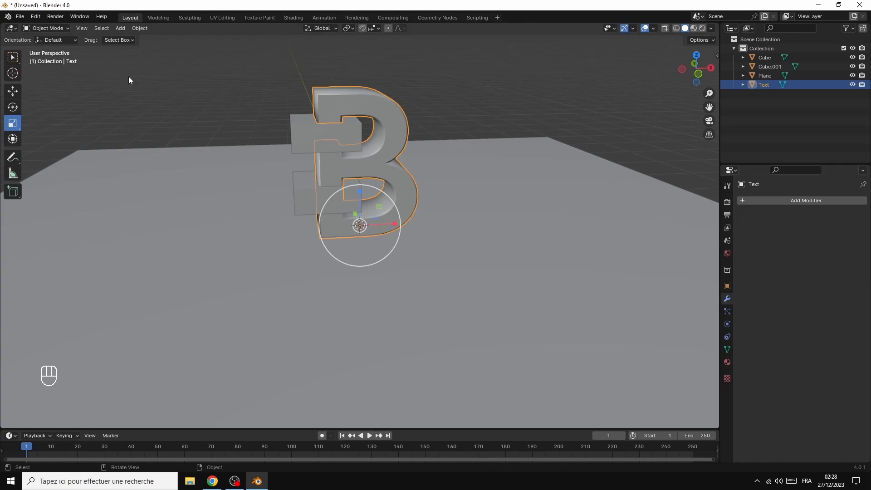
Step: Add another Boolean modifier in Difference mode to the letter B with the lower block as cutting object, and apply it
{"action": "left_click", "coordinate": [803, 200]}
{"action": "mouse_move", "coordinate": [766, 204]}
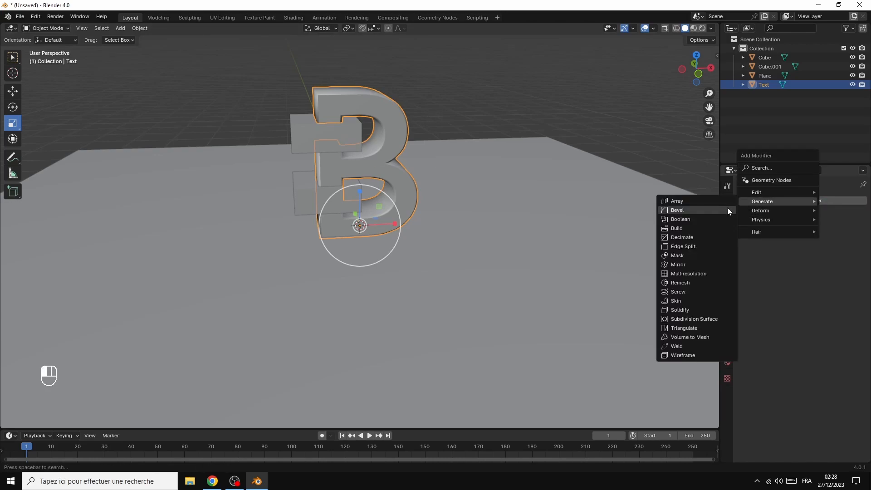
{"action": "left_click", "coordinate": [691, 219]}
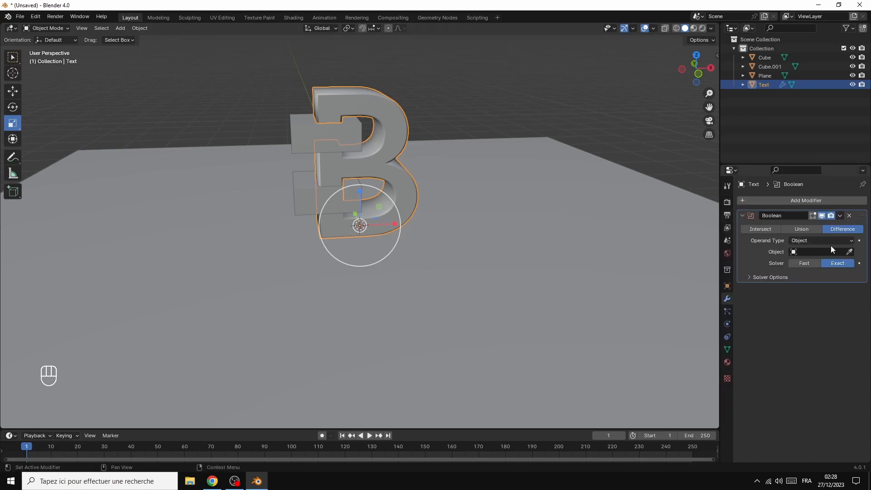
{"action": "left_click", "coordinate": [850, 253]}
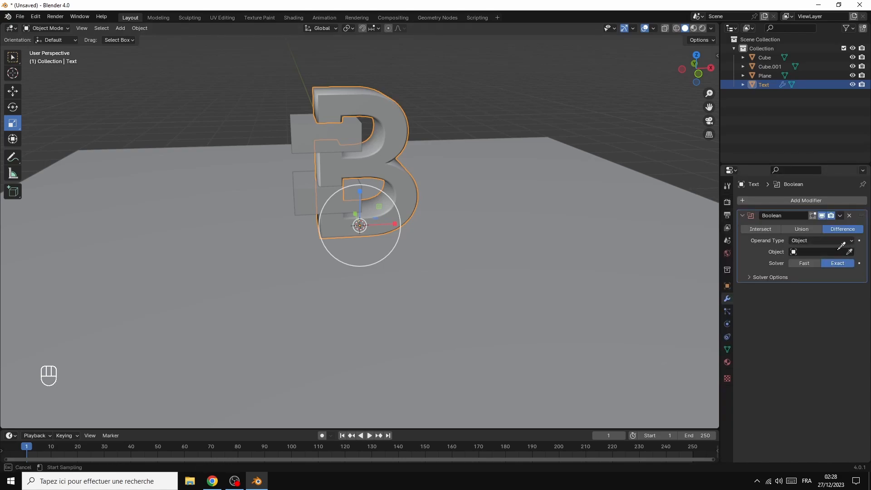
{"action": "left_click", "coordinate": [308, 185]}
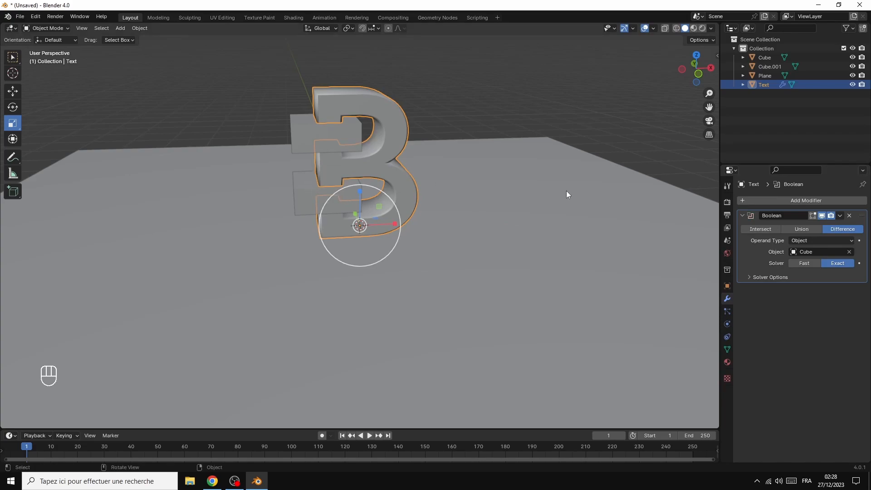
{"action": "left_click", "coordinate": [841, 216]}
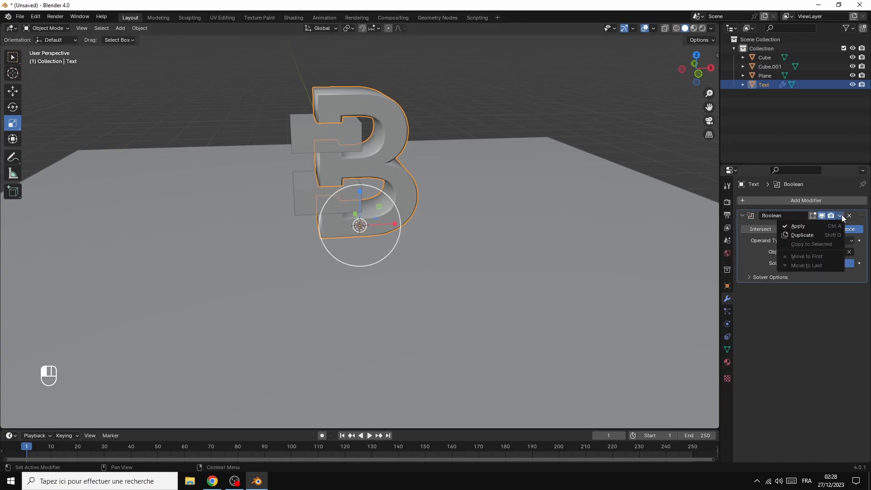
{"action": "left_click", "coordinate": [807, 229]}
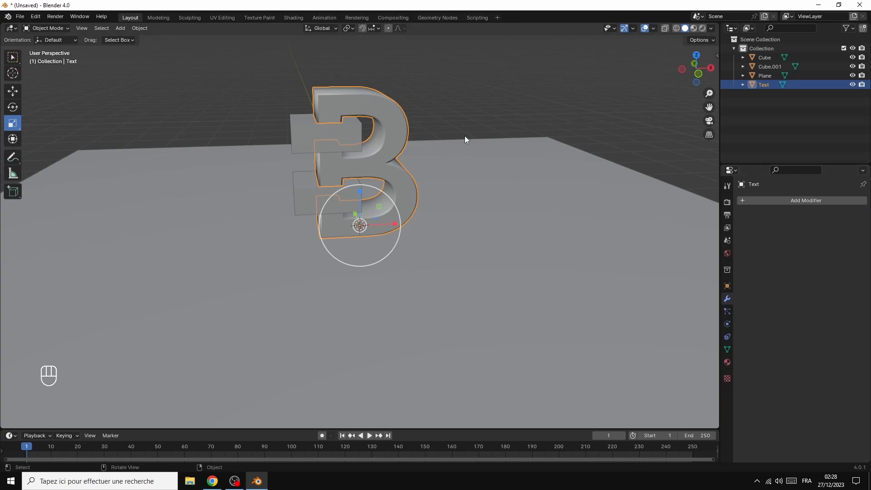
Step: Add a Wireframe modifier to the upper block and turn off Replace Original
{"action": "left_click", "coordinate": [309, 133]}
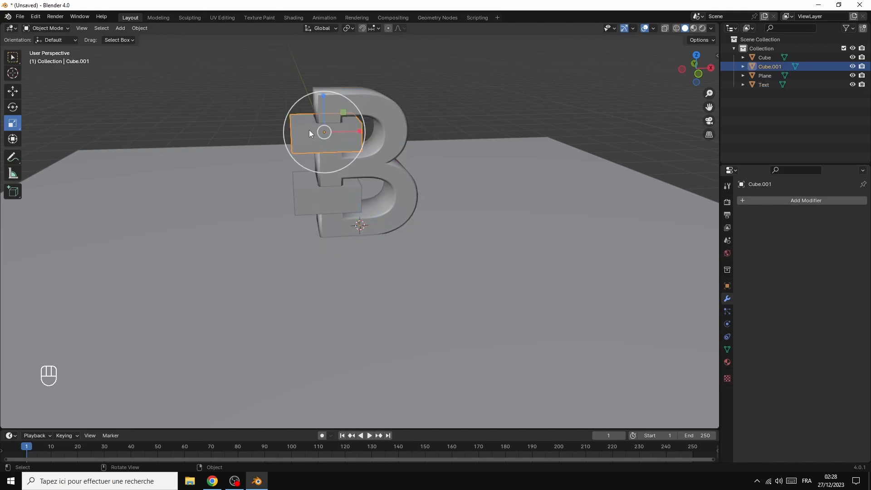
{"action": "left_click", "coordinate": [810, 203]}
{"action": "mouse_move", "coordinate": [811, 204]}
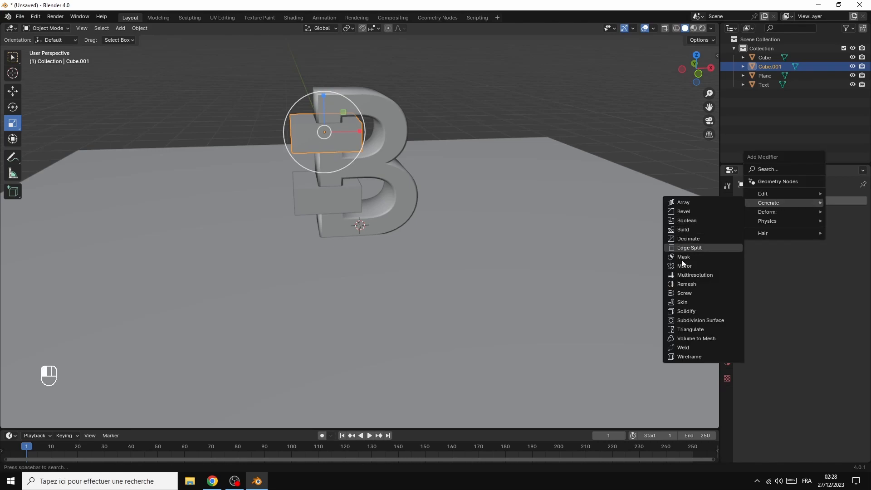
{"action": "left_click", "coordinate": [695, 357]}
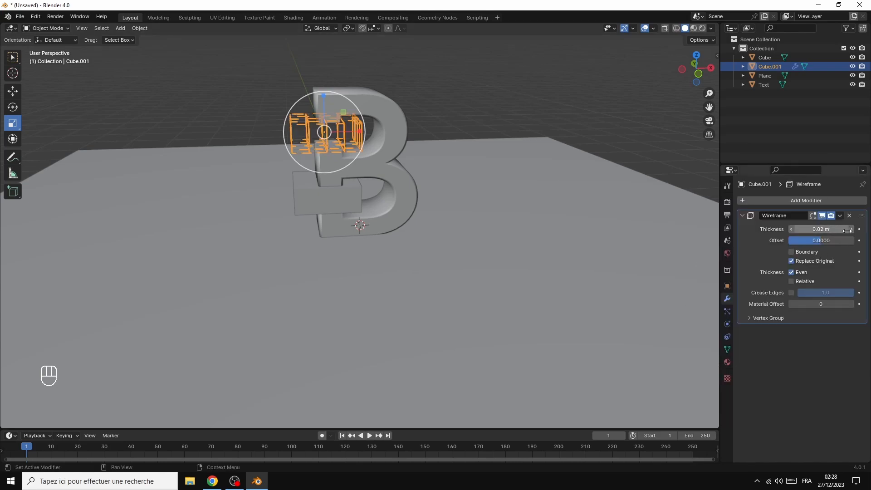
{"action": "left_click", "coordinate": [792, 262]}
Step: Set the upper block's Wireframe thickness to 0.07 m
{"action": "left_click_drag", "start_coordinate": [821, 230], "coordinate": [838, 229]}
{"action": "left_click", "coordinate": [823, 231]}
{"action": "type", "text": "0"}
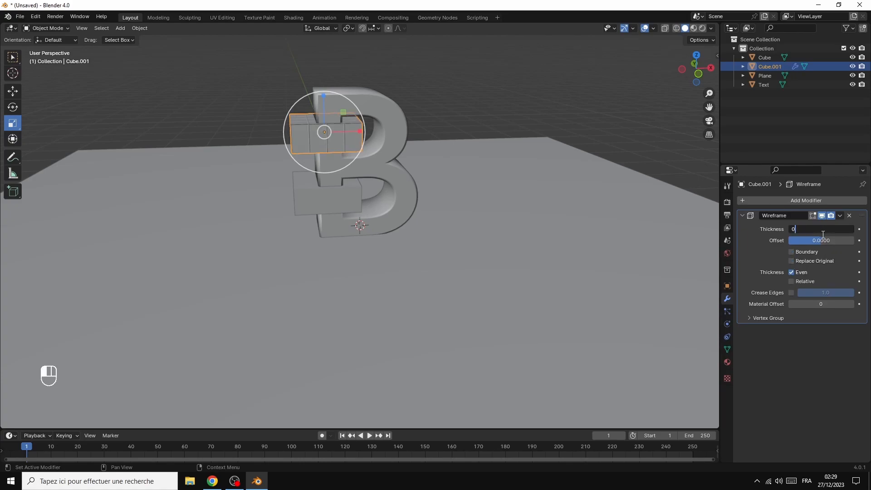
{"action": "type", "text": ".07"}
{"action": "key", "text": "Return"}
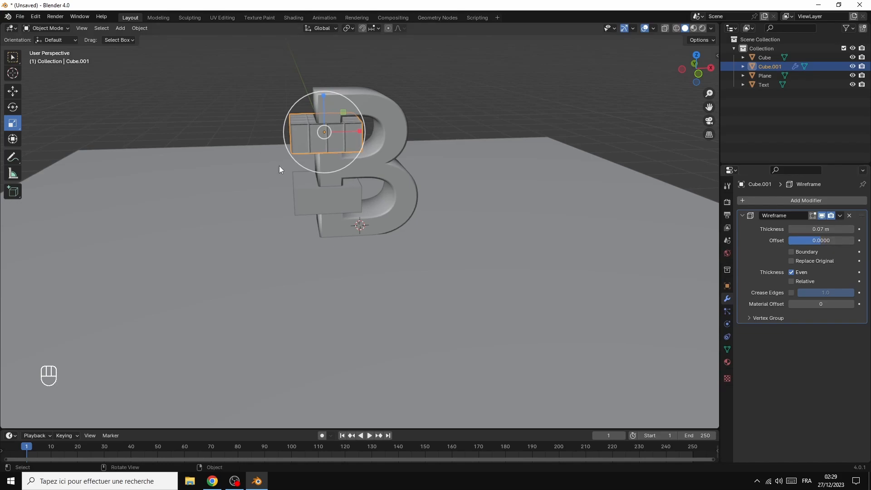
Step: Add a Wireframe modifier to the lower block with a thickness of 0.07 m and Replace Original turned off
{"action": "left_click", "coordinate": [309, 194]}
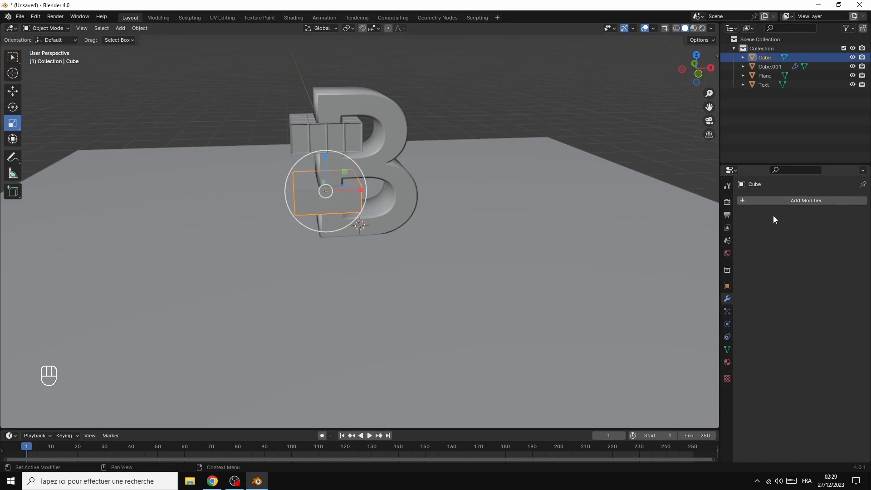
{"action": "left_click", "coordinate": [792, 201]}
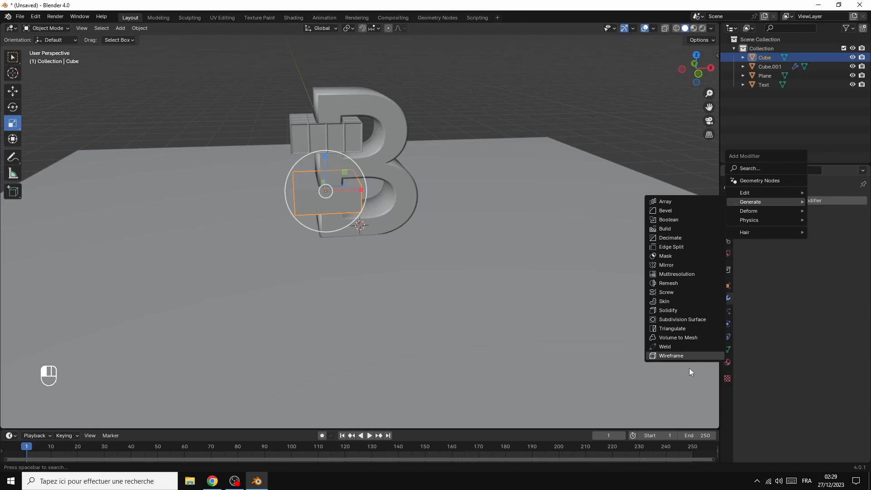
{"action": "left_click", "coordinate": [675, 355]}
{"action": "double_click", "coordinate": [828, 230]}
{"action": "key", "text": "BackSpace"}
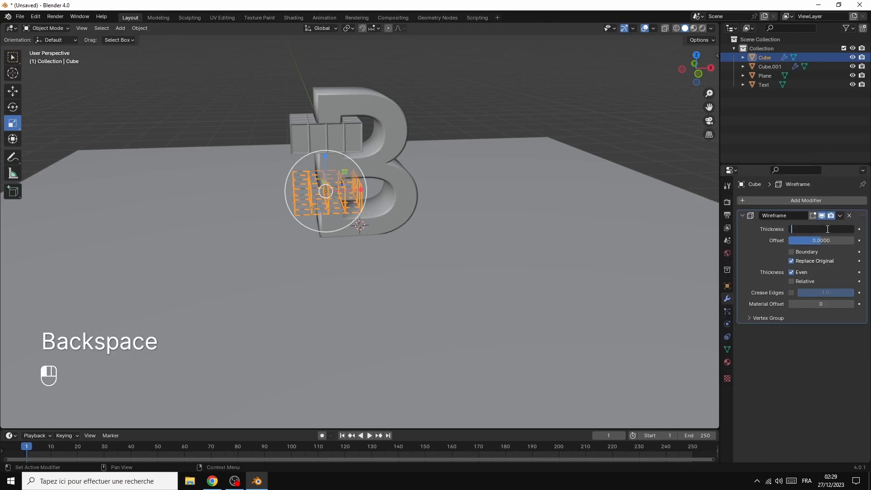
{"action": "type", "text": "0.07"}
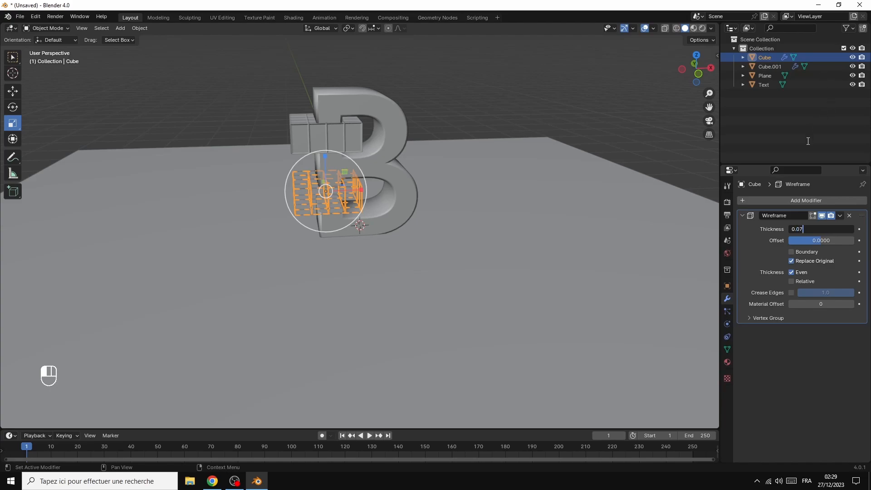
{"action": "key", "text": "Return"}
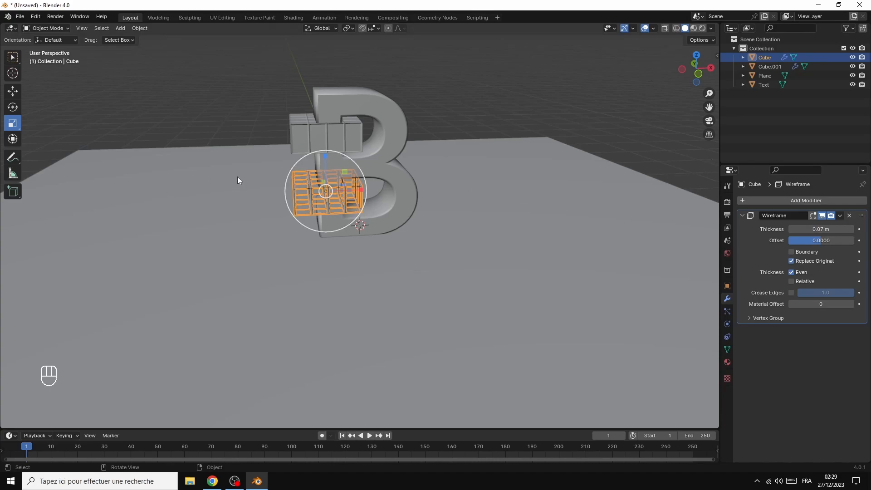
{"action": "left_click", "coordinate": [788, 263]}
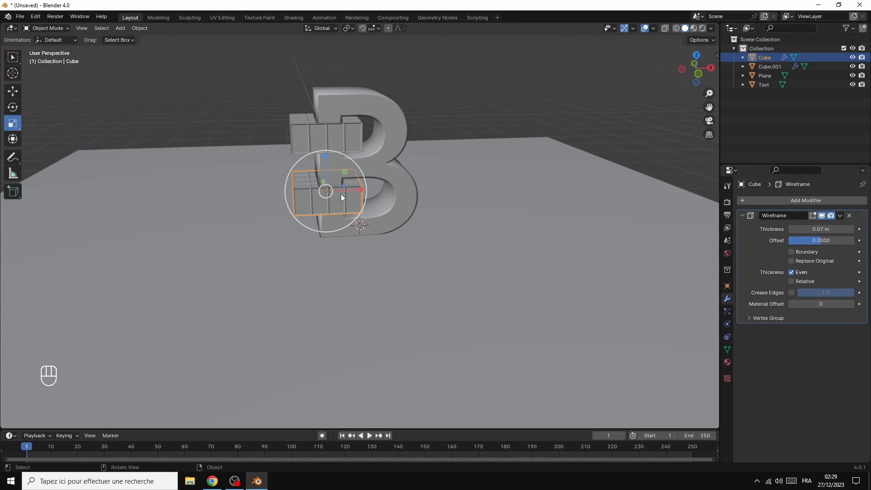
Step: Open the upper block in Edit Mode with face selection active
{"action": "left_click", "coordinate": [298, 131]}
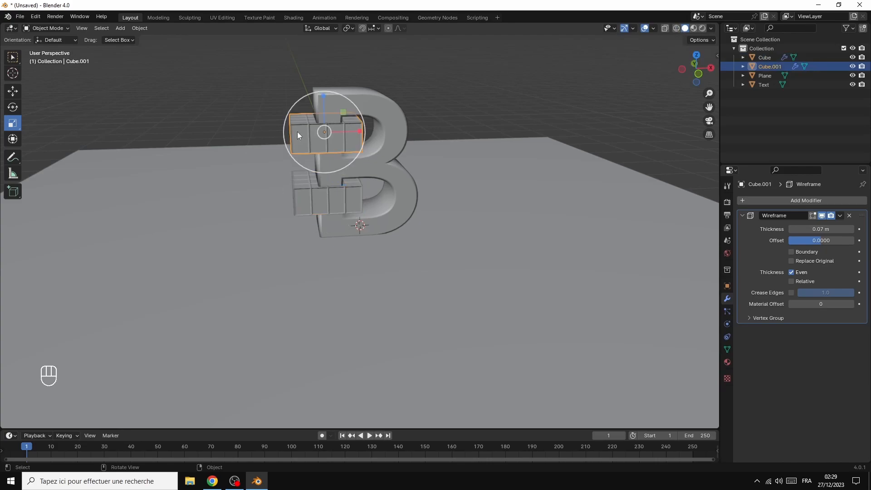
{"action": "left_click", "coordinate": [64, 28]}
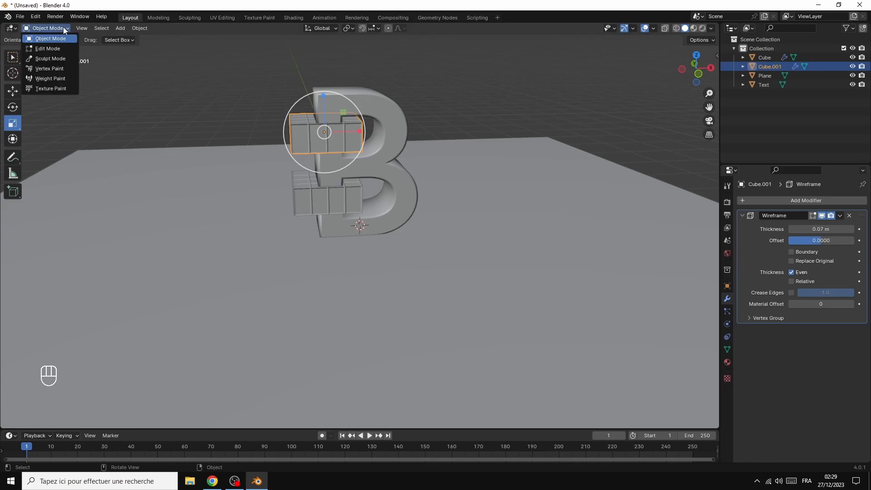
{"action": "left_click", "coordinate": [48, 44]}
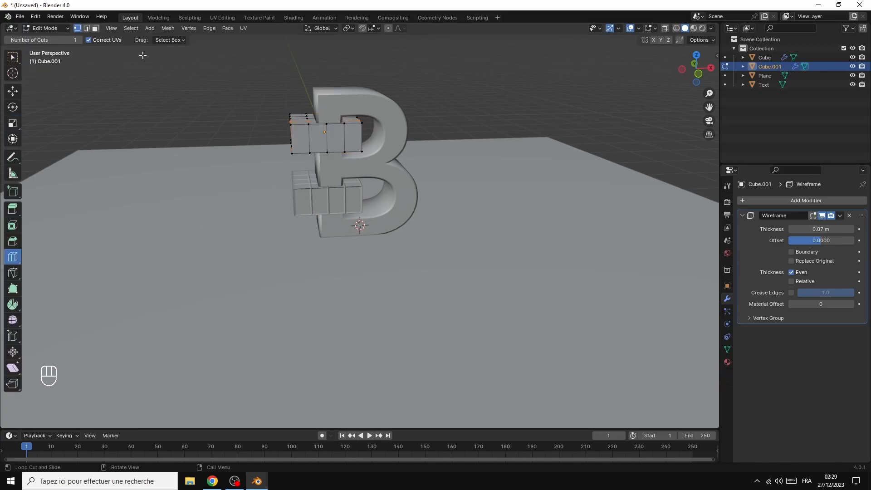
{"action": "left_click", "coordinate": [95, 29]}
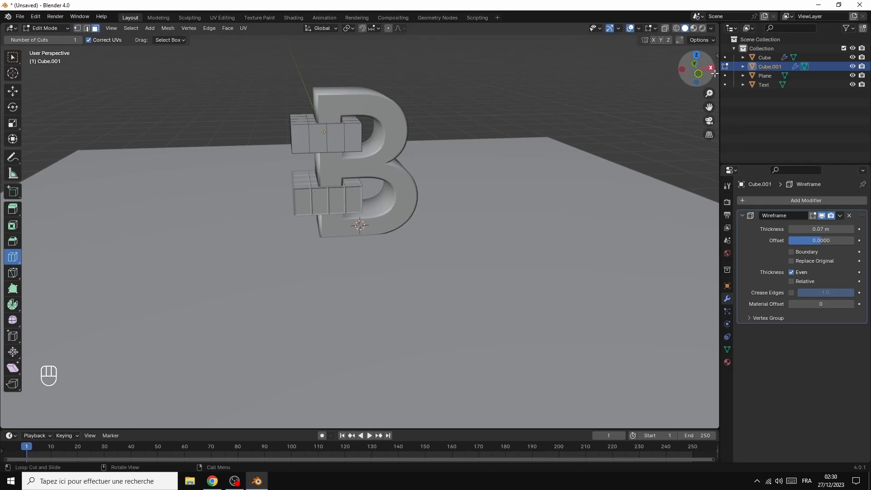
Step: Hide the letter B in the viewport and activate the Select Box tool
{"action": "left_click_drag", "start_coordinate": [711, 70], "coordinate": [715, 83]}
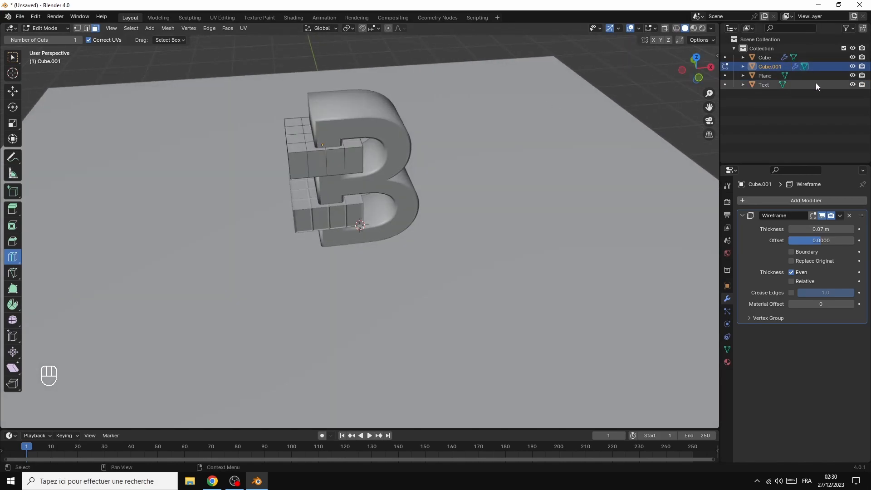
{"action": "left_click", "coordinate": [853, 85]}
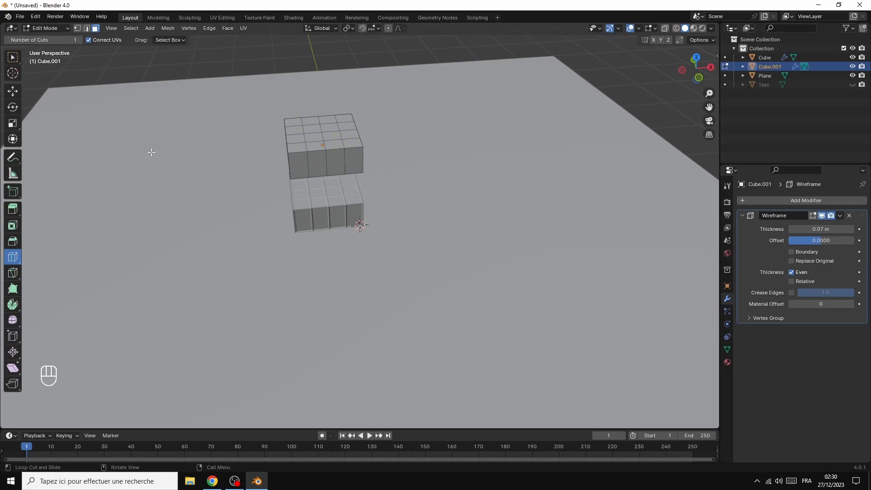
{"action": "left_click", "coordinate": [14, 57]}
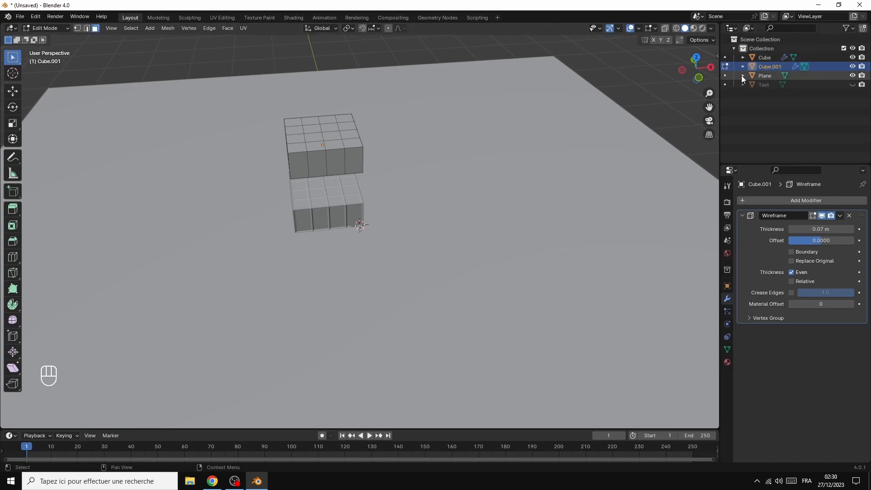
Step: Select all four faces along the front side of the upper block
{"action": "left_click_drag", "start_coordinate": [714, 68], "coordinate": [711, 81]}
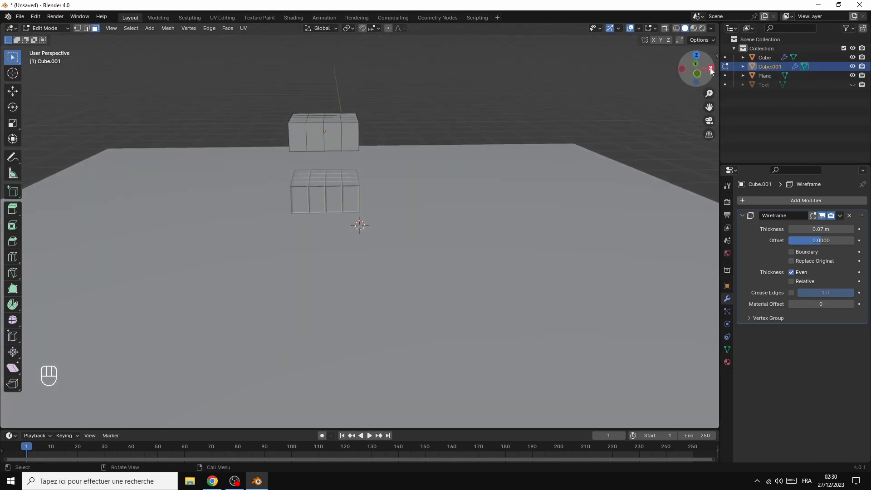
{"action": "left_click", "coordinate": [297, 135], "text": "shift"}
{"action": "left_click", "coordinate": [316, 135], "text": "shift"}
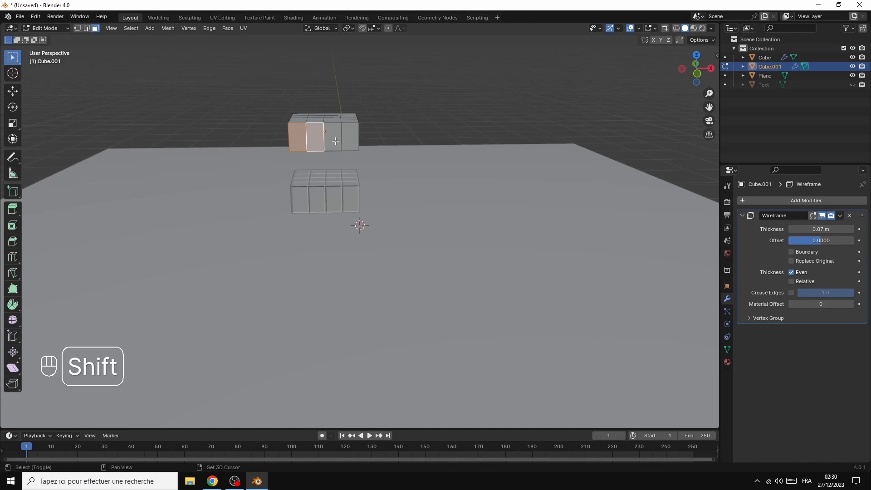
{"action": "left_click", "coordinate": [339, 141], "text": "shift"}
{"action": "left_click", "coordinate": [350, 136], "text": "shift"}
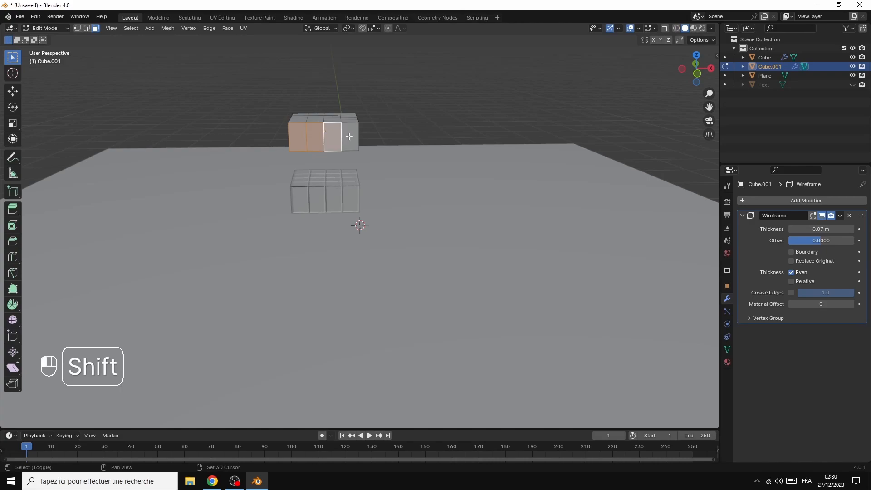
Step: Add the four faces on the upper block's negative X side to the selection
{"action": "left_click_drag", "start_coordinate": [689, 63], "coordinate": [670, 68]}
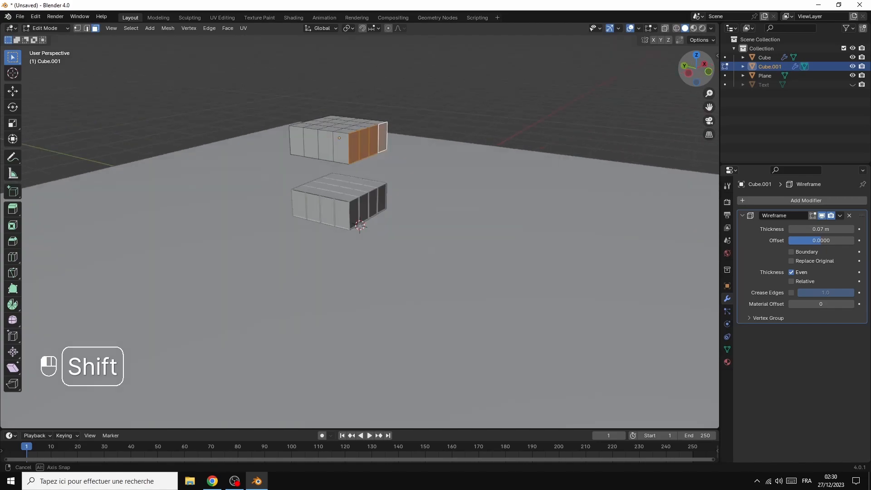
{"action": "left_click", "coordinate": [342, 150], "text": "shift"}
{"action": "left_click", "coordinate": [326, 150], "text": "shift"}
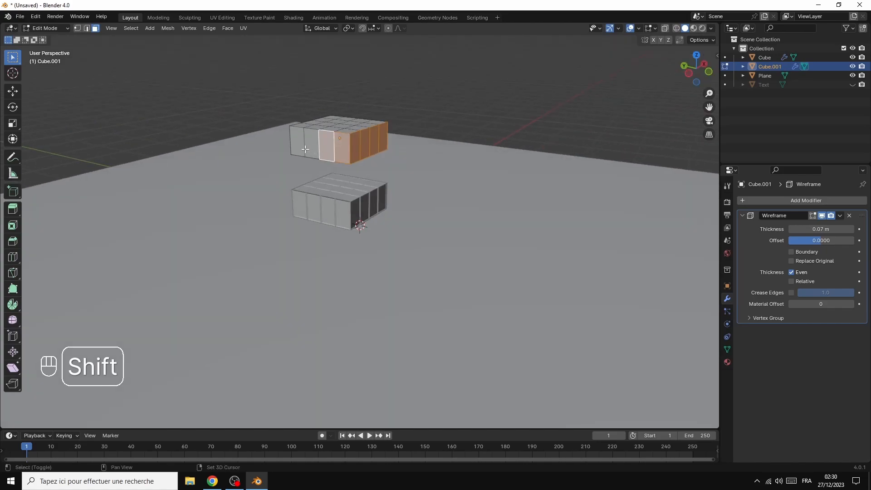
{"action": "left_click", "coordinate": [307, 149], "text": "shift"}
{"action": "left_click", "coordinate": [292, 149], "text": "shift"}
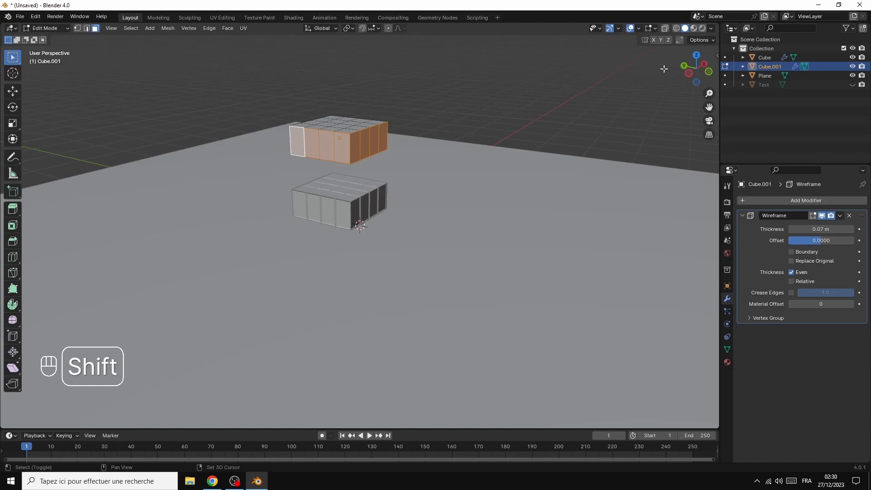
Step: Extend the selection with the four faces on the upper block's back side
{"action": "left_click_drag", "start_coordinate": [697, 69], "coordinate": [679, 67]}
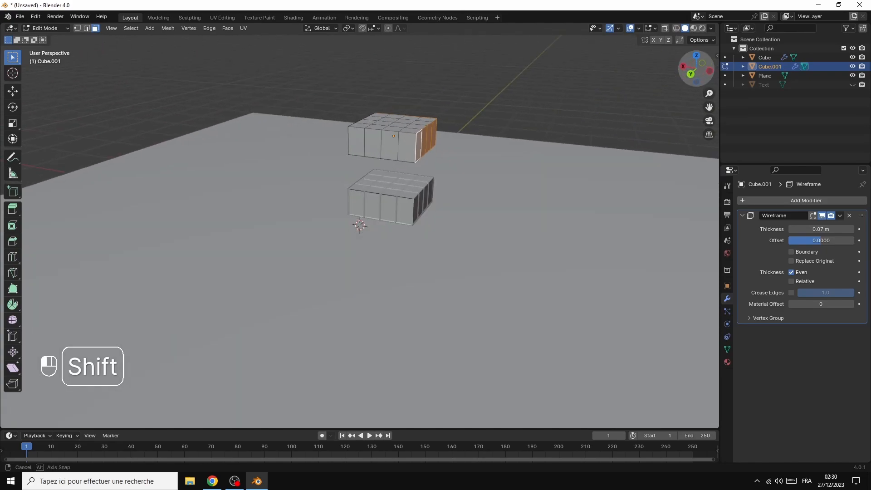
{"action": "left_click", "coordinate": [407, 144], "text": "shift"}
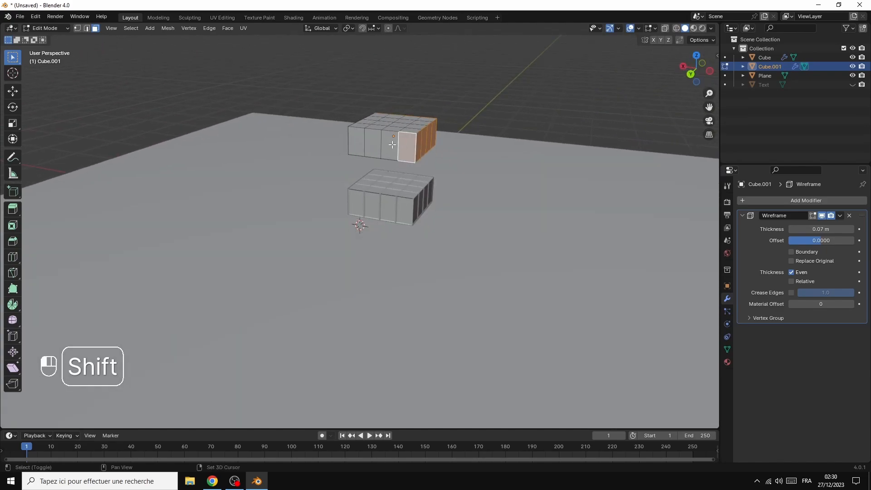
{"action": "left_click", "coordinate": [392, 145], "text": "shift"}
{"action": "left_click", "coordinate": [373, 144], "text": "shift"}
{"action": "left_click", "coordinate": [357, 144], "text": "shift"}
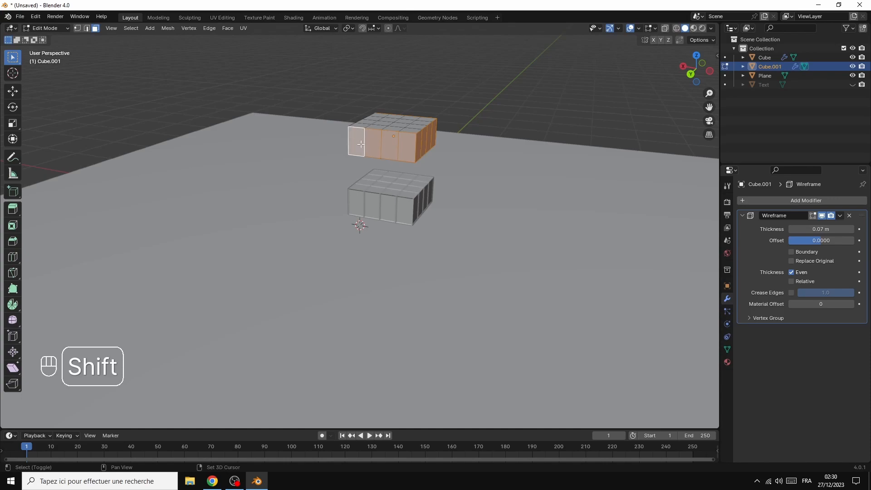
Step: Add the four faces on the upper block's positive X side to the selection
{"action": "left_click_drag", "start_coordinate": [685, 68], "coordinate": [731, 69]}
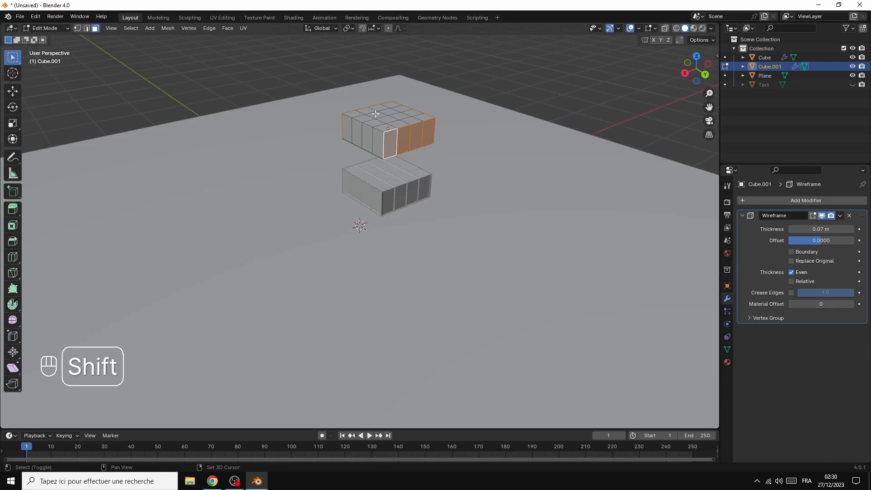
{"action": "left_click", "coordinate": [371, 142], "text": "shift"}
{"action": "left_click", "coordinate": [367, 140], "text": "shift"}
{"action": "left_click", "coordinate": [357, 134], "text": "shift"}
{"action": "left_click", "coordinate": [347, 124], "text": "shift"}
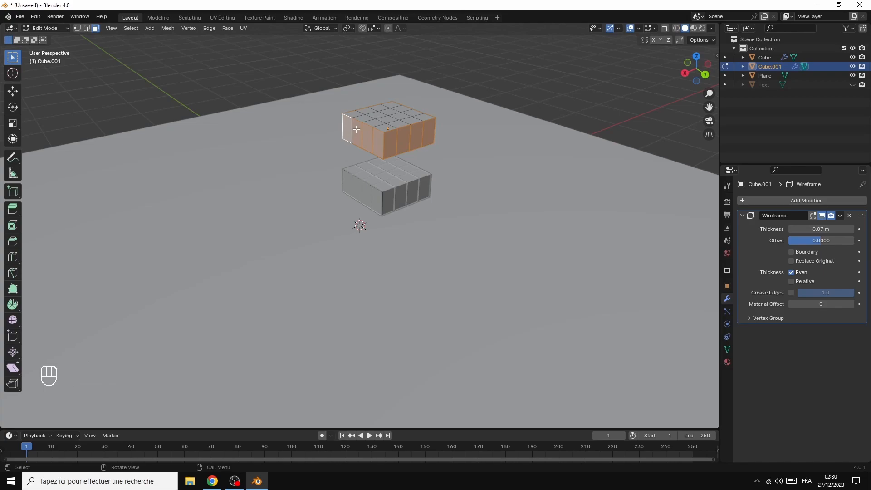
Step: Try to inset the upper block's selected side faces by about 0.17 m
{"action": "right_click", "coordinate": [357, 129]}
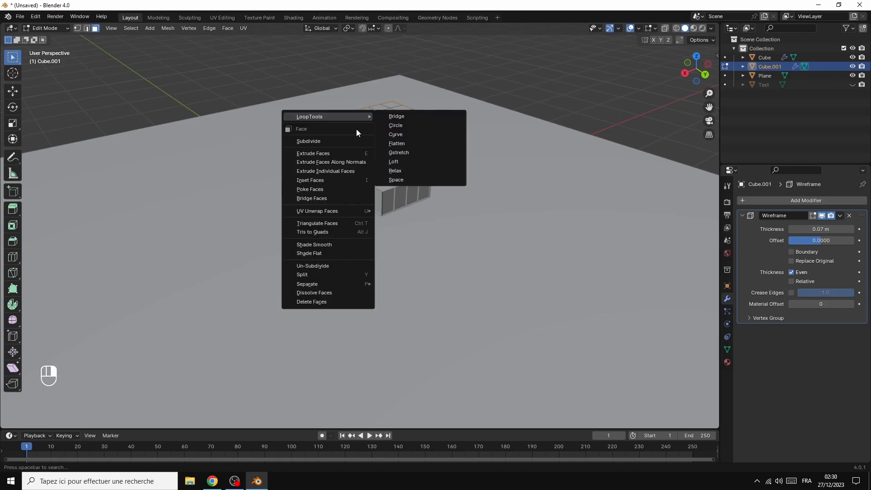
{"action": "left_click", "coordinate": [311, 180]}
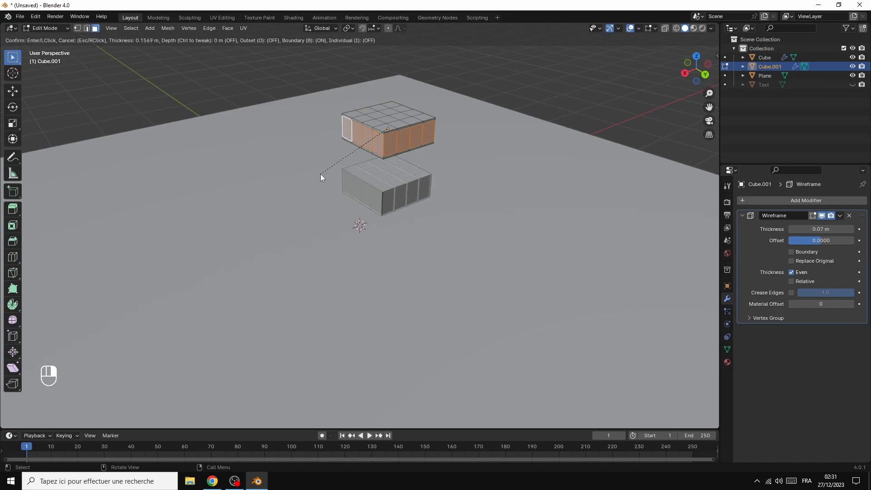
{"action": "left_click", "coordinate": [319, 173]}
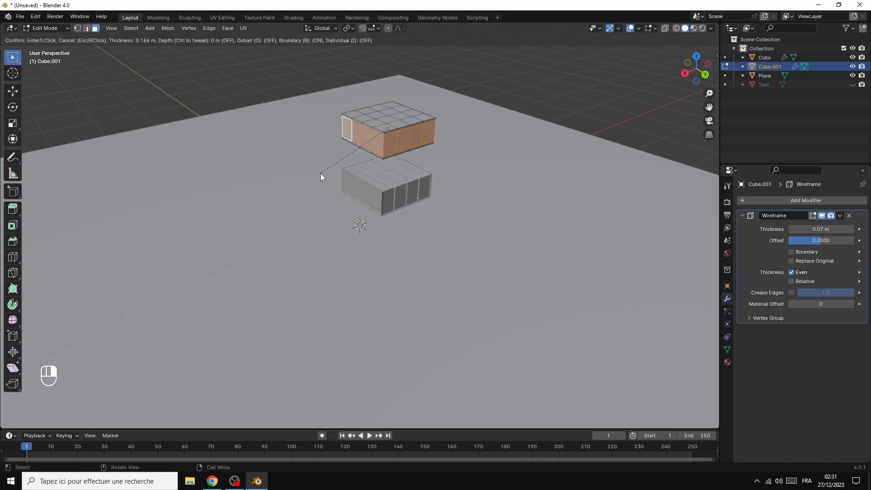
{"action": "right_click", "coordinate": [347, 128]}
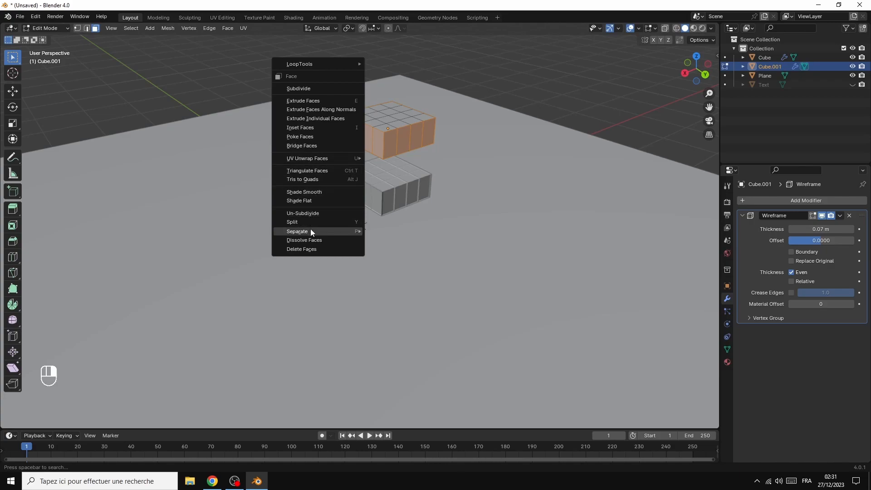
{"action": "mouse_move", "coordinate": [304, 232]}
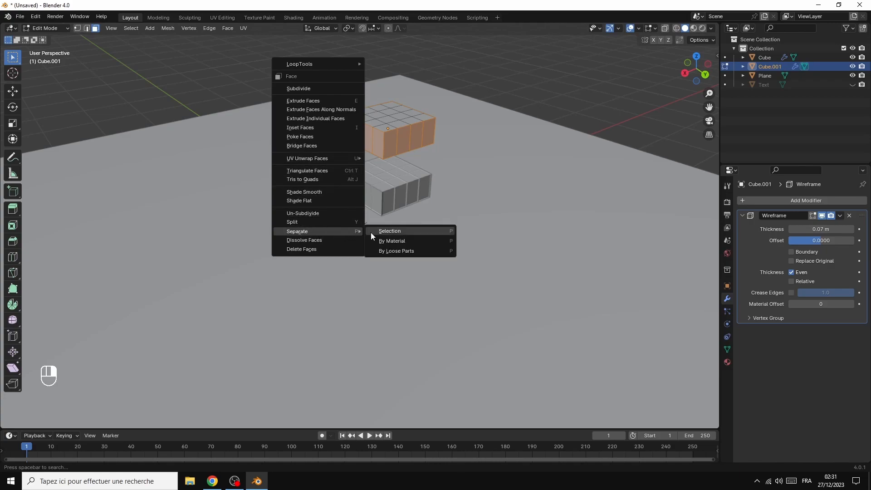
{"action": "left_click", "coordinate": [403, 242]}
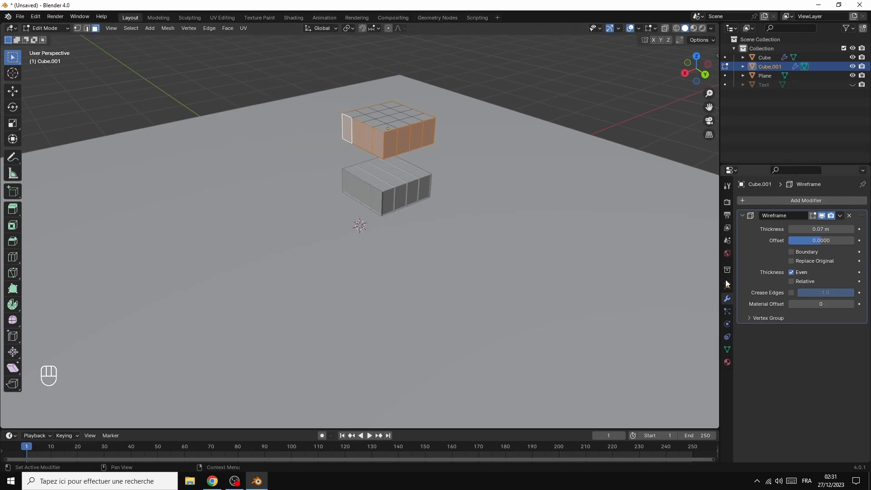
Step: Create a new material with a Glass BSDF surface and assign it to the upper block's selected side faces
{"action": "left_click", "coordinate": [727, 363]}
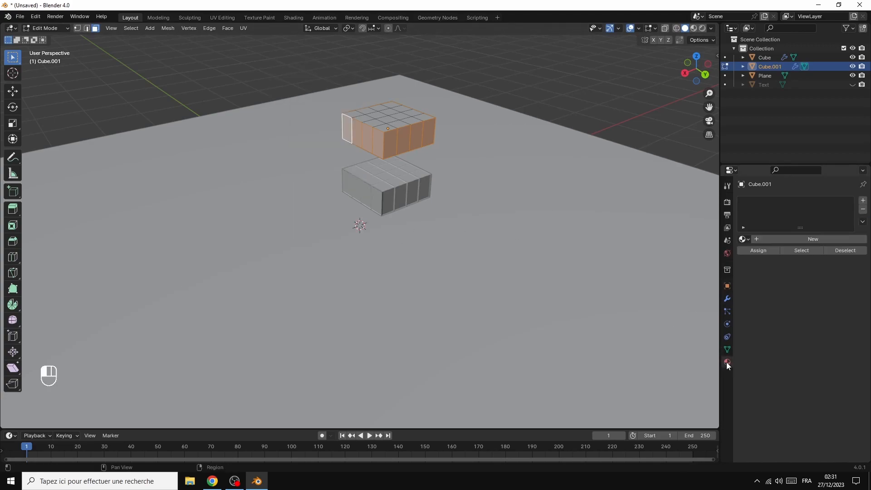
{"action": "left_click", "coordinate": [809, 239]}
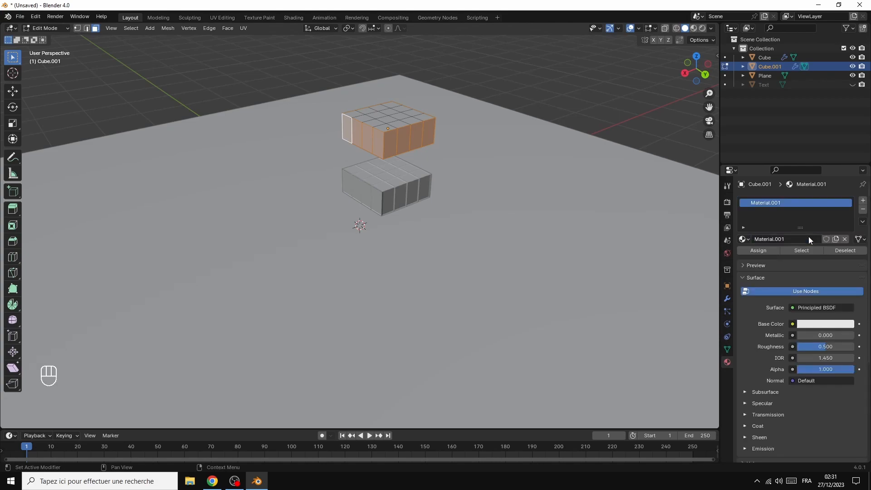
{"action": "left_click", "coordinate": [793, 308]}
{"action": "left_click", "coordinate": [739, 137]}
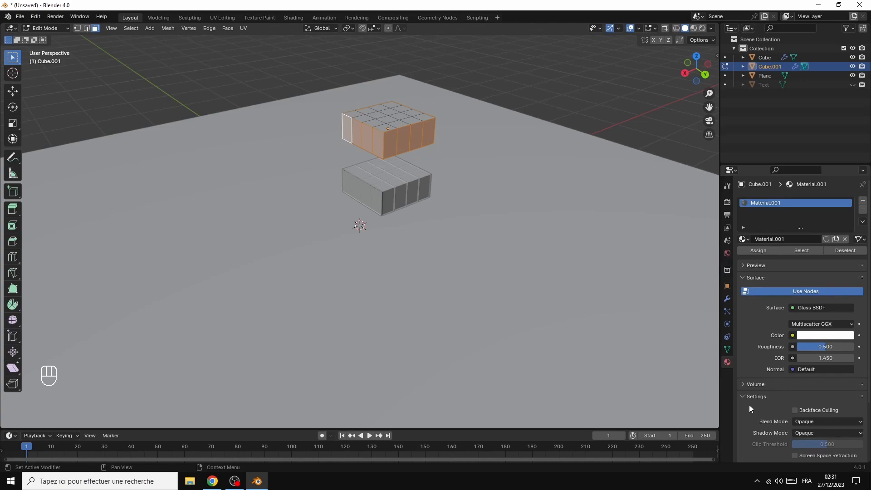
{"action": "left_click", "coordinate": [758, 249]}
Step: Leave Edit Mode on the upper block and enter Edit Mode on the lower block
{"action": "left_click", "coordinate": [64, 27]}
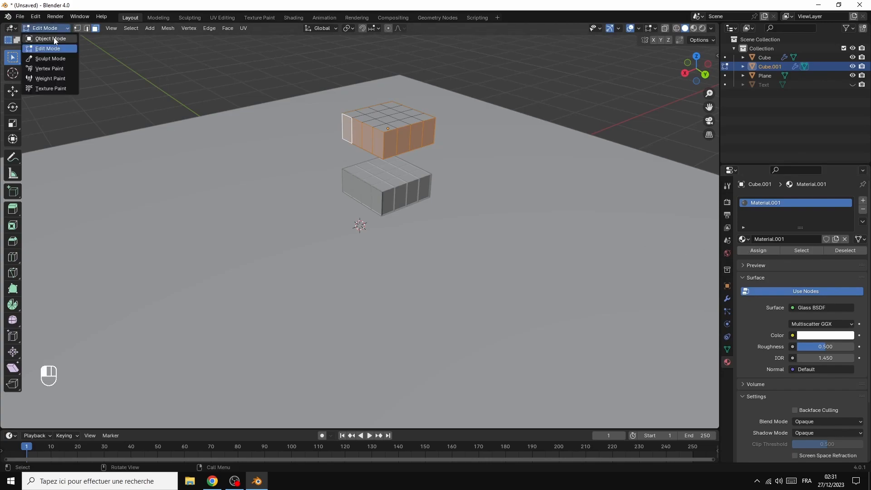
{"action": "left_click", "coordinate": [51, 39]}
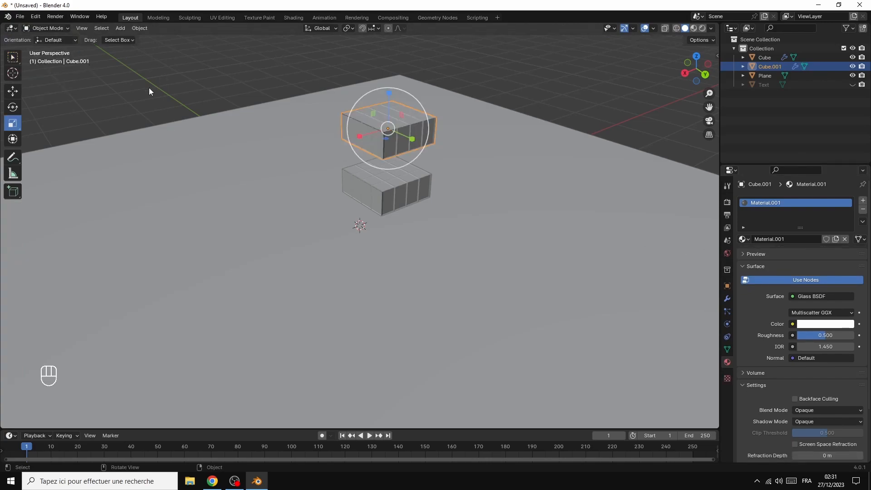
{"action": "left_click", "coordinate": [366, 184]}
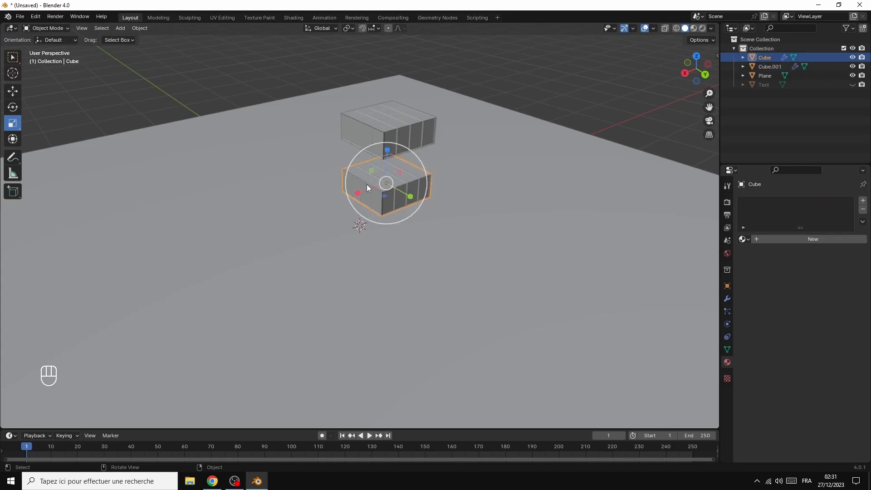
{"action": "left_click", "coordinate": [66, 28]}
{"action": "left_click", "coordinate": [56, 48]}
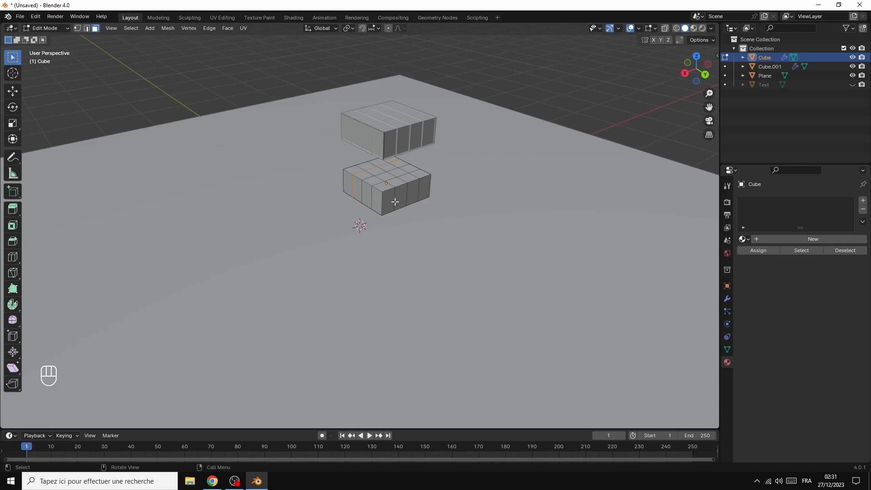
Step: Select the four faces on the lower block's positive X side
{"action": "left_click", "coordinate": [374, 199], "text": "shift"}
{"action": "left_click", "coordinate": [368, 194], "text": "shift"}
{"action": "left_click", "coordinate": [356, 189], "text": "shift"}
{"action": "left_click", "coordinate": [348, 182], "text": "shift"}
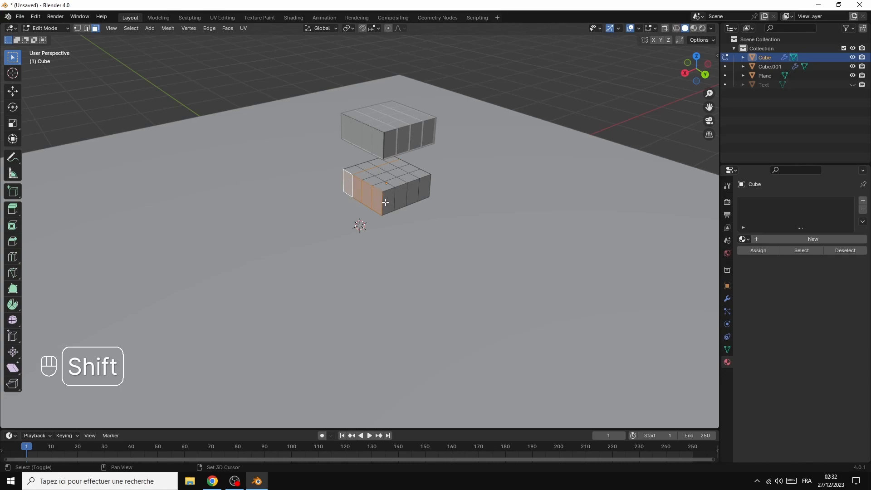
Step: Add the four faces on the lower block's back side, facing positive Y, to the selection
{"action": "left_click", "coordinate": [389, 203], "text": "shift"}
{"action": "left_click", "coordinate": [402, 199], "text": "shift"}
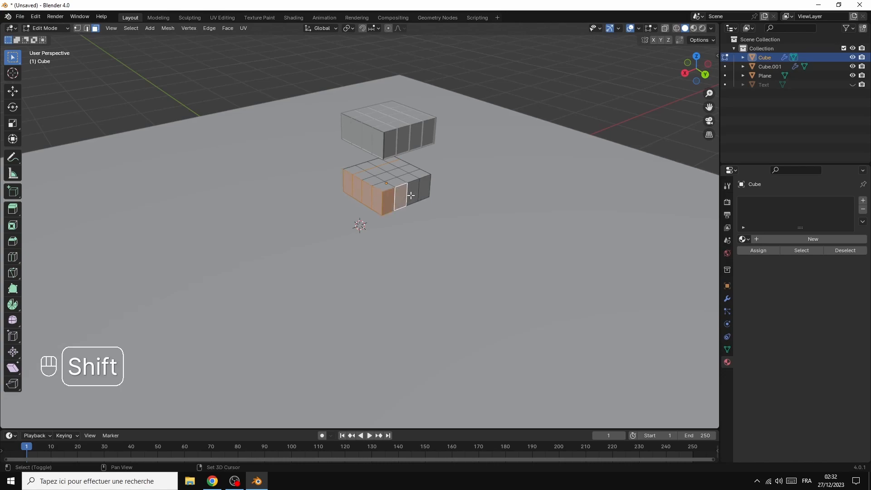
{"action": "left_click", "coordinate": [413, 193], "text": "shift"}
{"action": "left_click", "coordinate": [429, 188], "text": "shift"}
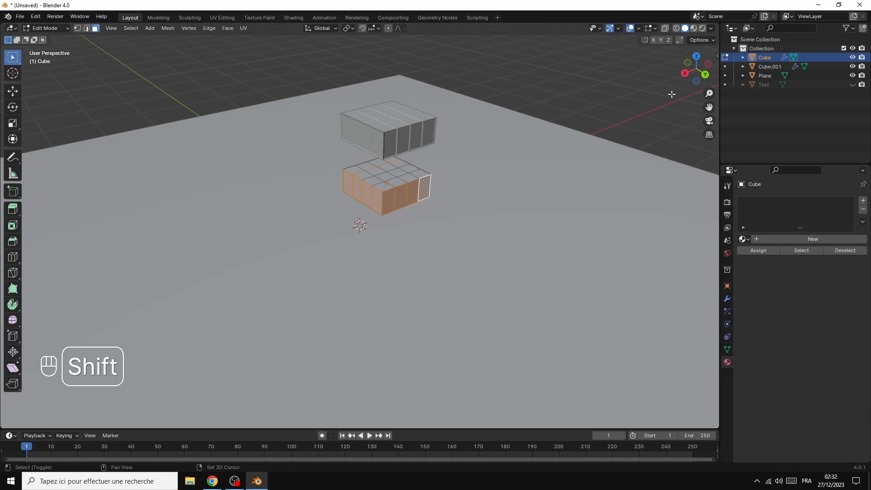
Step: Extend the selection with the four faces on the lower block's negative X side
{"action": "left_click_drag", "start_coordinate": [685, 76], "coordinate": [654, 78]}
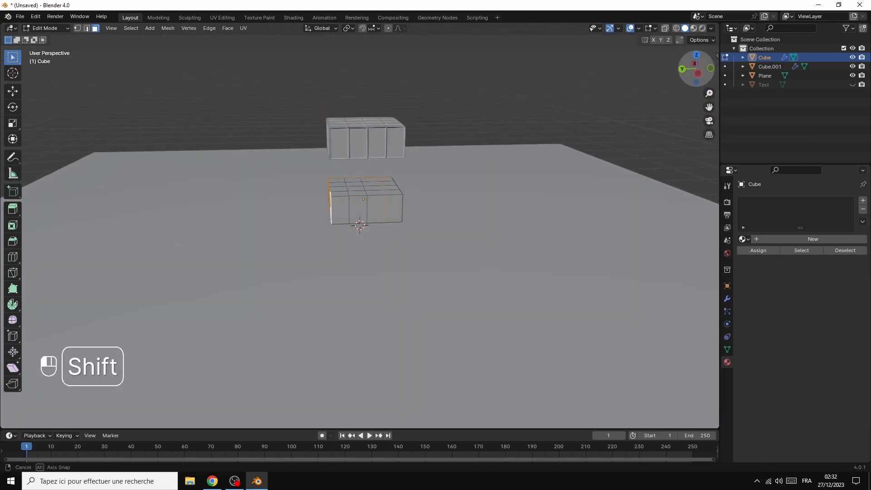
{"action": "left_click", "coordinate": [335, 209], "text": "shift"}
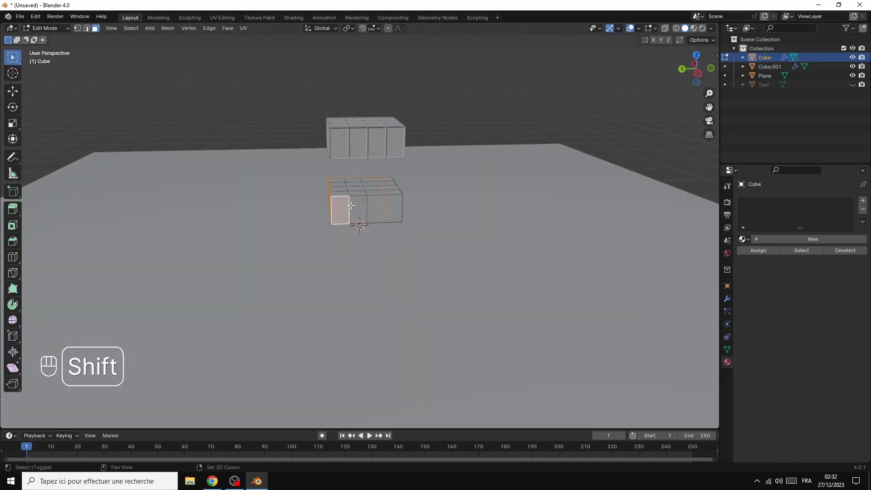
{"action": "left_click", "coordinate": [359, 210], "text": "shift"}
{"action": "left_click", "coordinate": [381, 210], "text": "shift"}
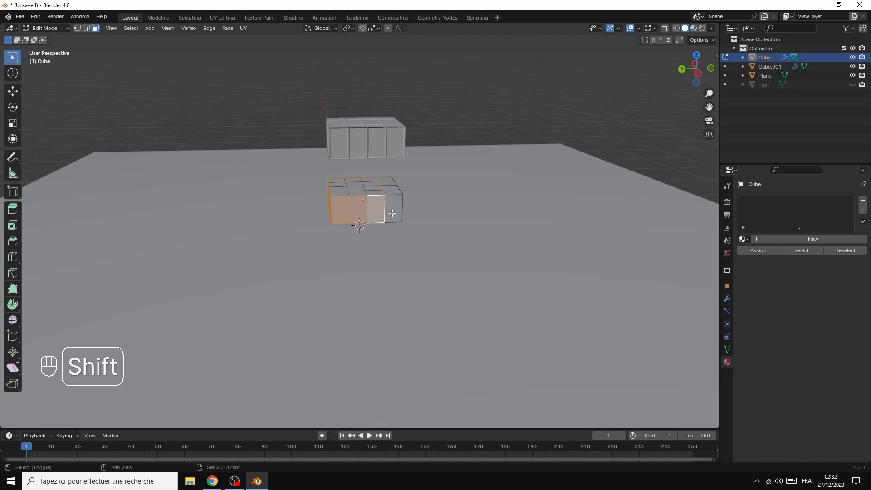
{"action": "left_click", "coordinate": [393, 212], "text": "shift"}
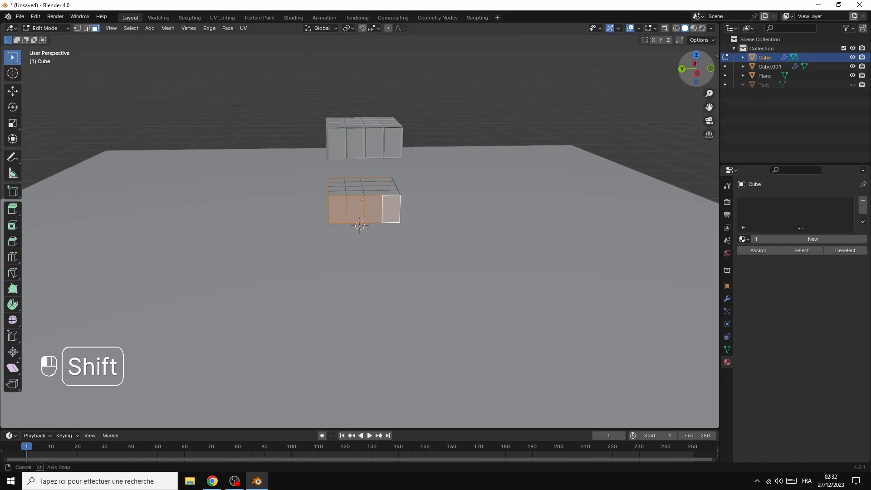
Step: Complete the side selection with the four faces along the lower block's front side
{"action": "left_click_drag", "start_coordinate": [698, 79], "coordinate": [696, 73]}
{"action": "left_click", "coordinate": [322, 211], "text": "shift"}
{"action": "left_click", "coordinate": [332, 208], "text": "shift"}
{"action": "left_click", "coordinate": [349, 207], "text": "shift"}
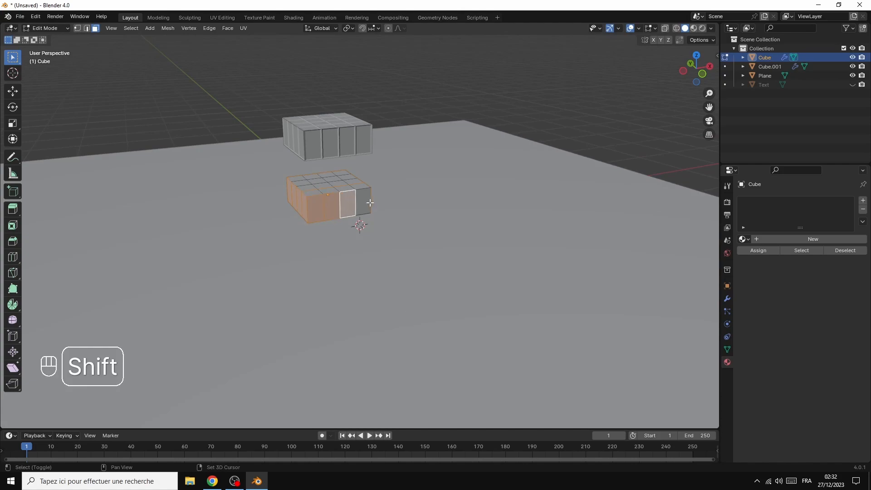
{"action": "left_click", "coordinate": [366, 201], "text": "shift"}
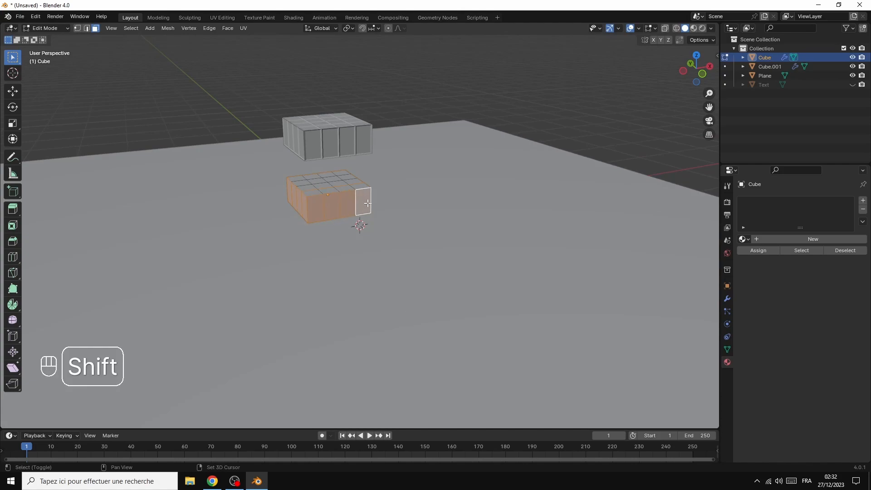
Step: Inset the lower block's selected side faces by about 0.18 m
{"action": "right_click", "coordinate": [338, 201]}
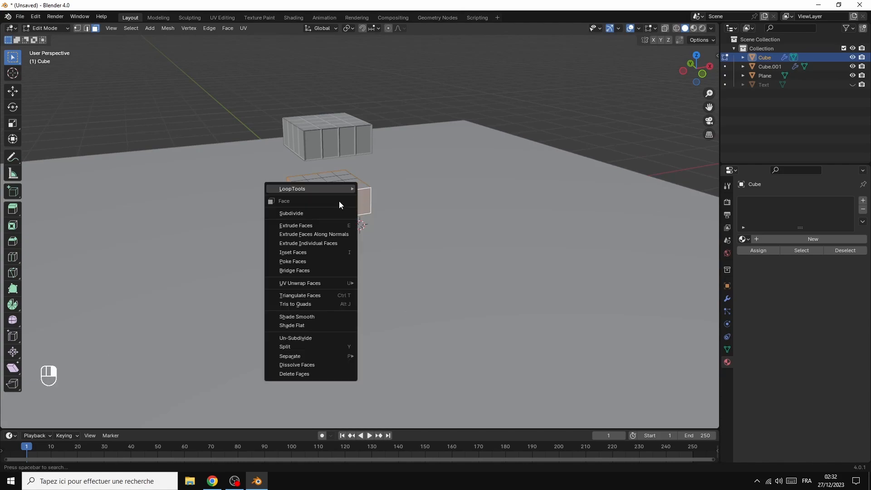
{"action": "left_click", "coordinate": [308, 252]}
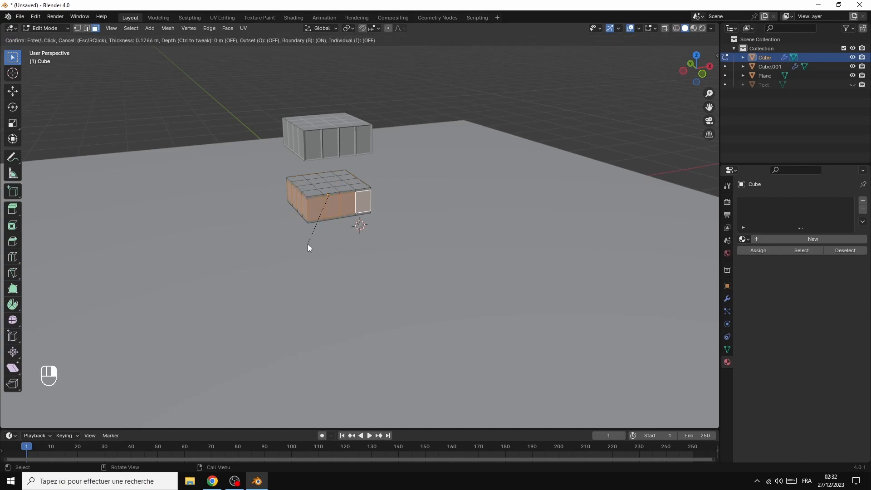
{"action": "left_click", "coordinate": [307, 245]}
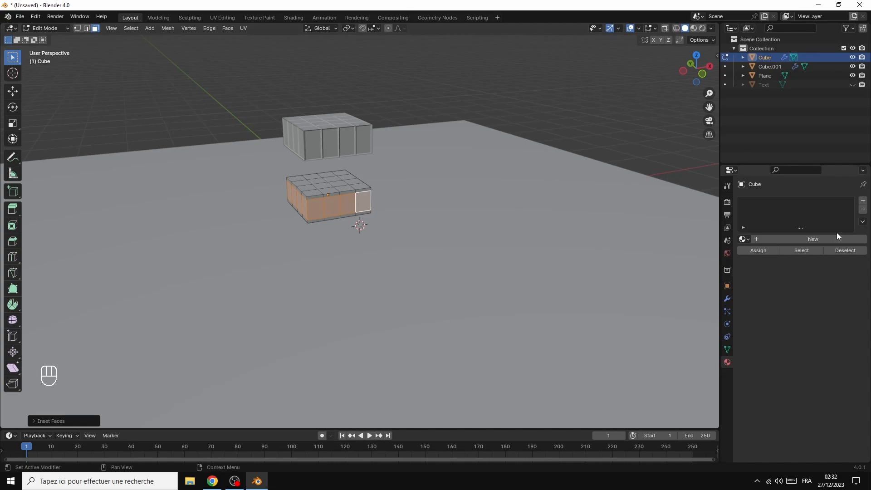
Step: Create a new material for the lower block and set its surface to Glass BSDF
{"action": "left_click", "coordinate": [818, 238]}
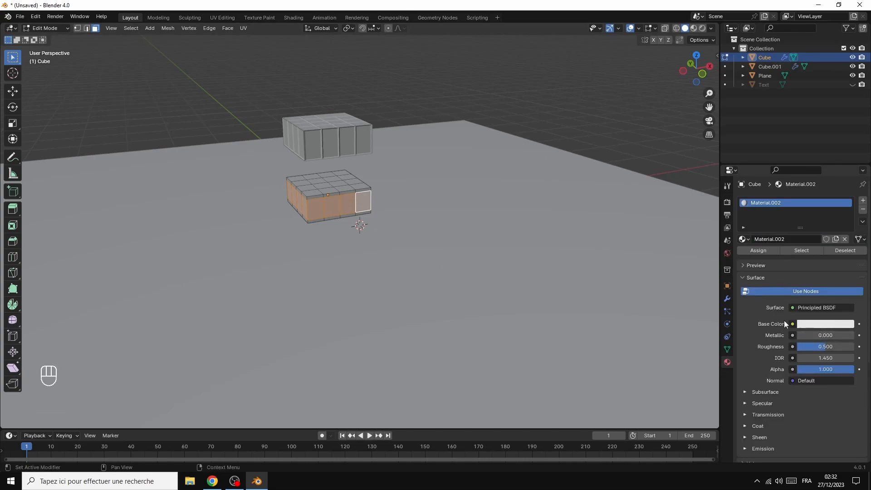
{"action": "left_click", "coordinate": [794, 307]}
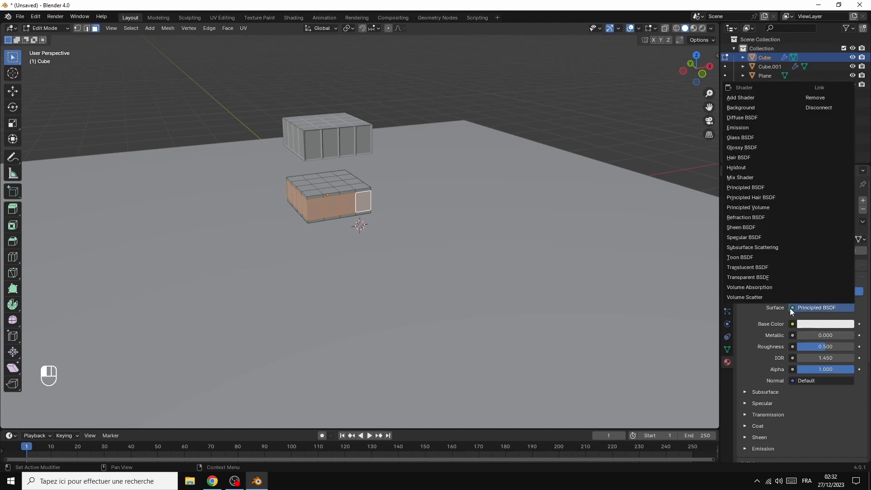
{"action": "left_click", "coordinate": [745, 141]}
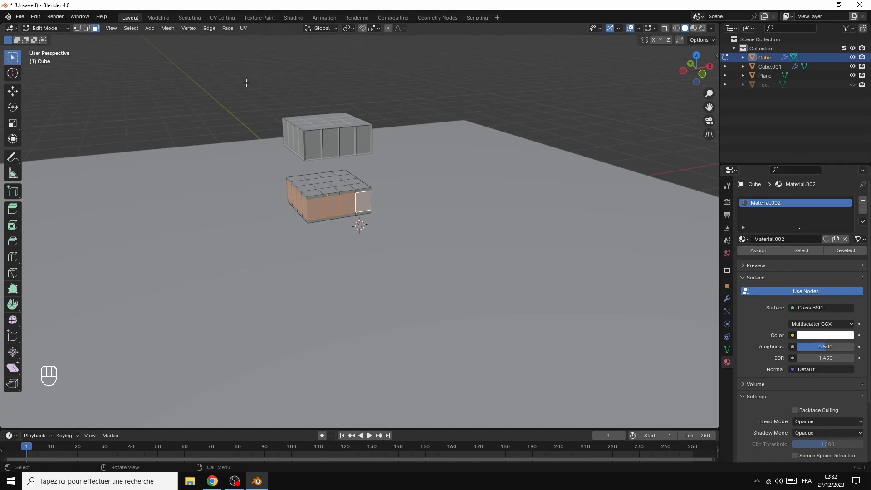
Step: Deselect the lower block's faces, return to Object Mode and make the letter B visible again
{"action": "left_click", "coordinate": [218, 74]}
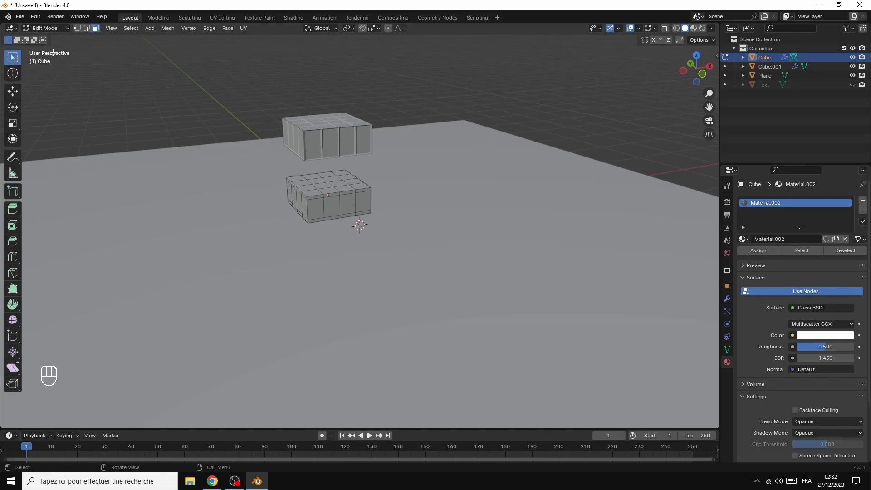
{"action": "left_click", "coordinate": [58, 27]}
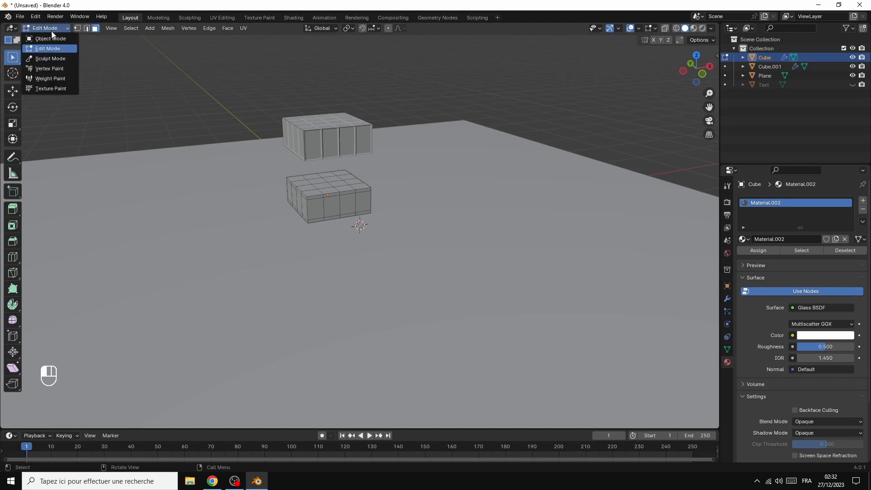
{"action": "left_click", "coordinate": [53, 38]}
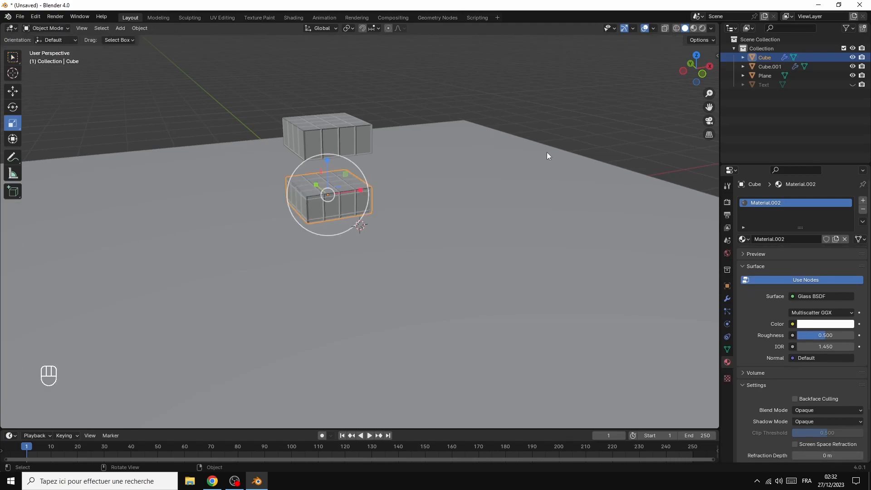
{"action": "left_click", "coordinate": [852, 85]}
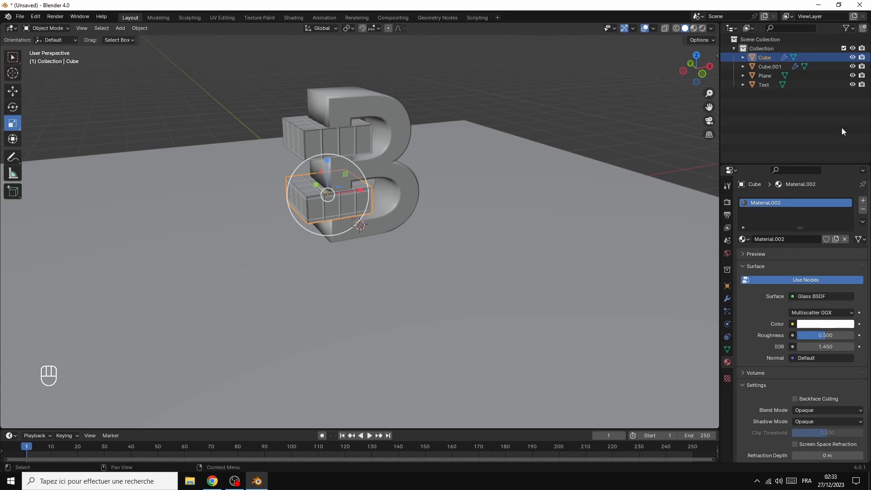
Step: Add a cylinder mesh with 9 vertices at the world origin below the letter B
{"action": "left_click", "coordinate": [120, 28]}
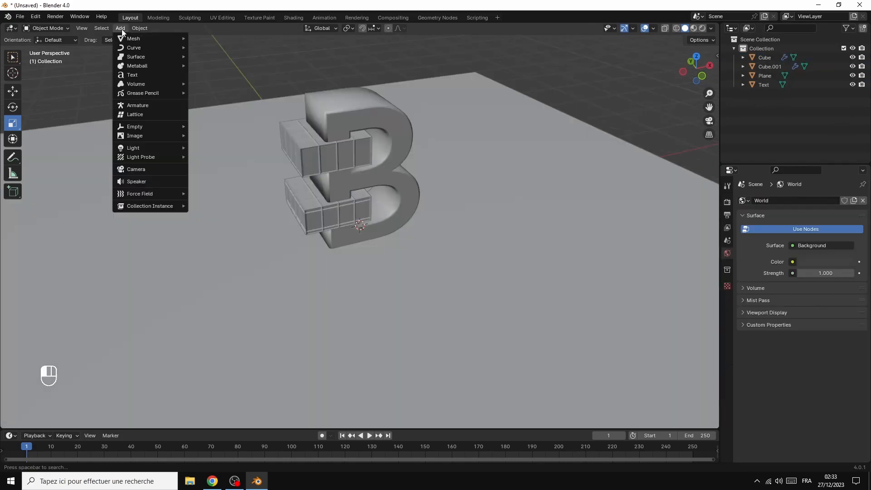
{"action": "mouse_move", "coordinate": [150, 38]}
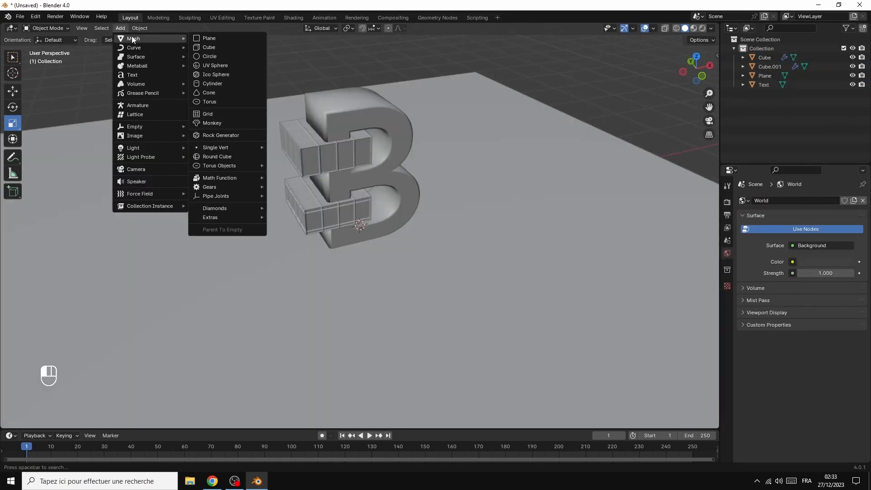
{"action": "left_click", "coordinate": [211, 84]}
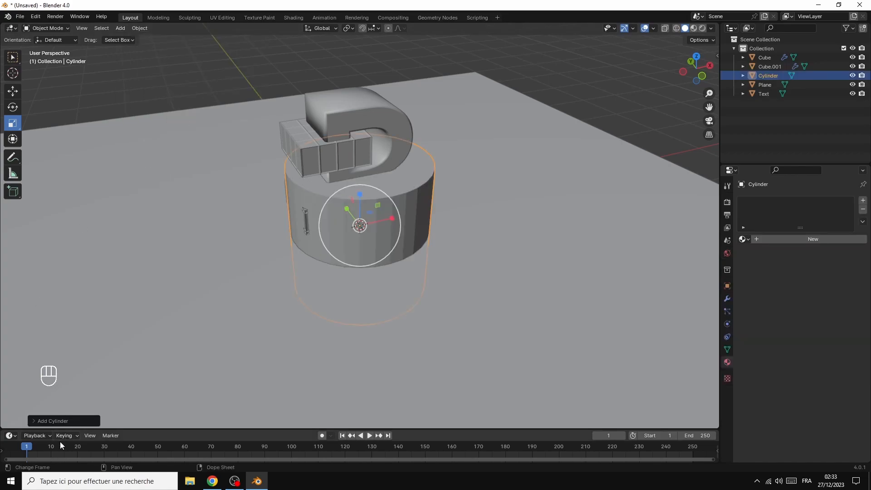
{"action": "left_click", "coordinate": [60, 421]}
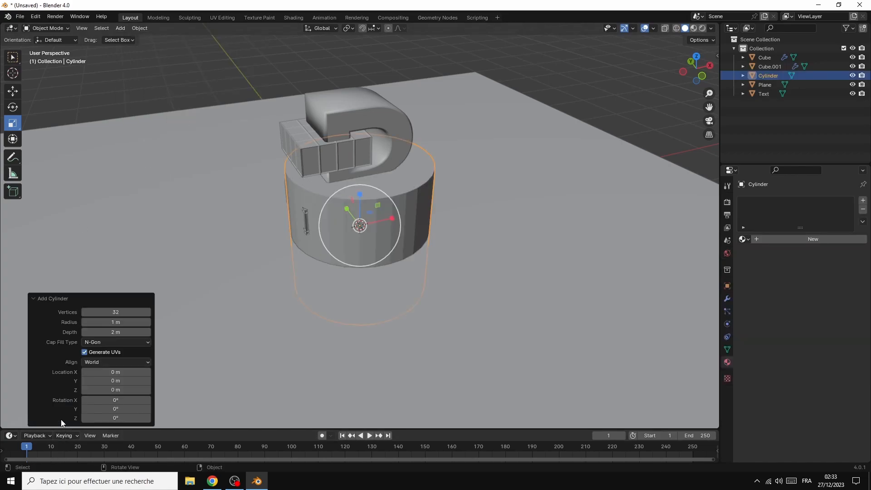
{"action": "left_click_drag", "start_coordinate": [116, 312], "coordinate": [103, 312]}
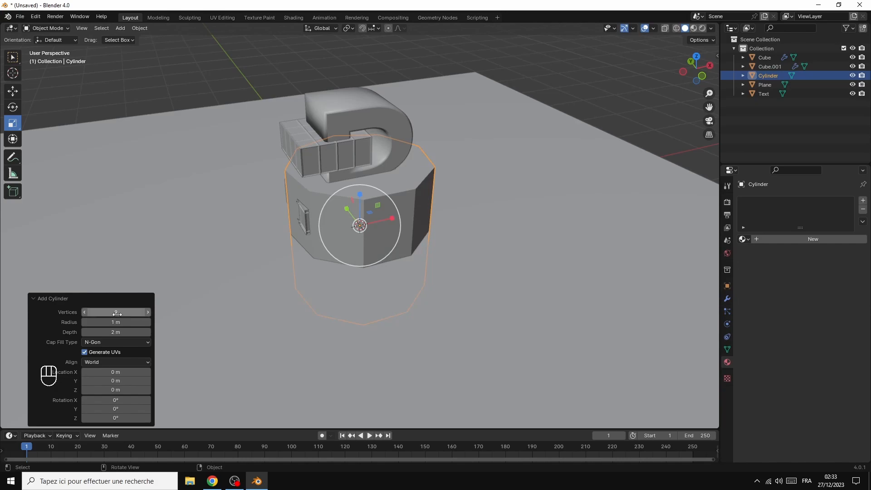
{"action": "left_click", "coordinate": [155, 74]}
{"action": "left_click", "coordinate": [356, 205]}
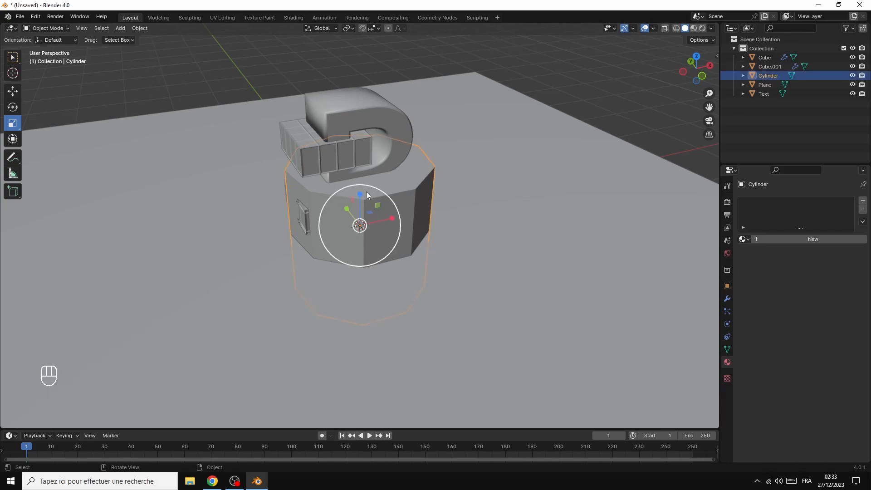
Step: Scale the cylinder into a wide, thin platform, by about 0.122 on Z, 1.924 uniformly and 0.315 on Z again
{"action": "left_click_drag", "start_coordinate": [361, 195], "coordinate": [360, 221]}
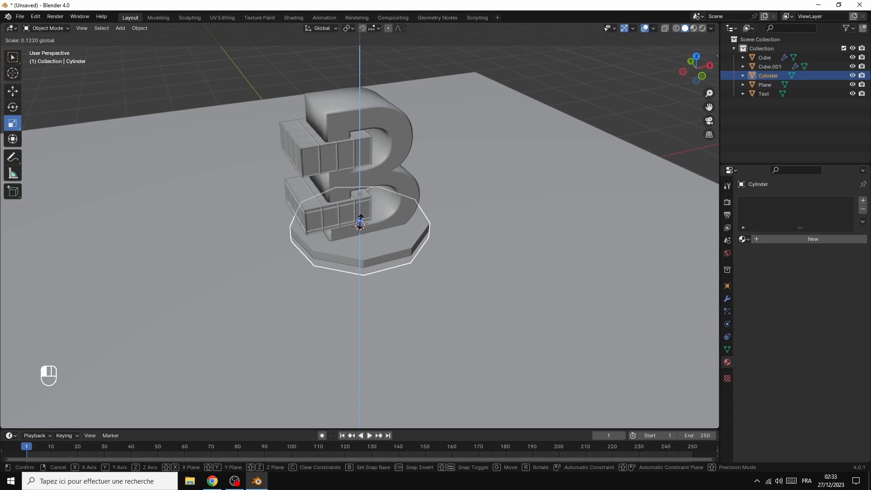
{"action": "left_click_drag", "start_coordinate": [360, 220], "coordinate": [361, 221]}
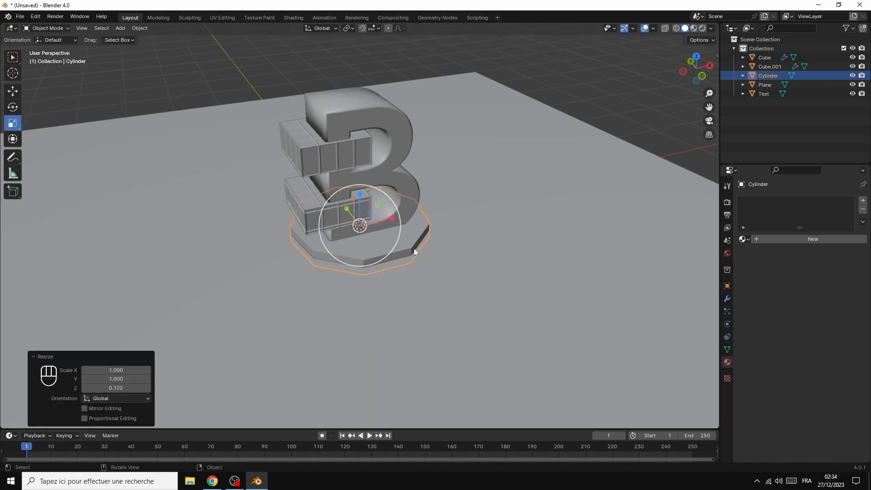
{"action": "key", "text": "s"}
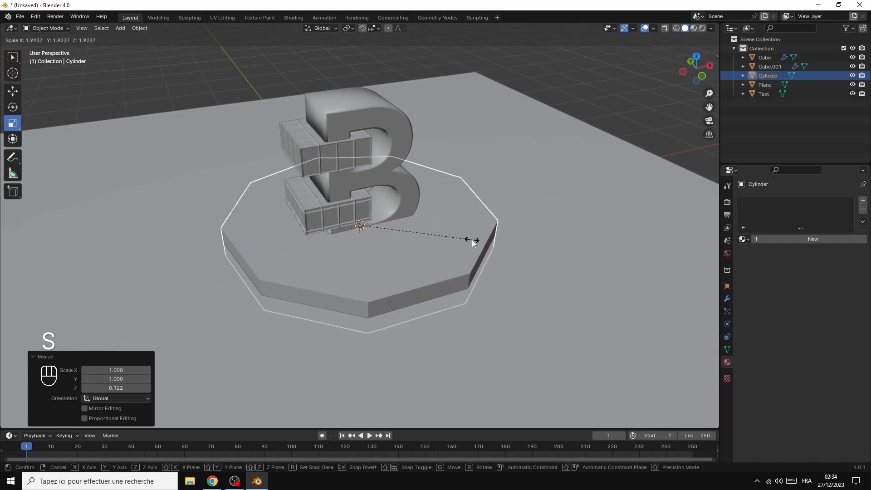
{"action": "left_click", "coordinate": [472, 240]}
{"action": "left_click_drag", "start_coordinate": [712, 64], "coordinate": [621, 142]}
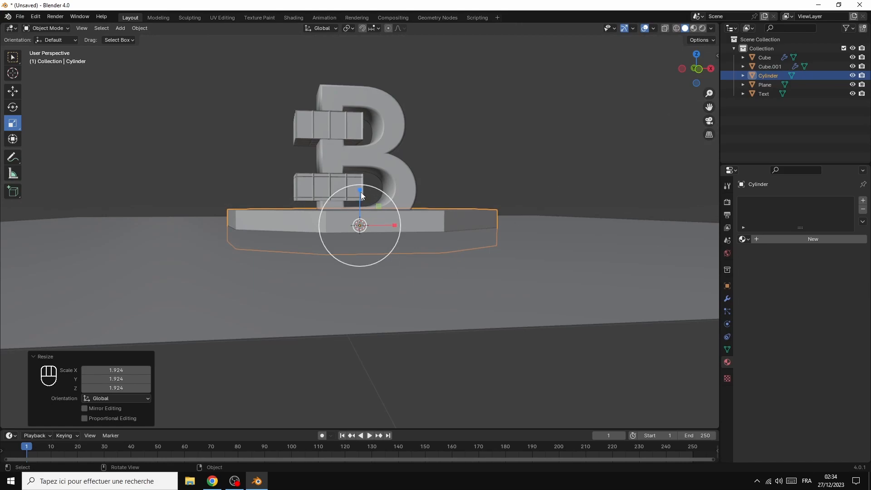
{"action": "left_click_drag", "start_coordinate": [361, 194], "coordinate": [360, 218]}
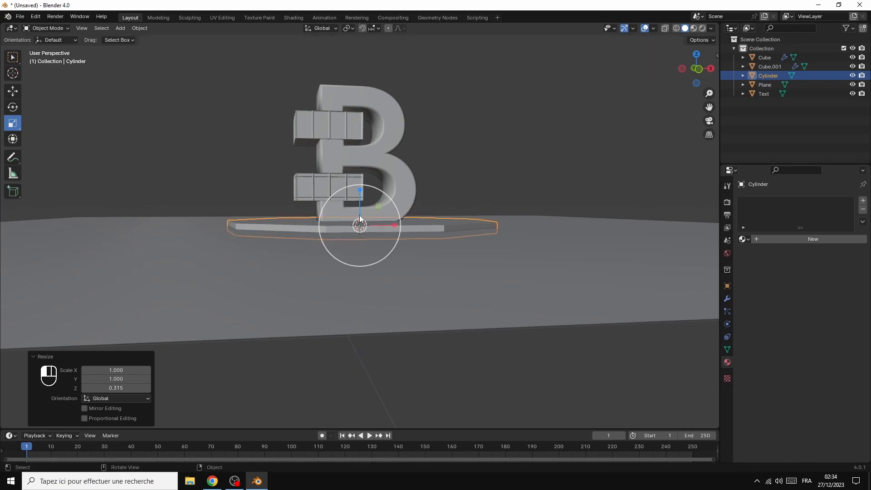
Step: Lower the ground plane along Z by about 0.15 m
{"action": "left_click", "coordinate": [376, 302]}
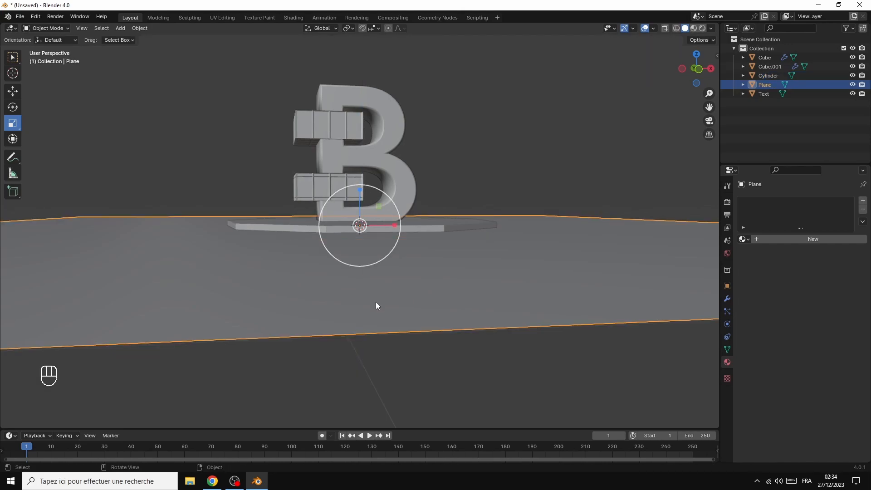
{"action": "key", "text": "g"}
{"action": "key", "text": "z"}
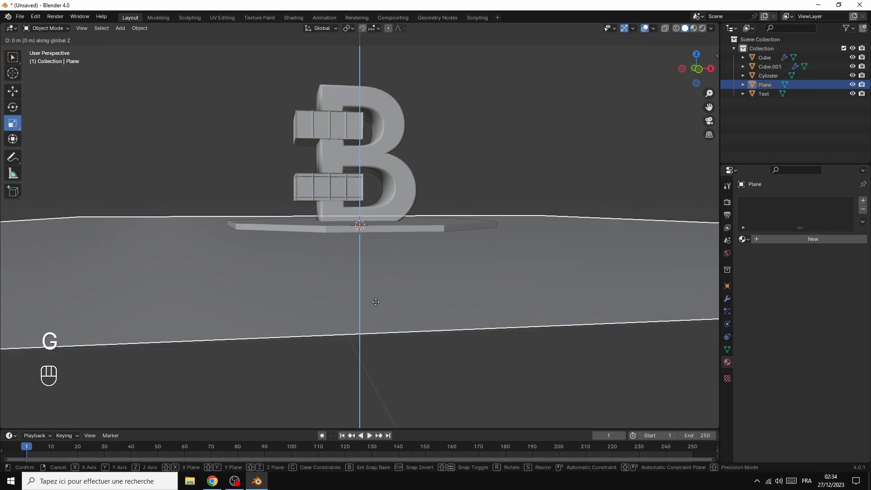
{"action": "left_click", "coordinate": [379, 313]}
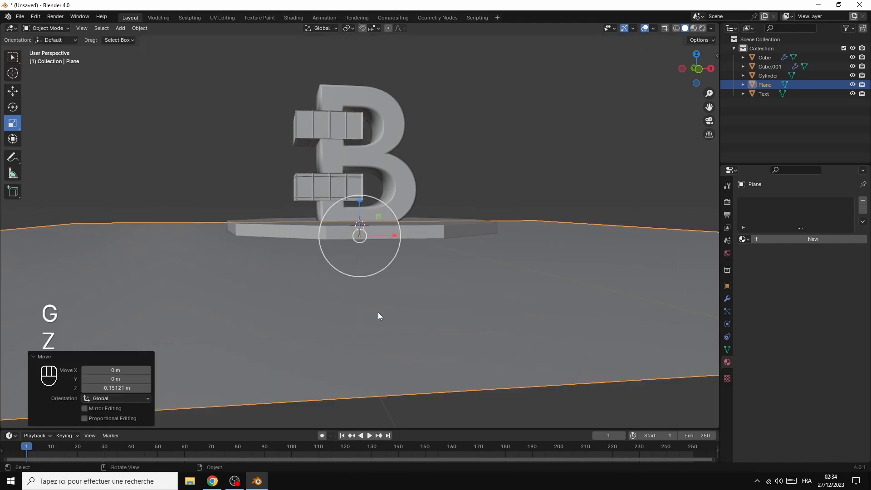
Step: Move the platform cylinder down along Z by about 0.11 m so it sits under the letter B
{"action": "left_click", "coordinate": [422, 230]}
{"action": "key", "text": "g"}
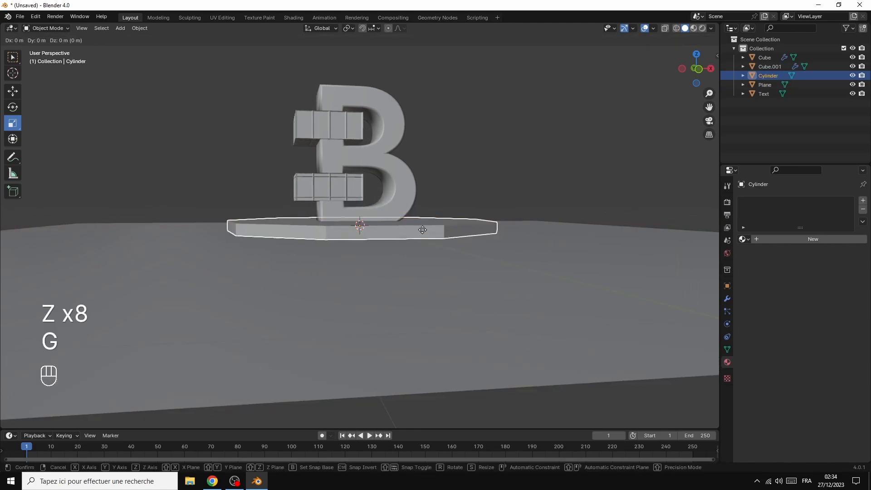
{"action": "key", "text": "z"}
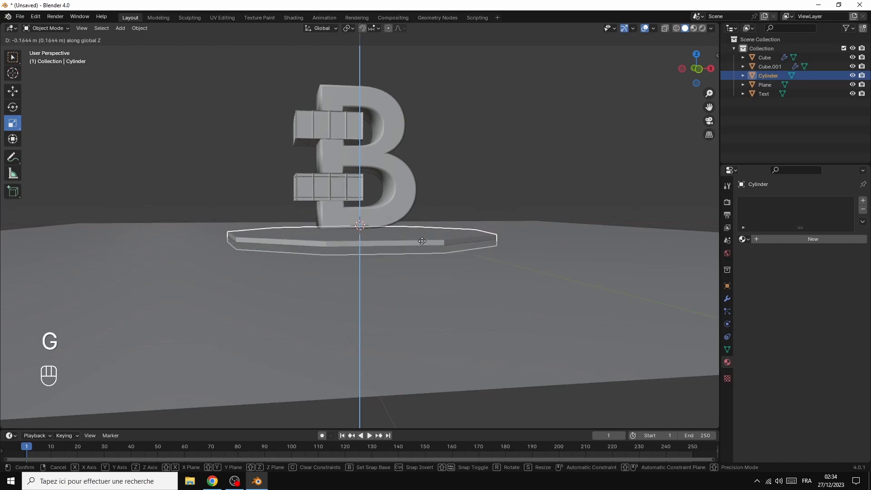
{"action": "left_click", "coordinate": [421, 238]}
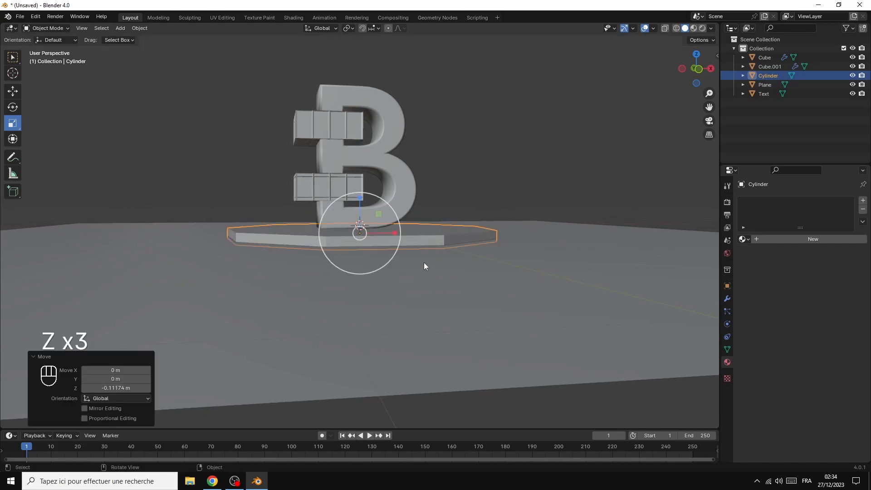
Step: Lower the ground plane by about a further 0.09 m along Z to the platform's underside
{"action": "mouse_move", "coordinate": [711, 71]}
{"action": "left_mouse_down"}
{"action": "mouse_move", "coordinate": [711, 58]}
{"action": "mouse_move", "coordinate": [711, 68]}
{"action": "left_mouse_up"}
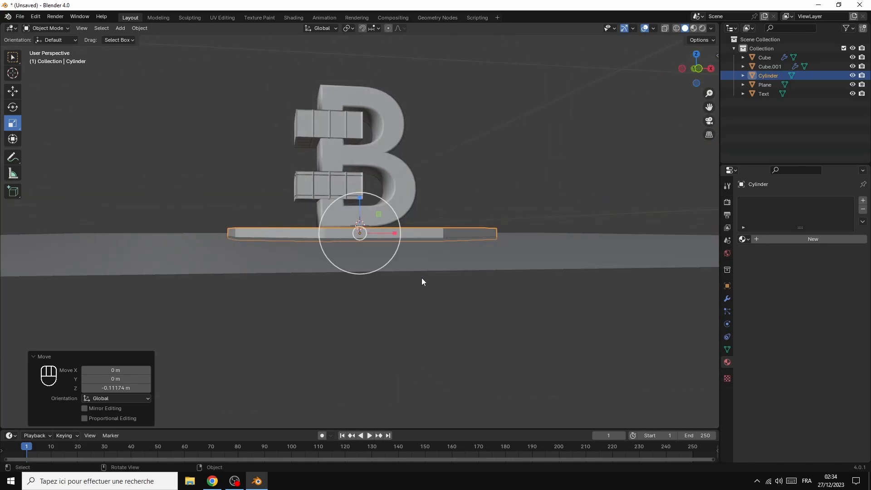
{"action": "left_click", "coordinate": [431, 267]}
{"action": "key", "text": "g"}
{"action": "key", "text": "z"}
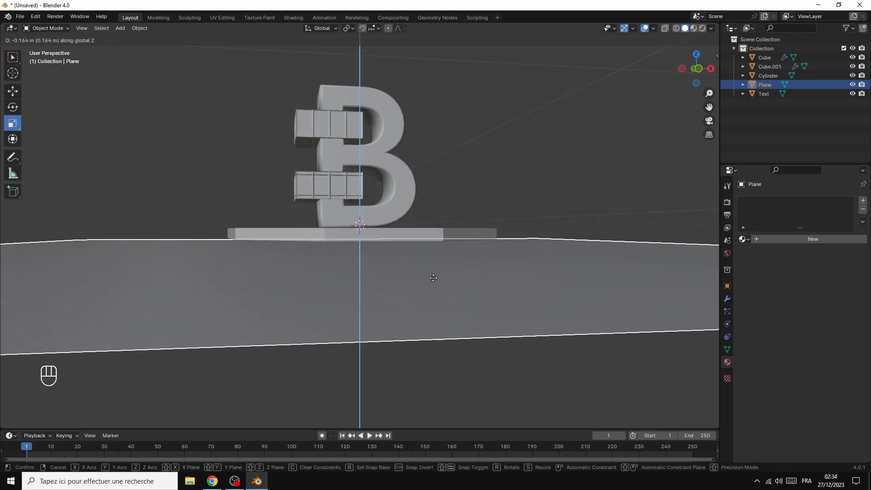
{"action": "key", "text": "z"}
{"action": "key", "text": "z"}
{"action": "key", "text": "z"}
{"action": "left_click", "coordinate": [434, 272]}
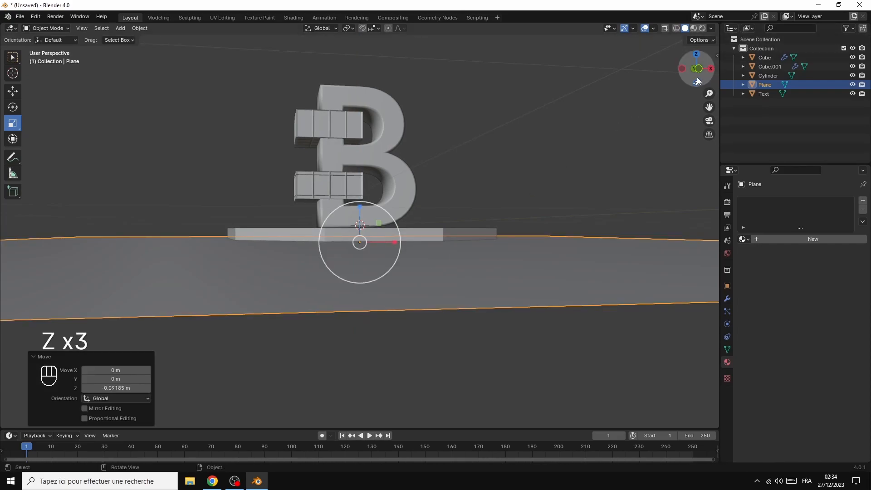
Step: Scale the upper block along the Y axis by about 1.57 so it extends beyond the letter B
{"action": "left_click_drag", "start_coordinate": [711, 71], "coordinate": [709, 106]}
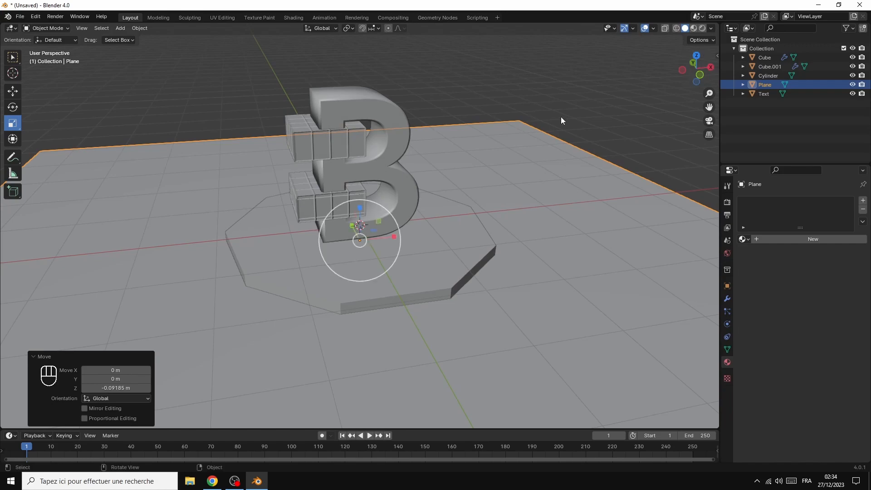
{"action": "left_click", "coordinate": [305, 134]}
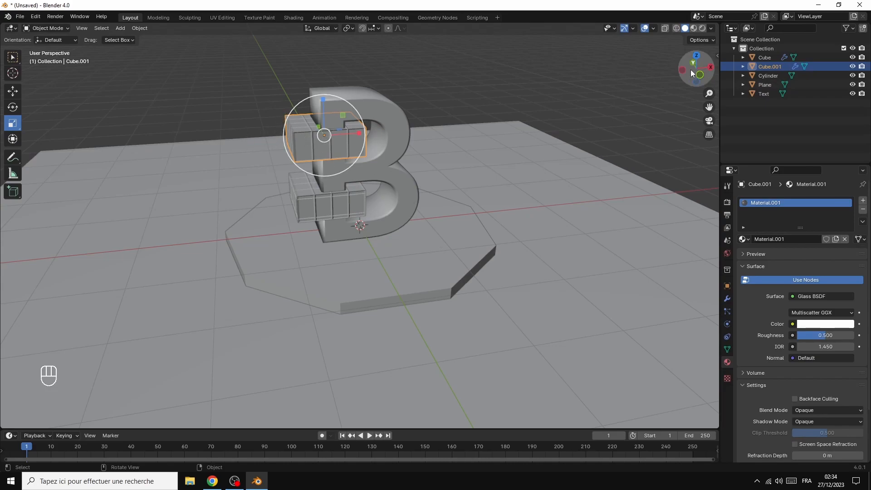
{"action": "left_click_drag", "start_coordinate": [691, 69], "coordinate": [665, 73]}
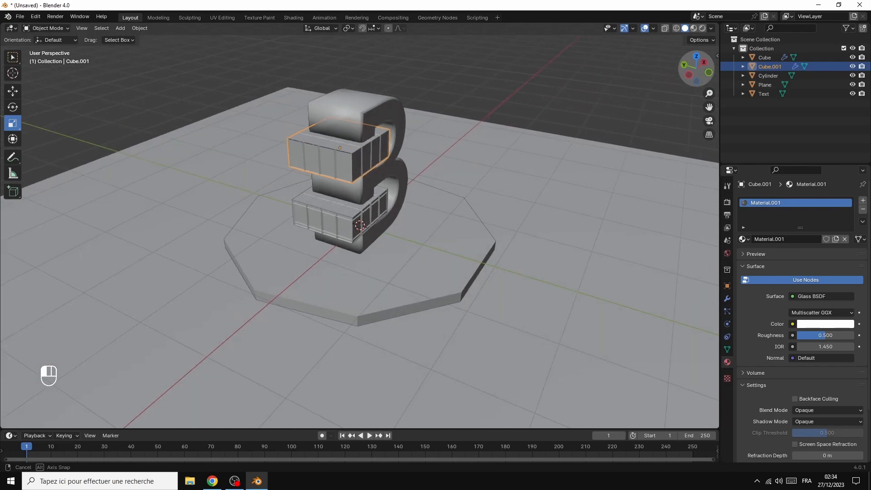
{"action": "key", "text": "s"}
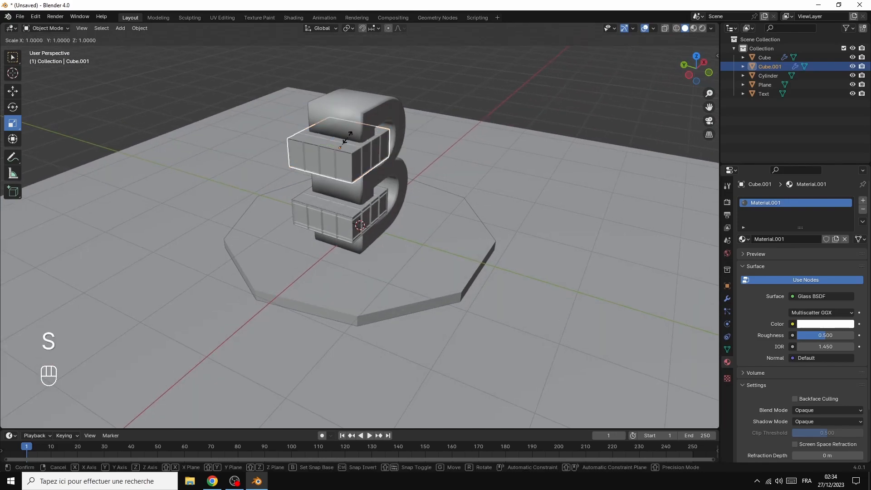
{"action": "key", "text": "y"}
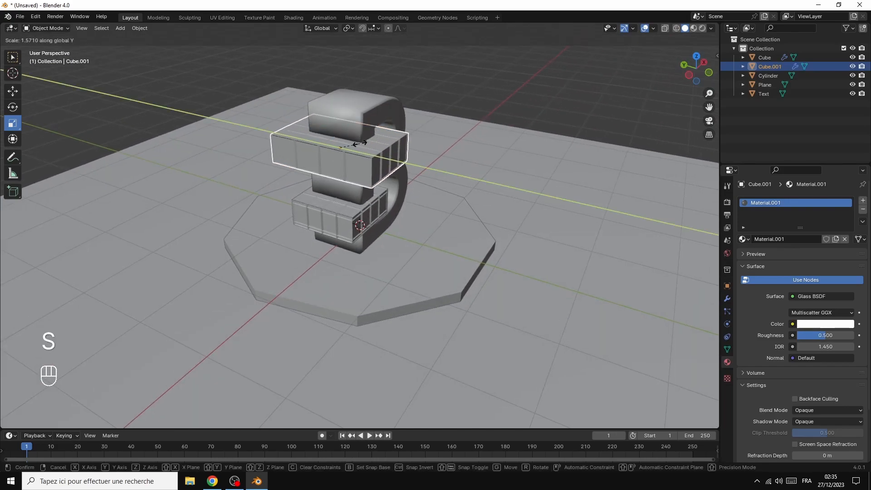
{"action": "key", "text": "y"}
{"action": "key", "text": "y"}
{"action": "key", "text": "y"}
{"action": "left_click", "coordinate": [360, 144]}
{"action": "key", "text": "y"}
{"action": "key", "text": "y"}
{"action": "key", "text": "y"}
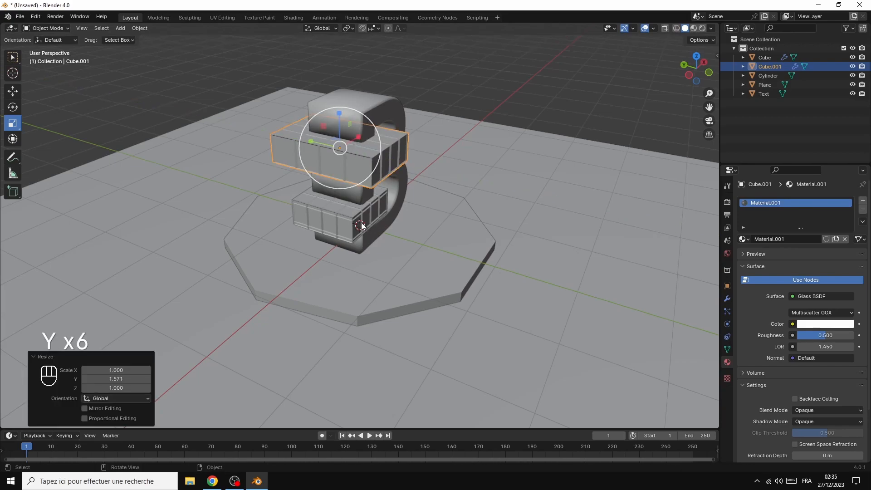
Step: Scale the lower block along the Y axis by about 1.56
{"action": "left_click", "coordinate": [338, 217]}
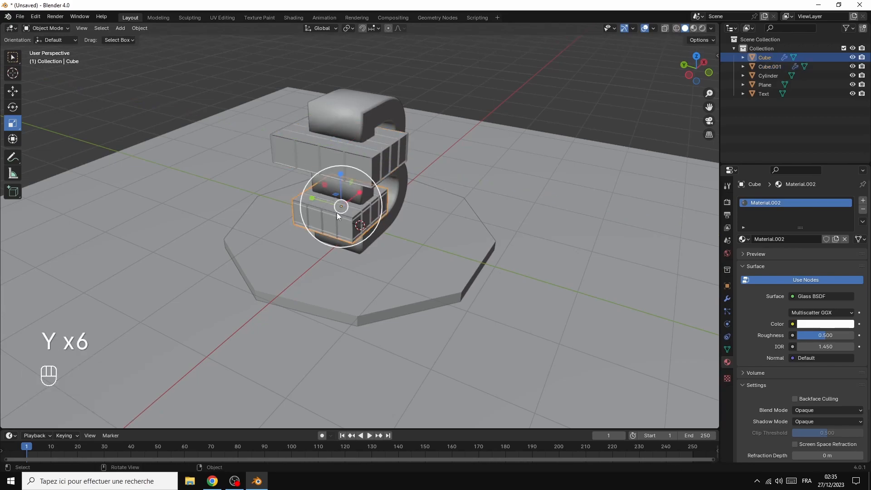
{"action": "key", "text": "s"}
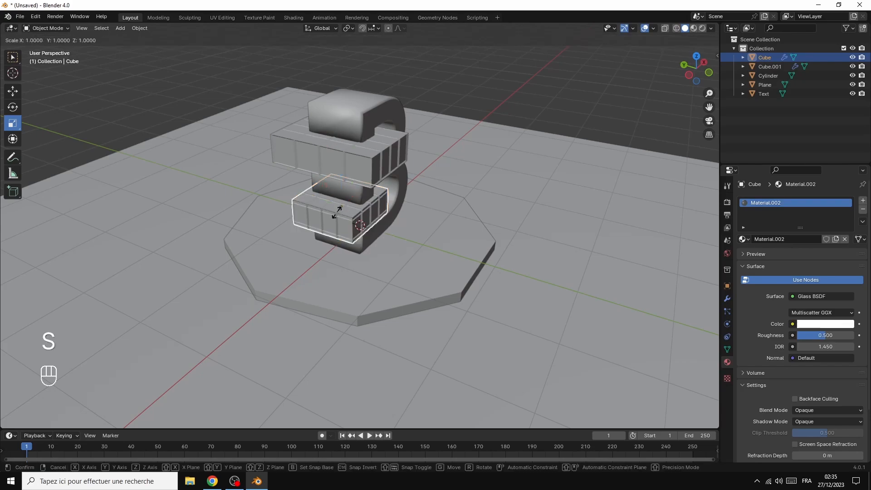
{"action": "key", "text": "y"}
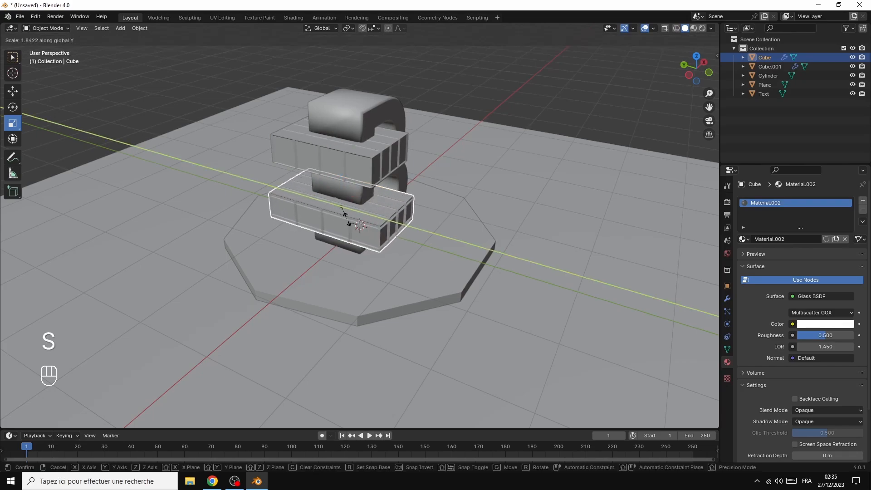
{"action": "left_click", "coordinate": [344, 217]}
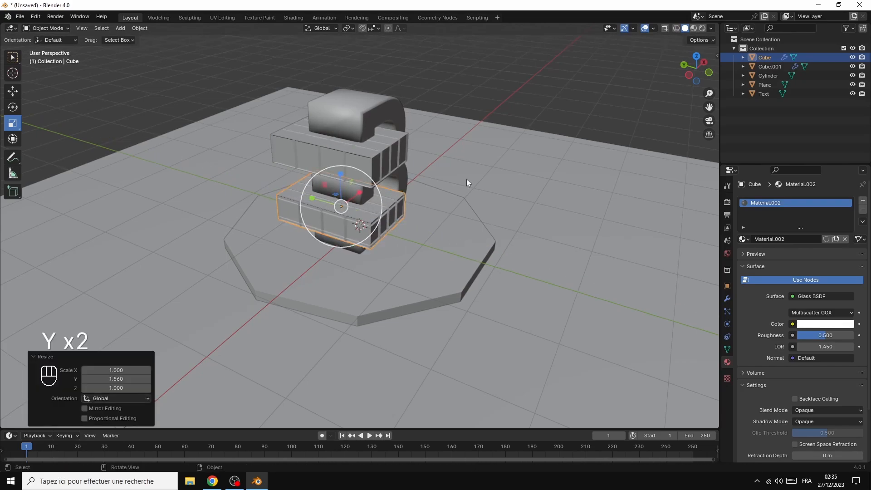
Step: Set the Z rotation of the upper block to -12° and of the lower block to 9°
{"action": "left_click", "coordinate": [319, 136]}
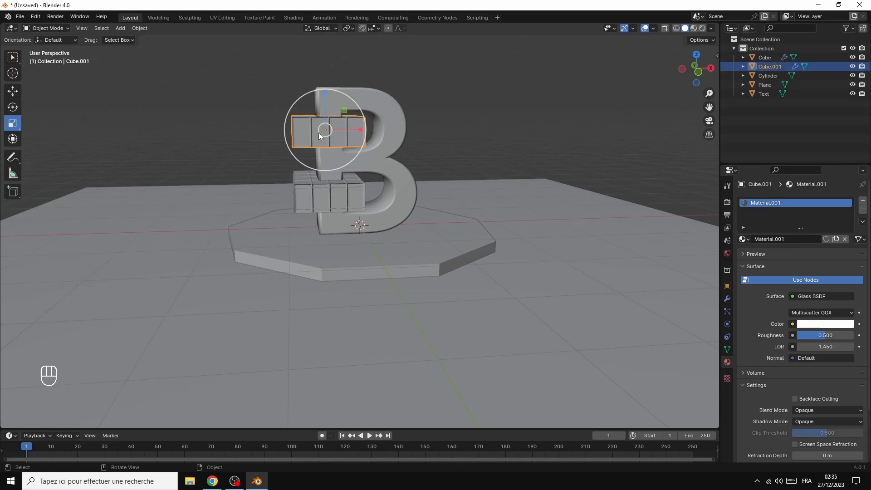
{"action": "left_click", "coordinate": [728, 286]}
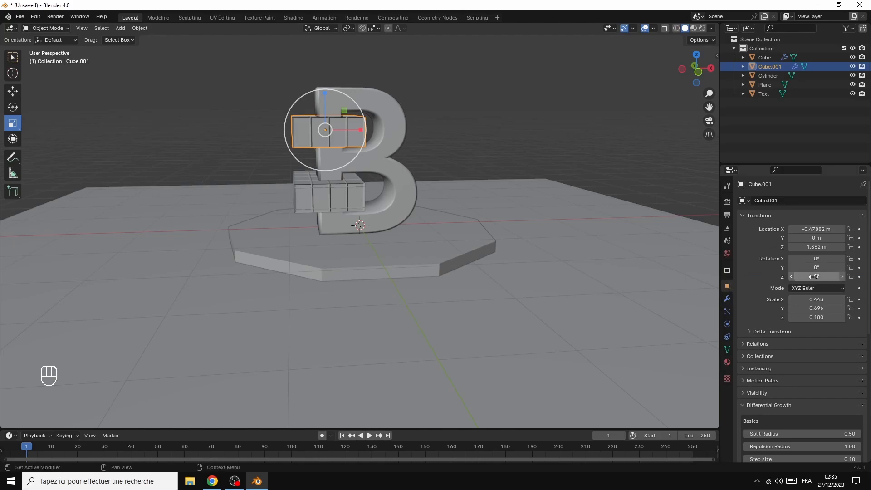
{"action": "left_click_drag", "start_coordinate": [811, 278], "coordinate": [800, 279]}
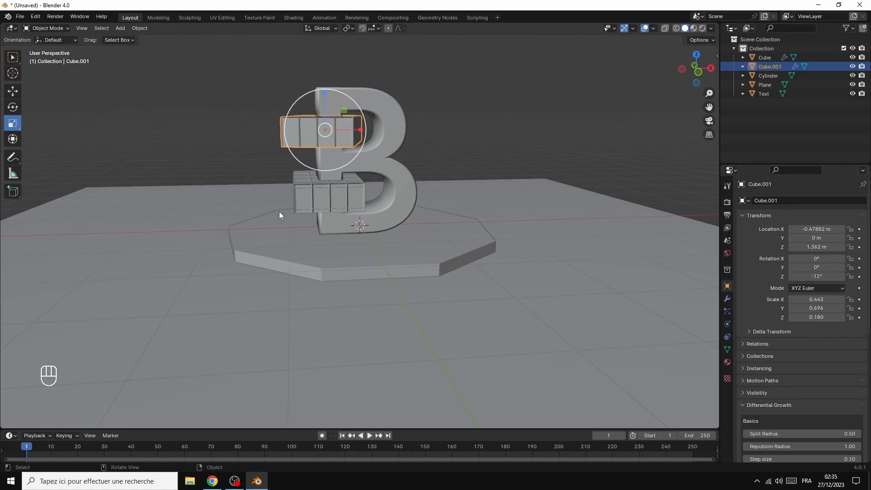
{"action": "left_click", "coordinate": [310, 189]}
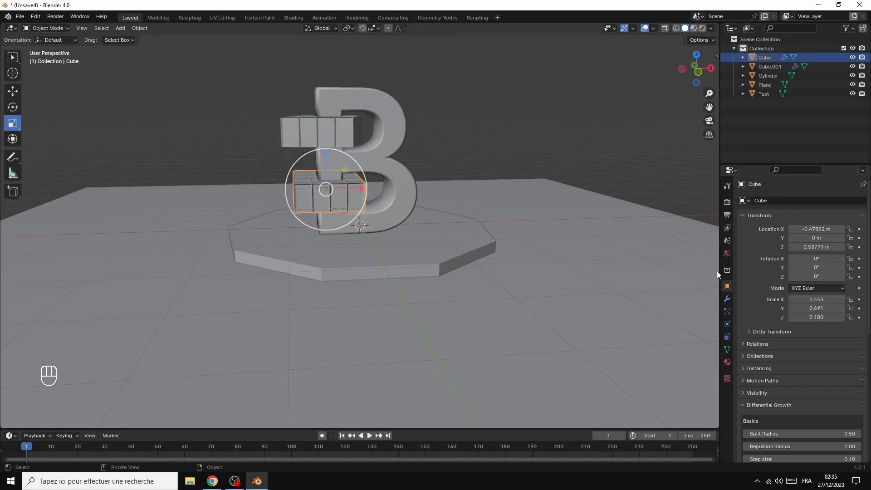
{"action": "left_click_drag", "start_coordinate": [814, 279], "coordinate": [833, 278]}
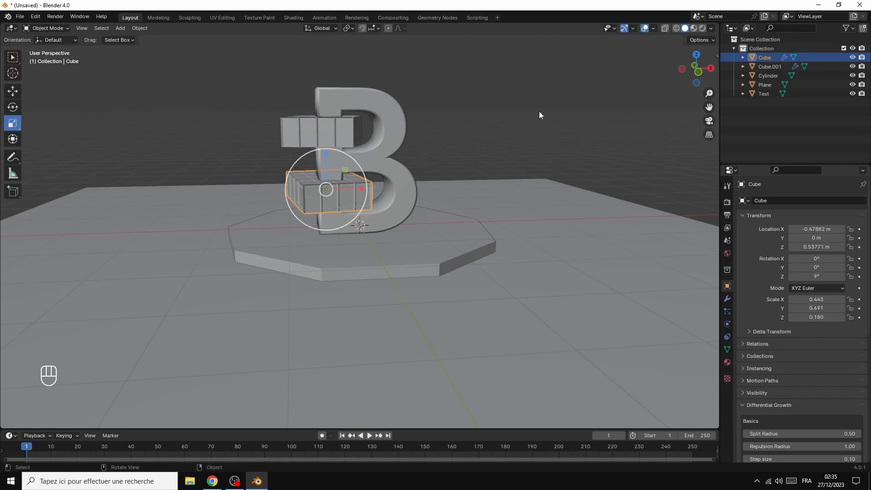
Step: Assign a Nishita Sky Texture to the world background colour and set its strength to 0.2
{"action": "left_click_drag", "start_coordinate": [696, 69], "coordinate": [685, 88]}
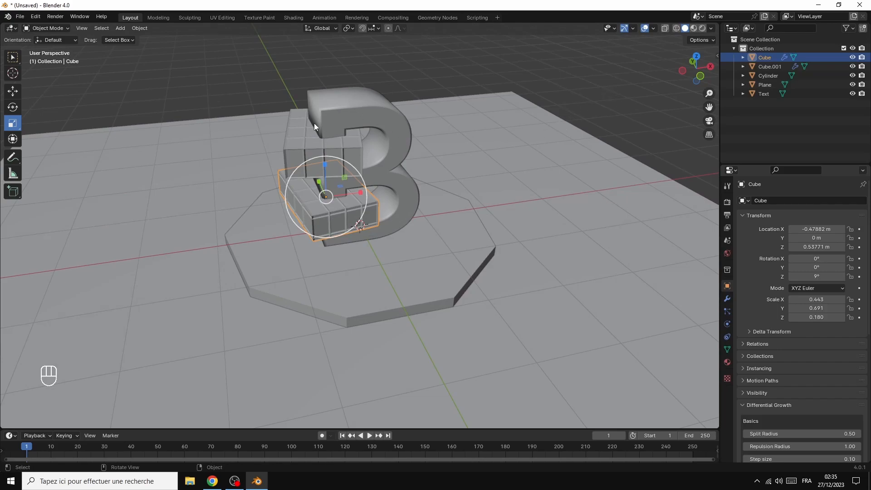
{"action": "left_click", "coordinate": [727, 252]}
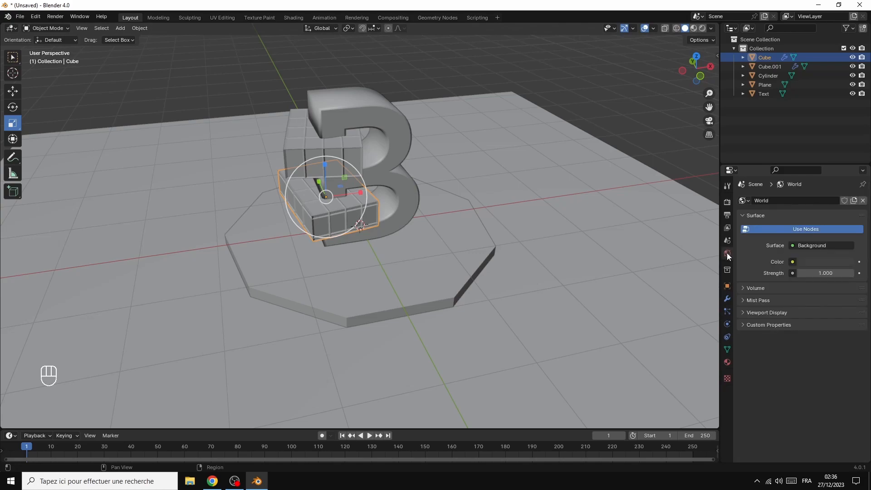
{"action": "left_click", "coordinate": [794, 262]}
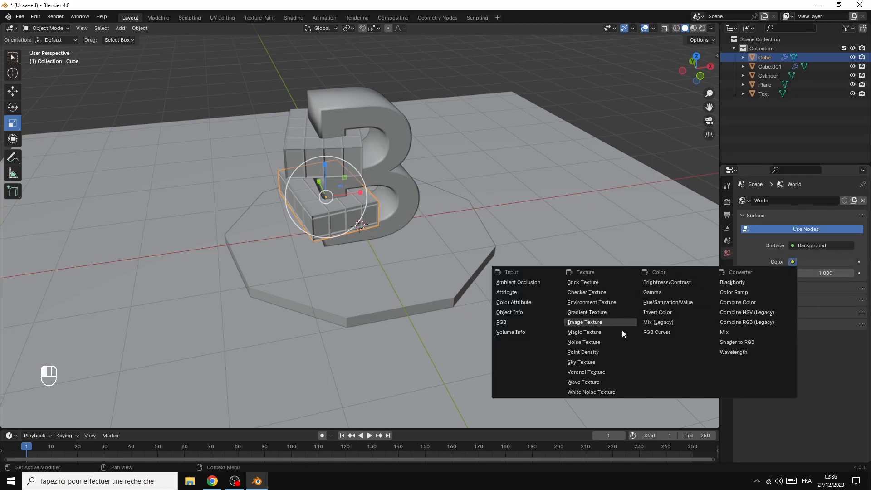
{"action": "left_click", "coordinate": [571, 362]}
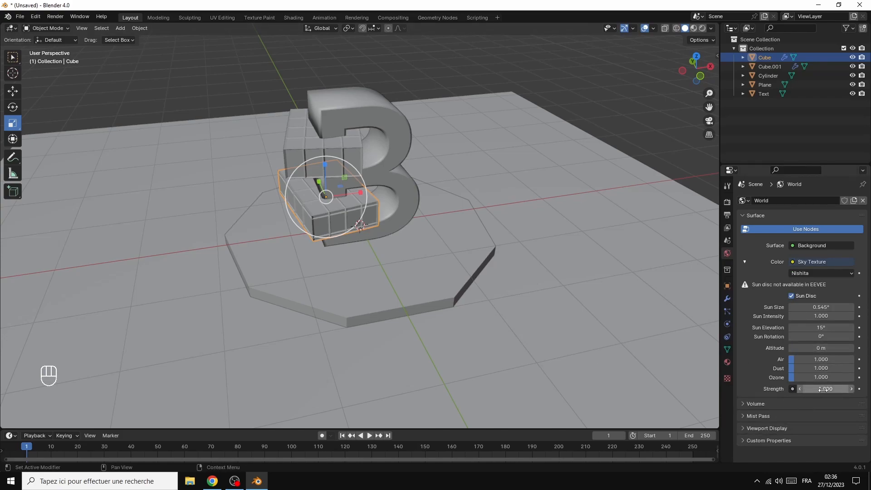
{"action": "left_click_drag", "start_coordinate": [823, 389], "coordinate": [798, 388]}
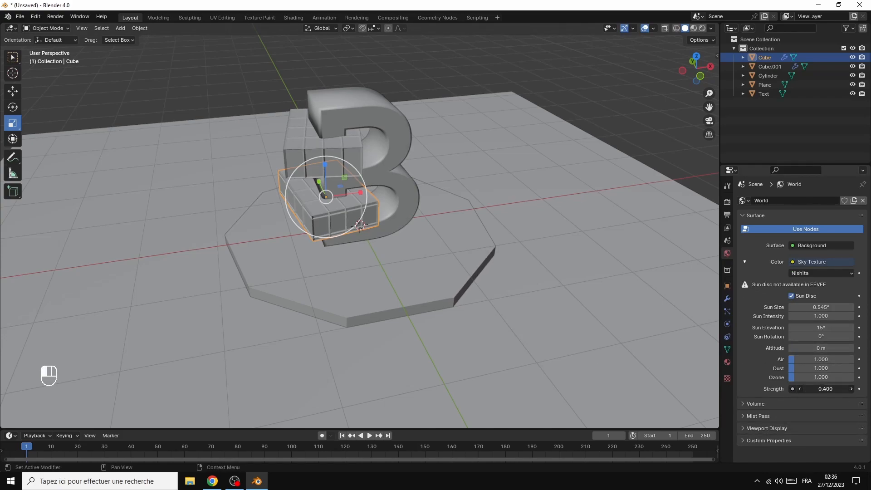
Step: Set the sky's sun rotation to 120° and its sun elevation to 10°
{"action": "left_click", "coordinate": [820, 336]}
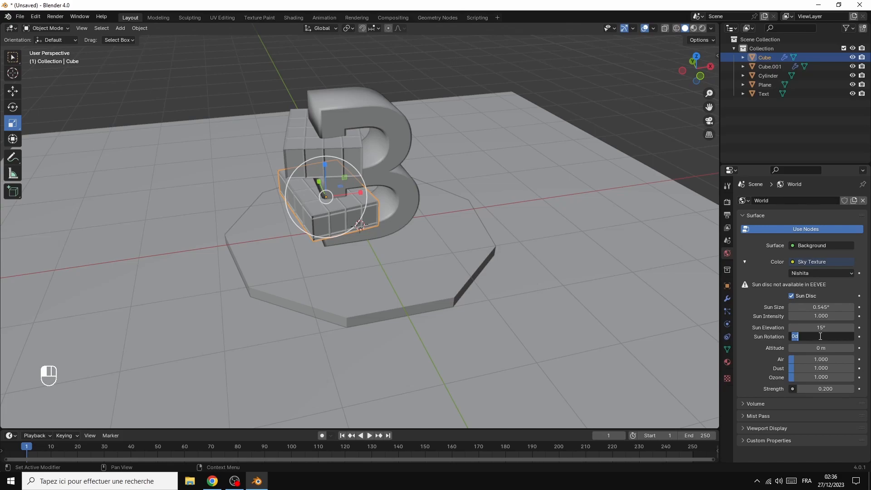
{"action": "type", "text": "120"}
{"action": "left_click", "coordinate": [825, 328]}
{"action": "type", "text": "10"}
{"action": "key", "text": "Return"}
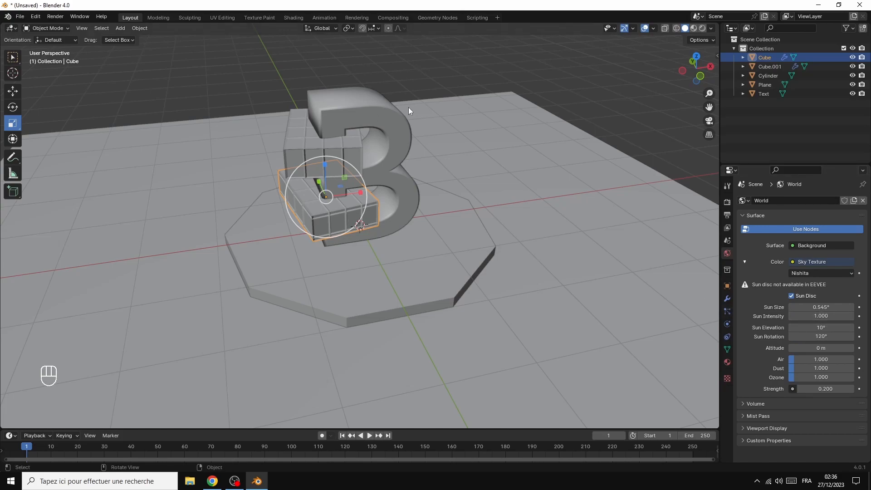
Step: Add a camera and align it to the current view of the letter B
{"action": "left_click", "coordinate": [120, 28]}
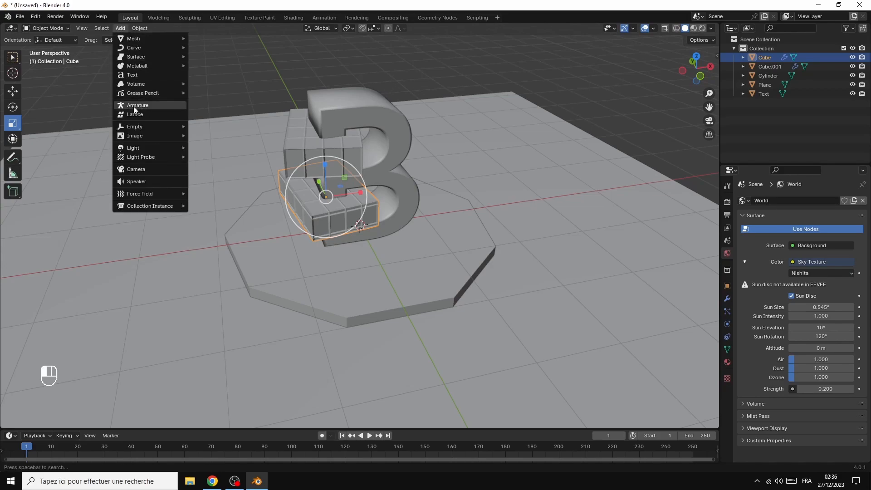
{"action": "left_click", "coordinate": [136, 169]}
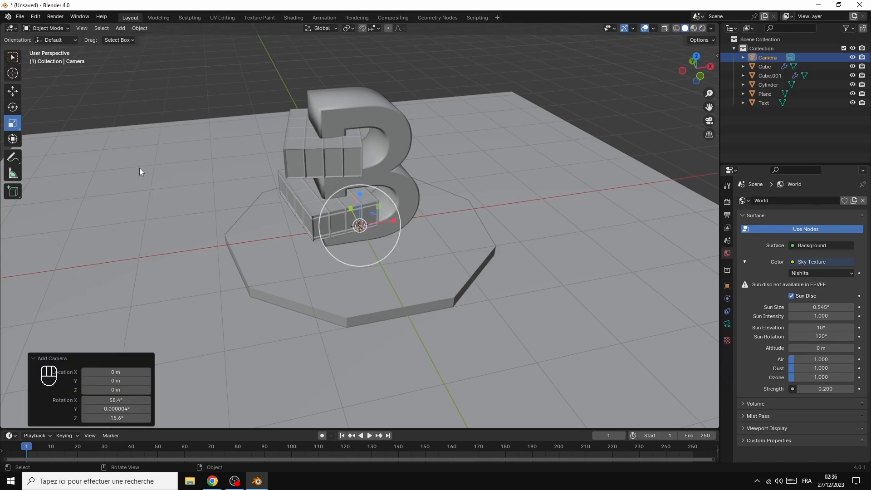
{"action": "left_click", "coordinate": [141, 93]}
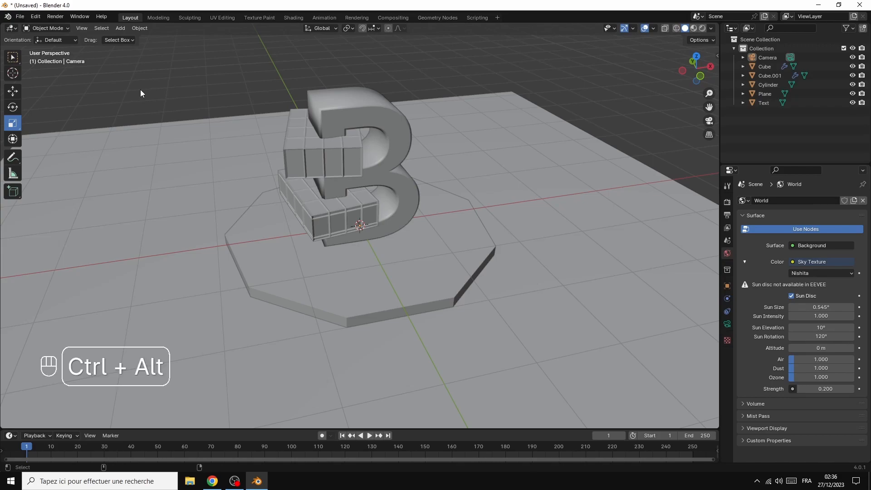
{"action": "key", "text": "ctrl+alt+KP_0"}
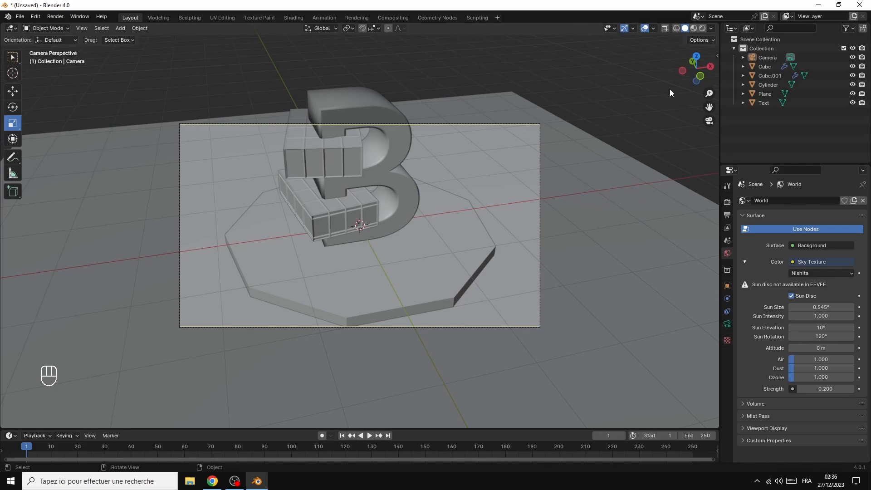
Step: Lock the camera to the view and reframe it farther back so the whole letter and platform fit inside
{"action": "key", "text": "n"}
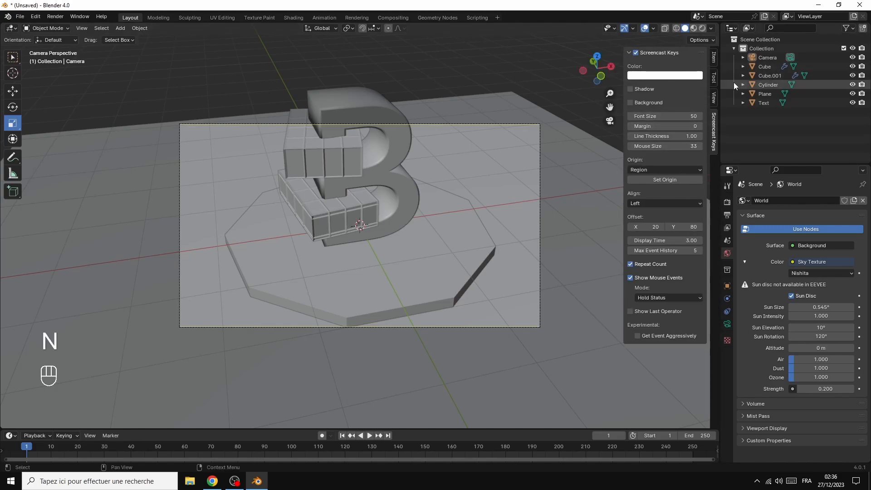
{"action": "left_click", "coordinate": [715, 99]}
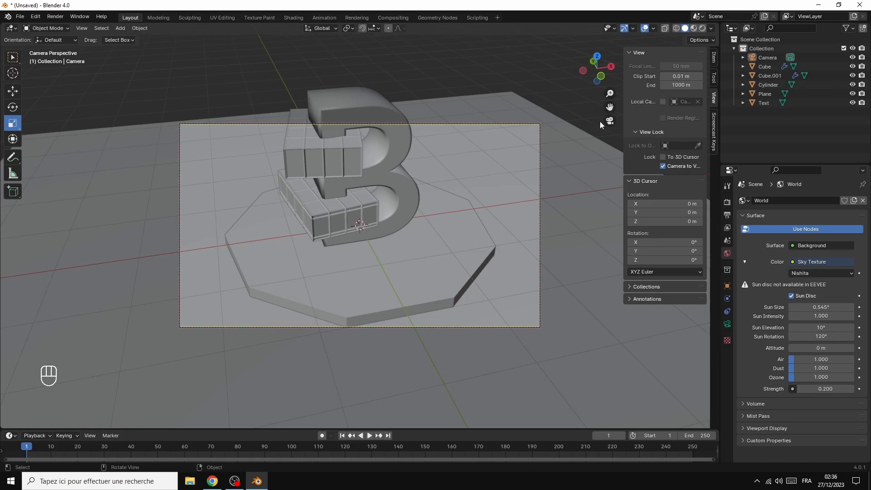
{"action": "key", "text": "n"}
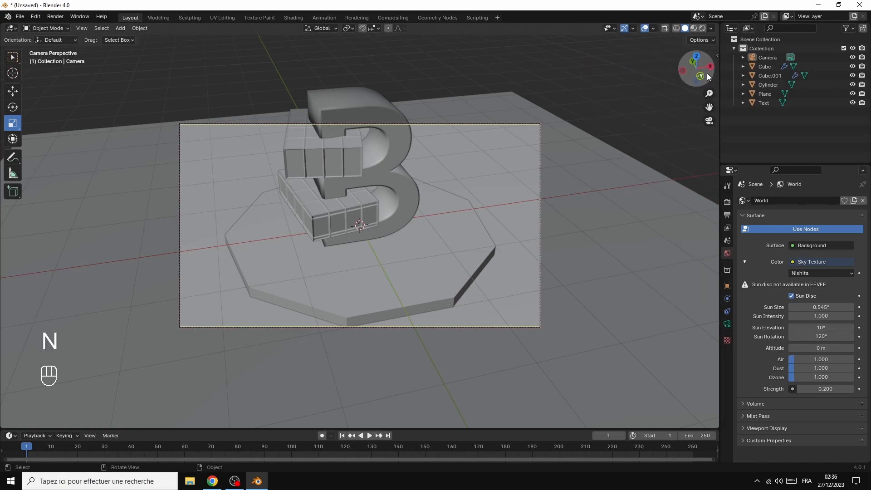
{"action": "left_click_drag", "start_coordinate": [712, 70], "coordinate": [702, 73]}
{"action": "scroll", "coordinate": [660, 100], "scroll_direction": "down", "scroll_amount": 2}
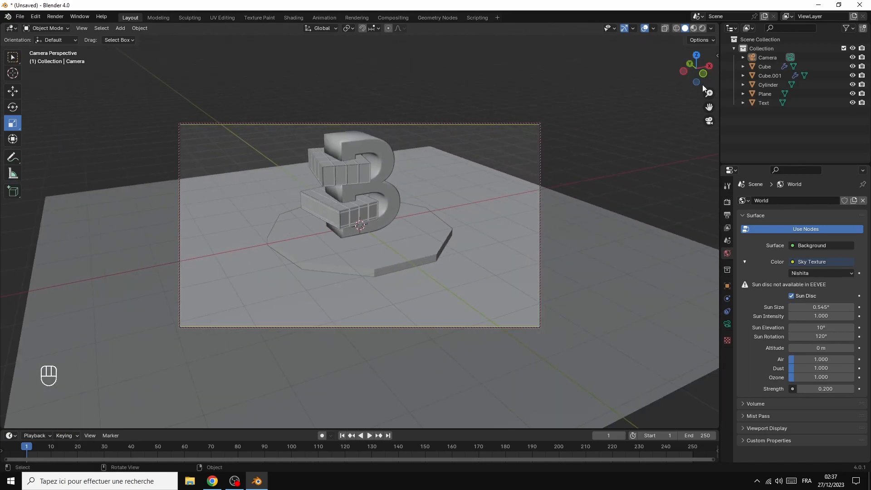
{"action": "left_click_drag", "start_coordinate": [710, 93], "coordinate": [685, 75]}
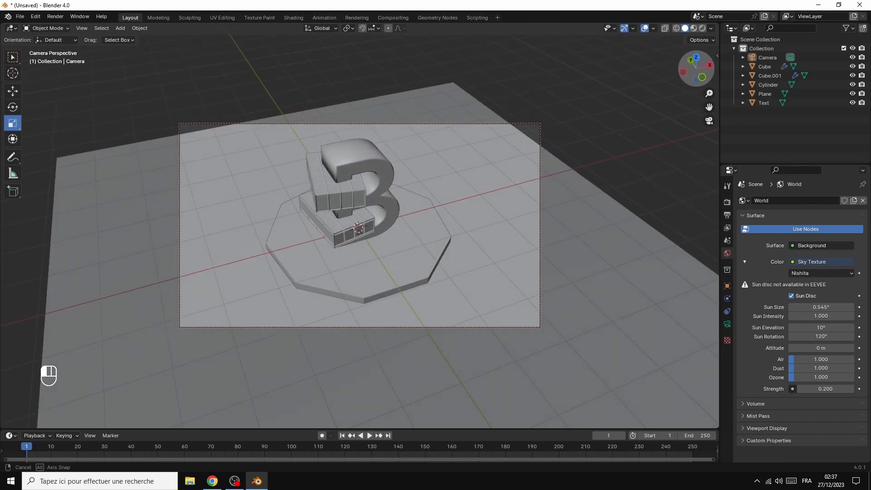
Step: Scale the ground plane up uniformly by about 1.71 so it extends well beyond the camera frame
{"action": "left_click", "coordinate": [577, 189]}
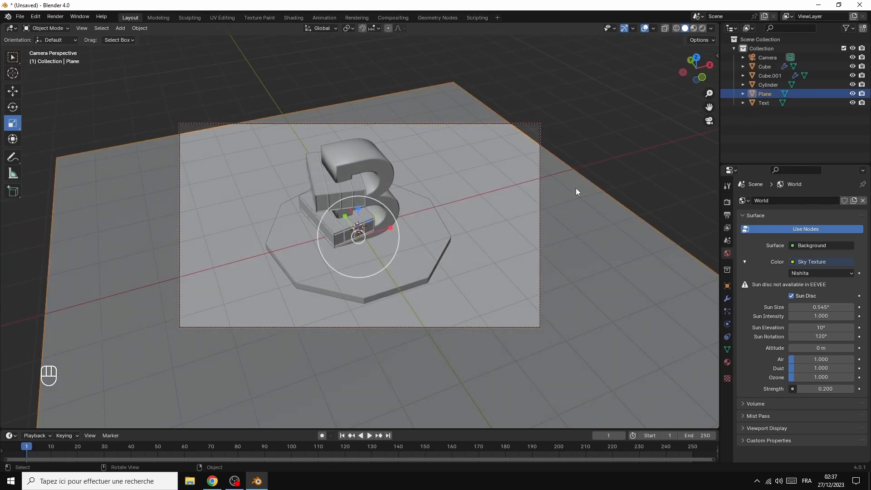
{"action": "key", "text": "s"}
{"action": "key", "text": "s"}
{"action": "key", "text": "s"}
{"action": "left_click", "coordinate": [7, 126]}
{"action": "key", "text": "s"}
{"action": "key", "text": "s"}
{"action": "key", "text": "s"}
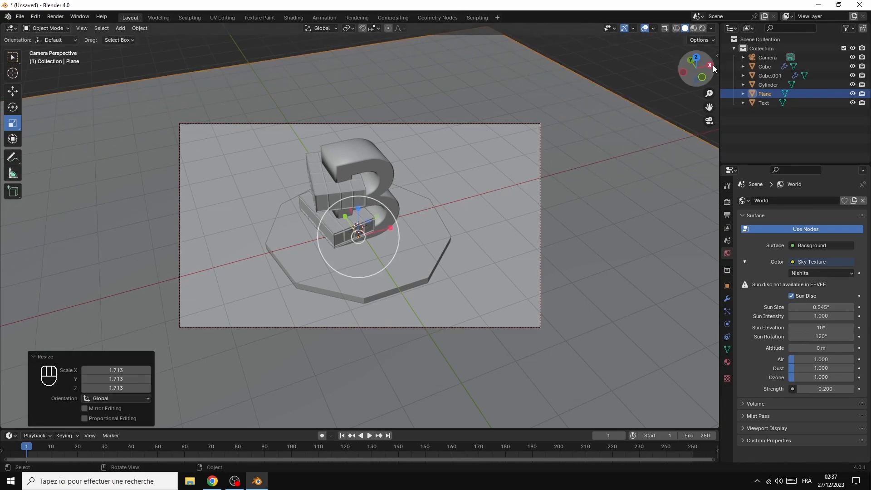
Step: Display the scene in rendered shading and set the render engine to Cycles with GPU Compute as the device
{"action": "left_click_drag", "start_coordinate": [714, 69], "coordinate": [710, 81]}
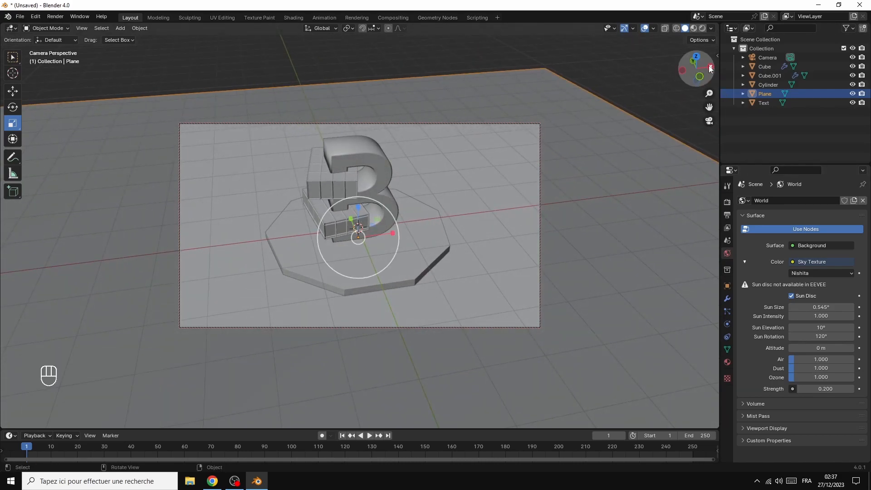
{"action": "left_click_drag", "start_coordinate": [712, 68], "coordinate": [720, 83]}
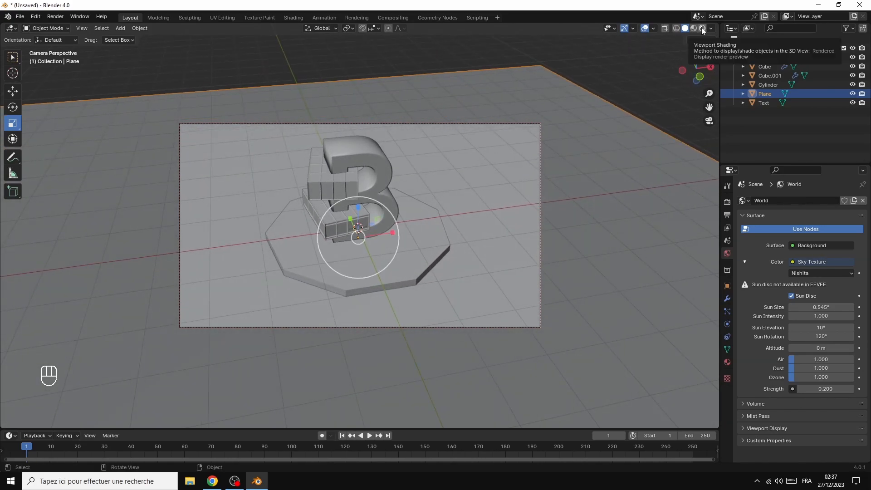
{"action": "left_click", "coordinate": [703, 29]}
{"action": "left_click", "coordinate": [727, 202]}
{"action": "left_click", "coordinate": [797, 201]}
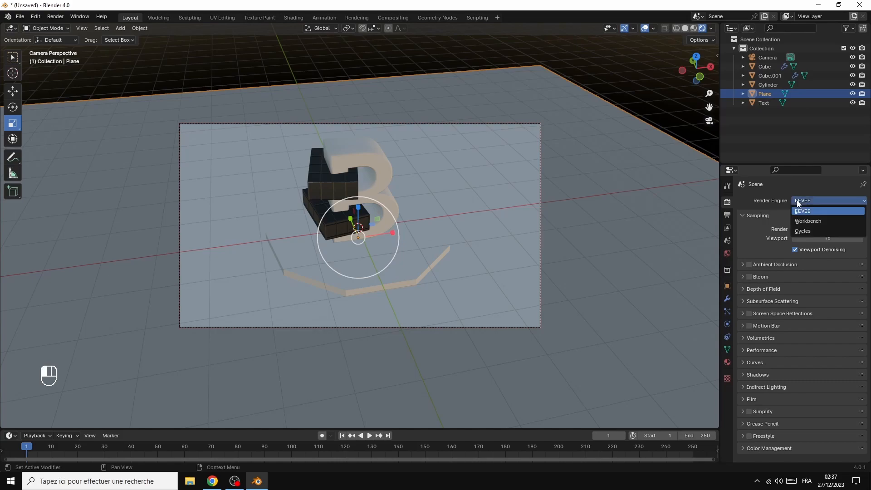
{"action": "left_click", "coordinate": [802, 230]}
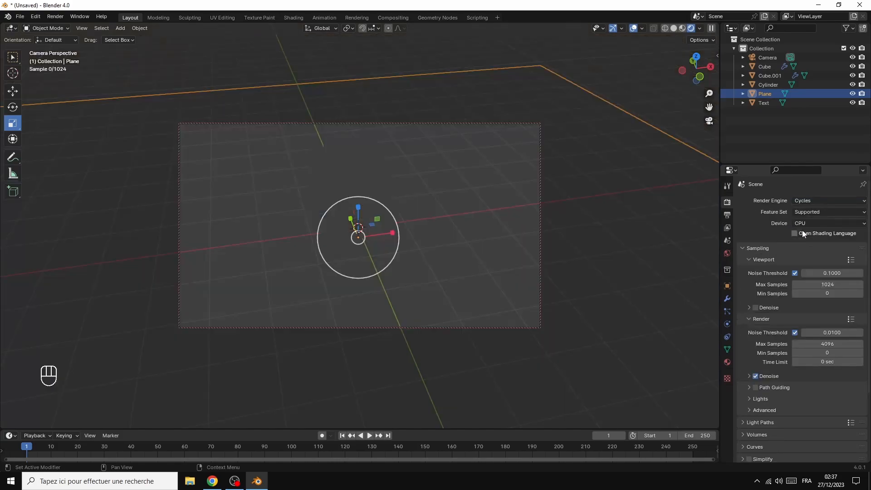
{"action": "left_click", "coordinate": [807, 223]}
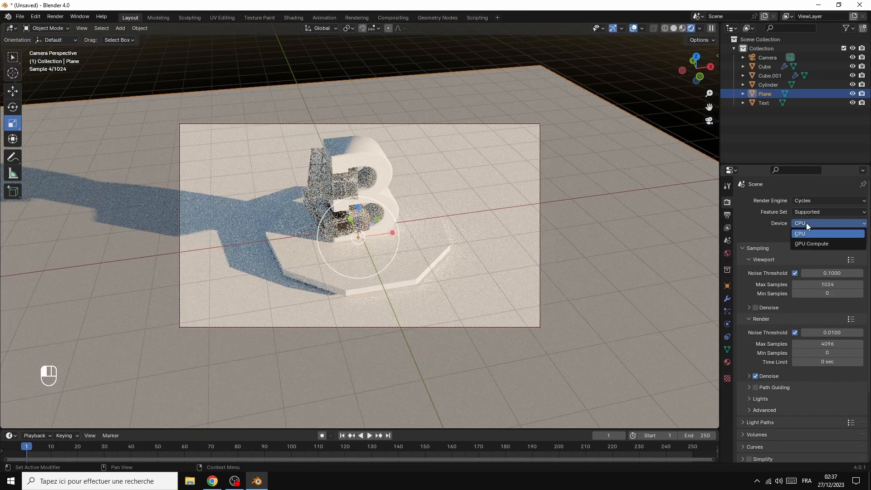
{"action": "left_click", "coordinate": [808, 244]}
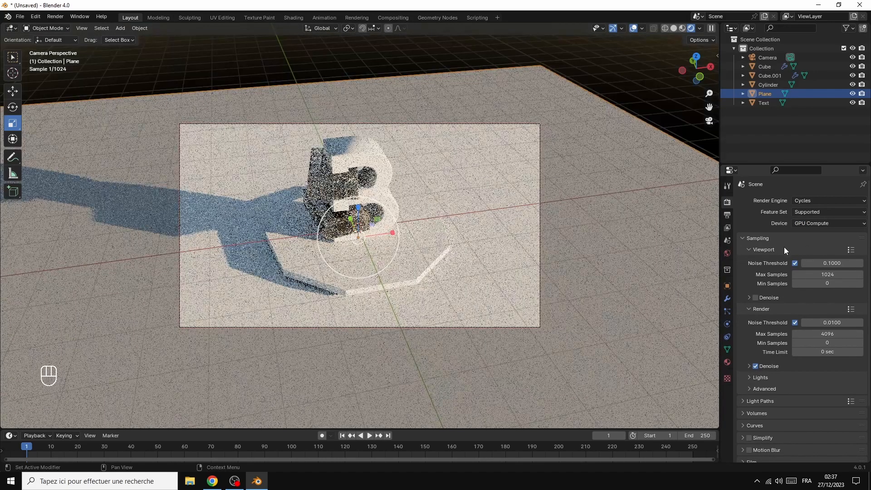
Step: Limit the Cycles viewport sampling to a maximum of 30 samples
{"action": "left_click", "coordinate": [828, 274]}
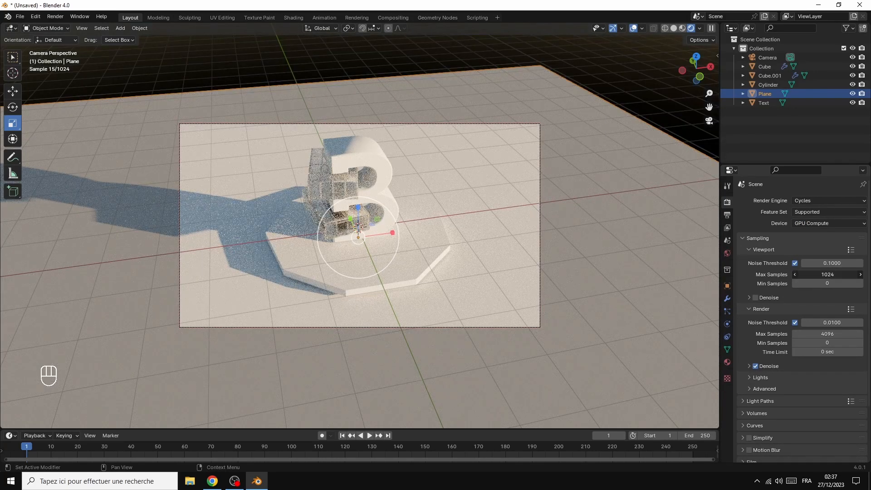
{"action": "type", "text": "30"}
{"action": "key", "text": "Return"}
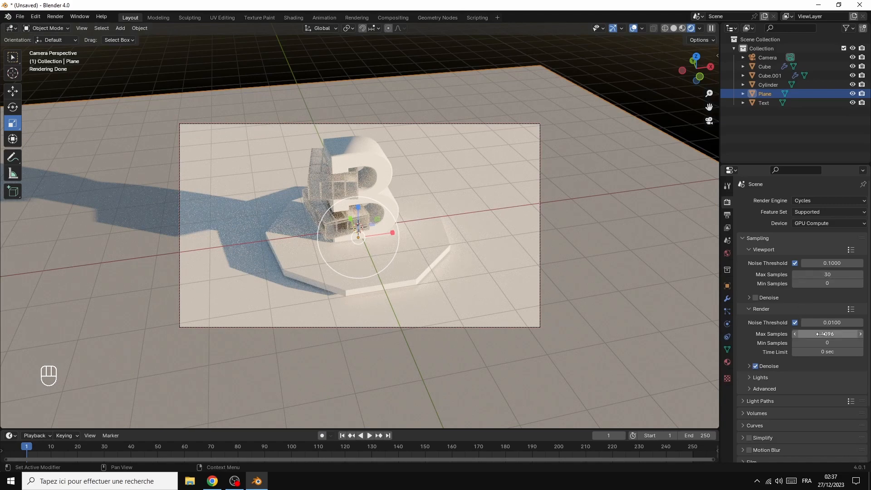
Step: Set the final render's noise threshold to 0.1 and its maximum samples to 1000
{"action": "left_click", "coordinate": [830, 323]}
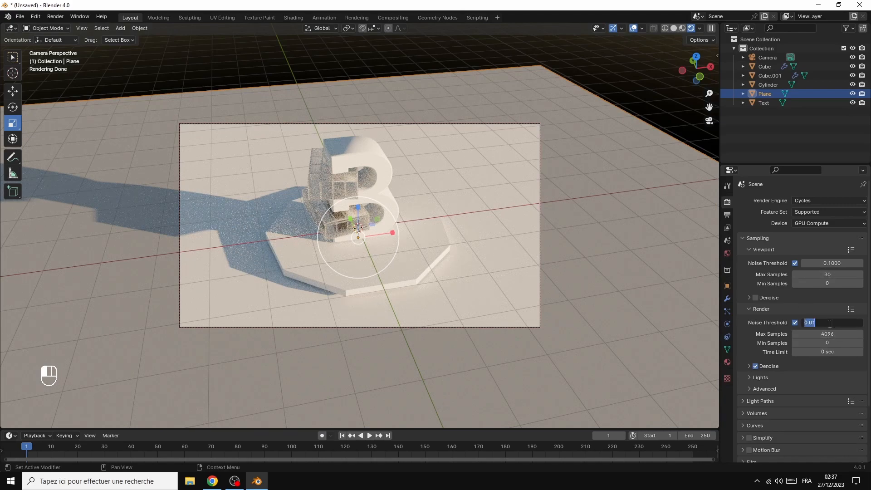
{"action": "type", "text": "0."}
{"action": "key", "text": "Return"}
{"action": "left_click", "coordinate": [830, 335]}
{"action": "type", "text": "1000"}
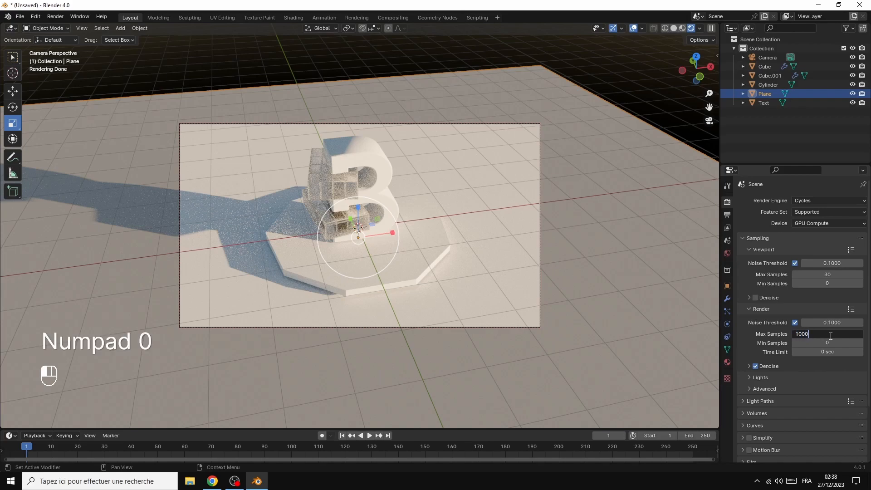
{"action": "key", "text": "Return"}
Step: Set the colour management look to High Contrast
{"action": "scroll", "coordinate": [828, 394], "scroll_direction": "down", "scroll_amount": 3}
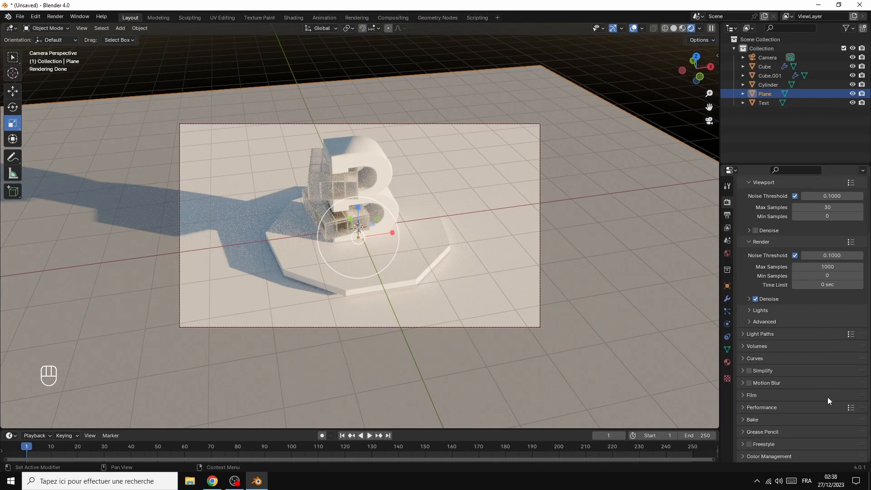
{"action": "left_click", "coordinate": [744, 459]}
{"action": "scroll", "coordinate": [804, 440], "scroll_direction": "down", "scroll_amount": 4}
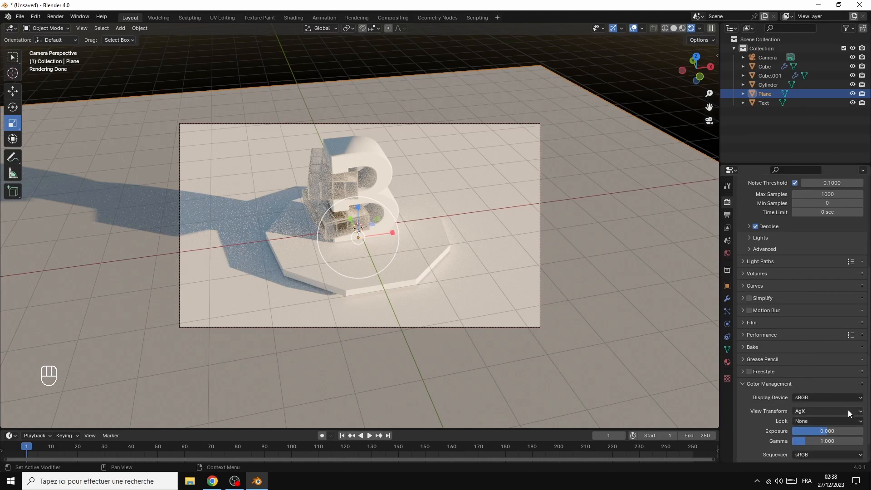
{"action": "left_click", "coordinate": [819, 398]}
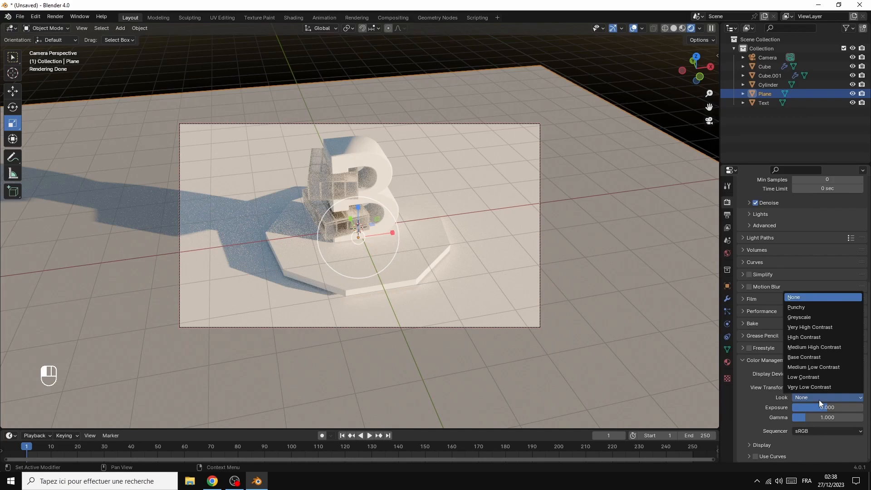
{"action": "left_click", "coordinate": [823, 336]}
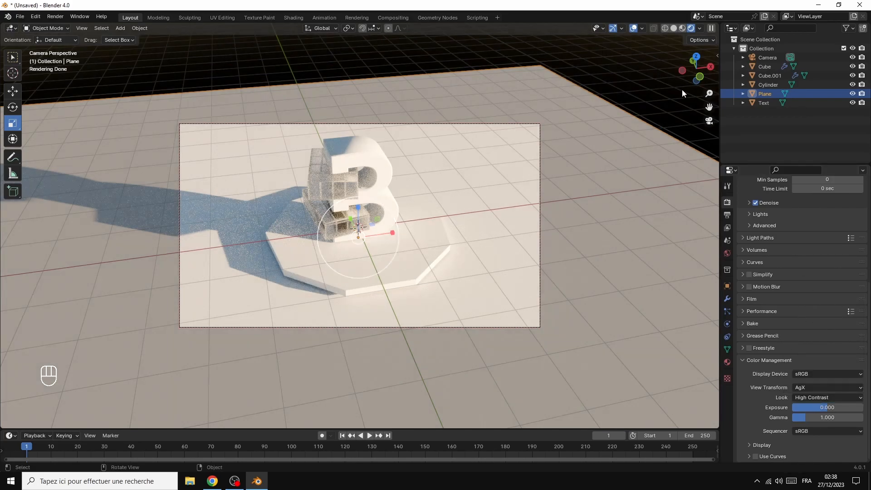
Step: Raise the ground plane about 0.067 m along the Z axis toward the platform
{"action": "left_click_drag", "start_coordinate": [696, 71], "coordinate": [676, 50]}
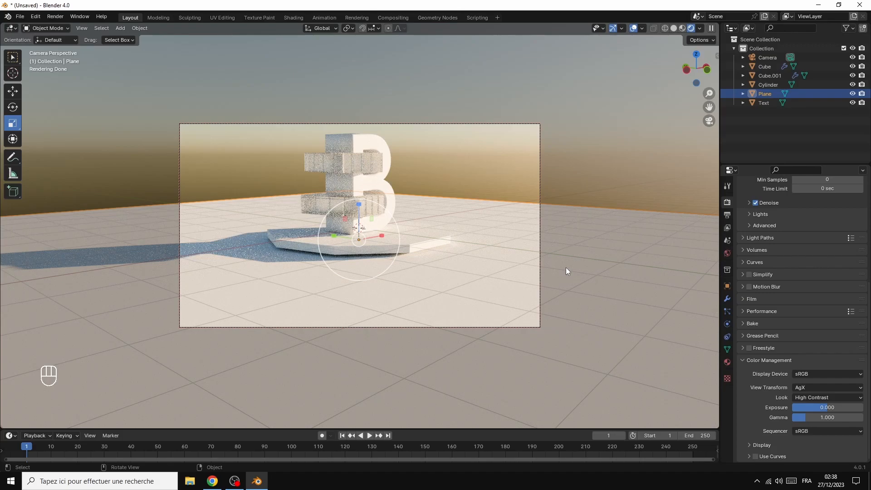
{"action": "key", "text": "g"}
{"action": "key", "text": "z"}
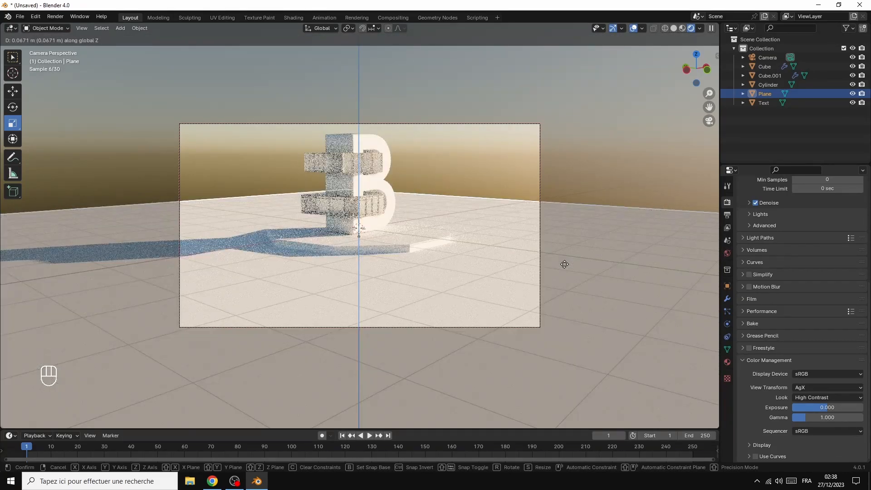
{"action": "left_click", "coordinate": [564, 264]}
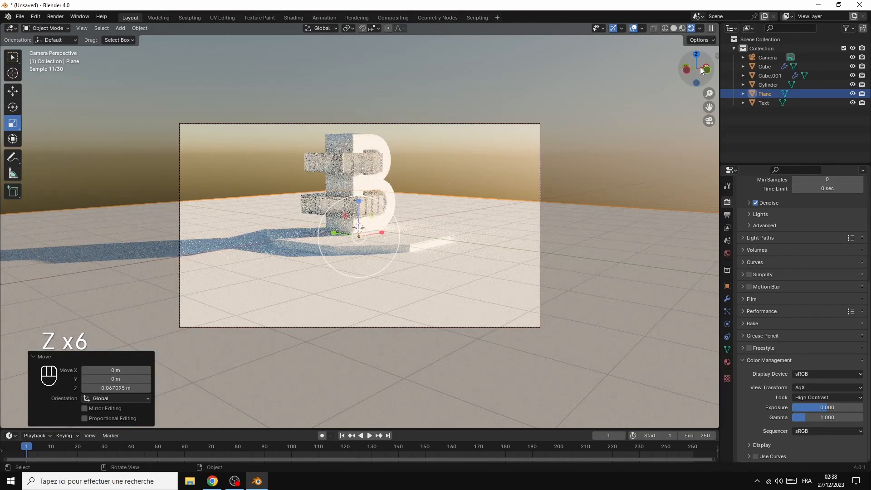
Step: Orbit the locked camera view to a higher angle looking down on the letter B and its platform
{"action": "left_click_drag", "start_coordinate": [685, 73], "coordinate": [689, 93]}
{"action": "left_click_drag", "start_coordinate": [697, 68], "coordinate": [665, 66]}
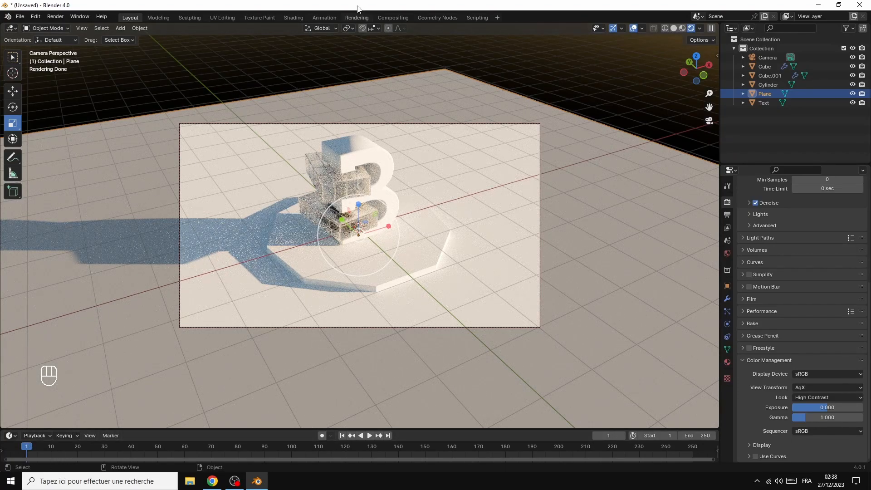
Step: Switch to the Shading workspace, shrink the file browser area and close it to widen the viewport
{"action": "left_click", "coordinate": [291, 18]}
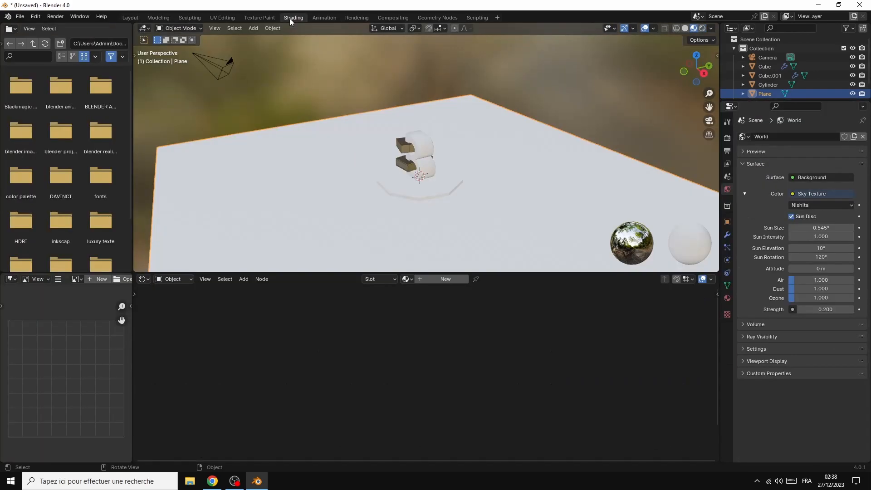
{"action": "left_click_drag", "start_coordinate": [133, 91], "coordinate": [10, 62]}
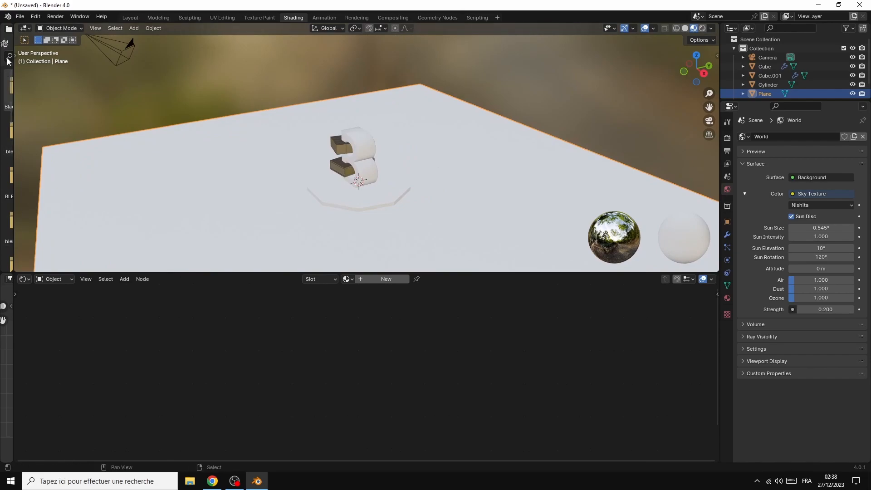
{"action": "right_click", "coordinate": [5, 32]}
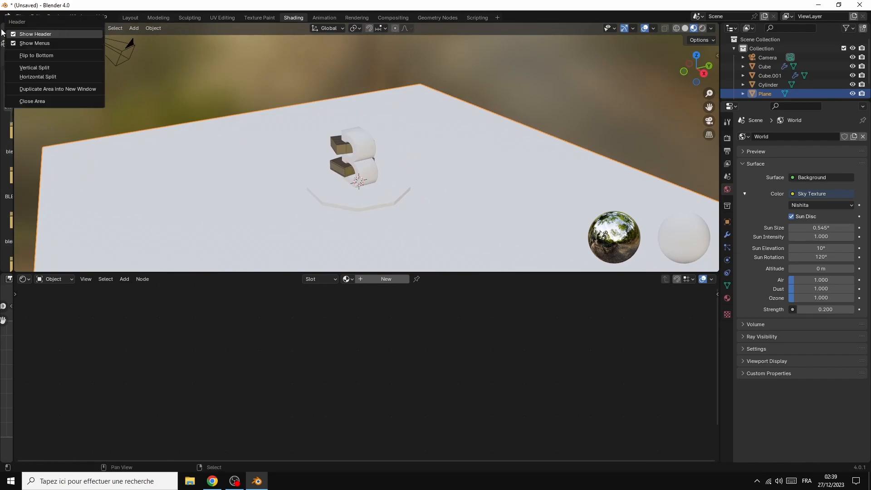
{"action": "left_click", "coordinate": [32, 101]}
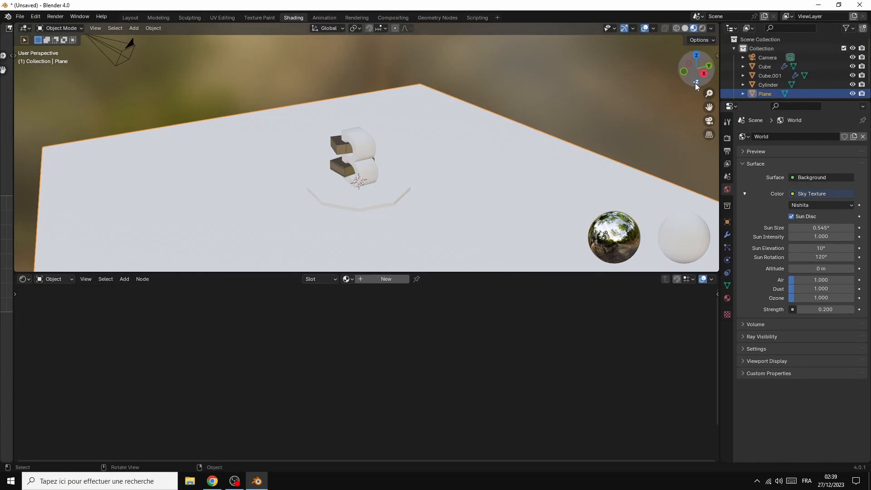
Step: Show the scene through the camera with rendered viewport shading
{"action": "mouse_move", "coordinate": [706, 75]}
{"action": "left_mouse_down"}
{"action": "mouse_move", "coordinate": [685, 77]}
{"action": "mouse_move", "coordinate": [706, 76]}
{"action": "left_mouse_up"}
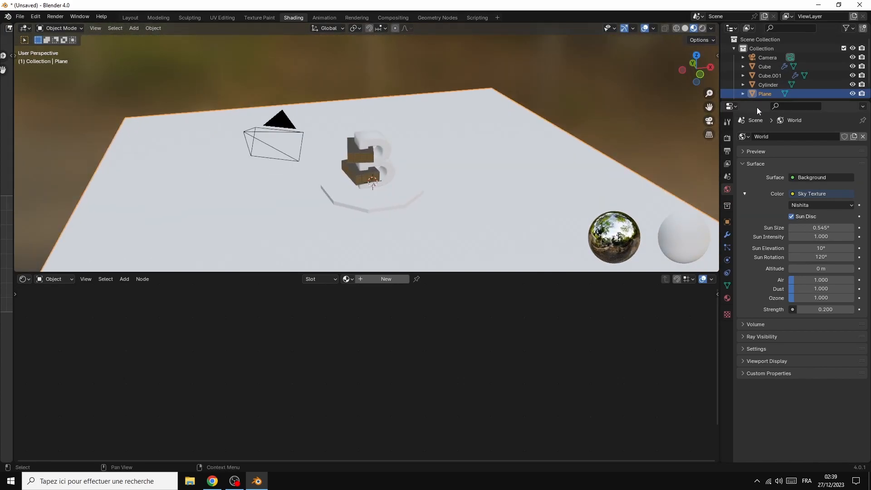
{"action": "left_click", "coordinate": [644, 90]}
{"action": "key", "text": "KP_0"}
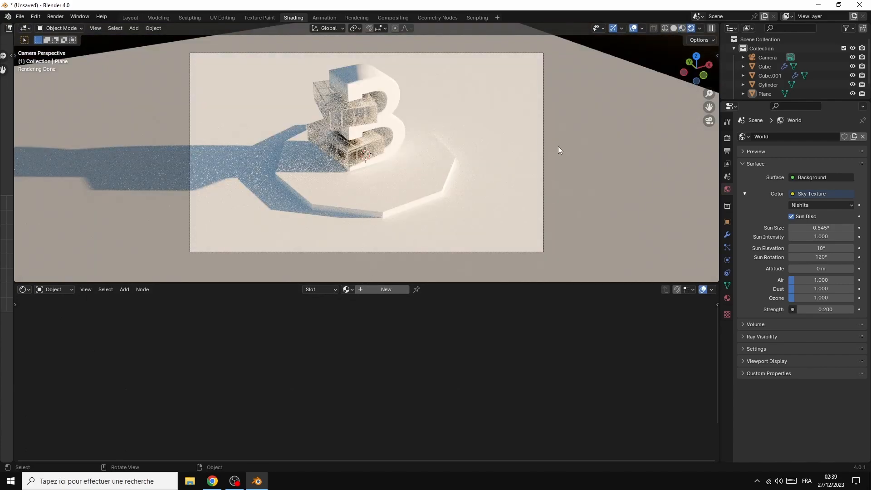
Step: Give the ground plane a new material with a dark green base color
{"action": "left_click", "coordinate": [584, 131]}
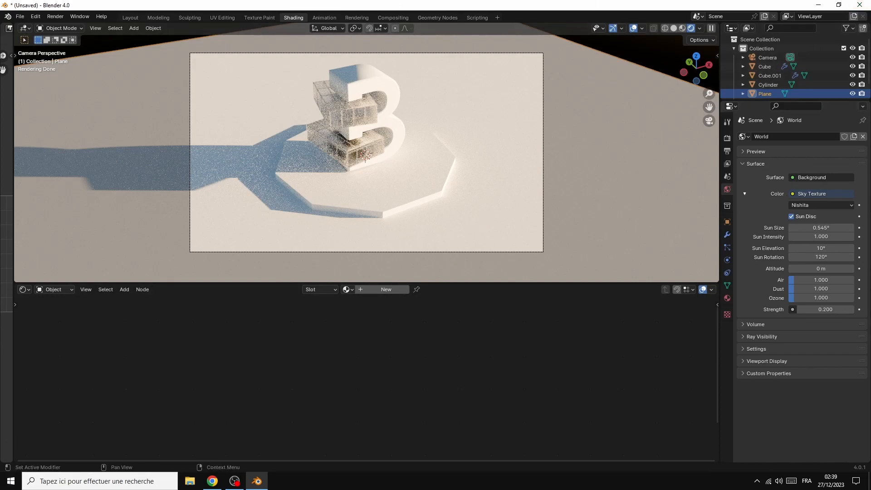
{"action": "left_click", "coordinate": [392, 289]}
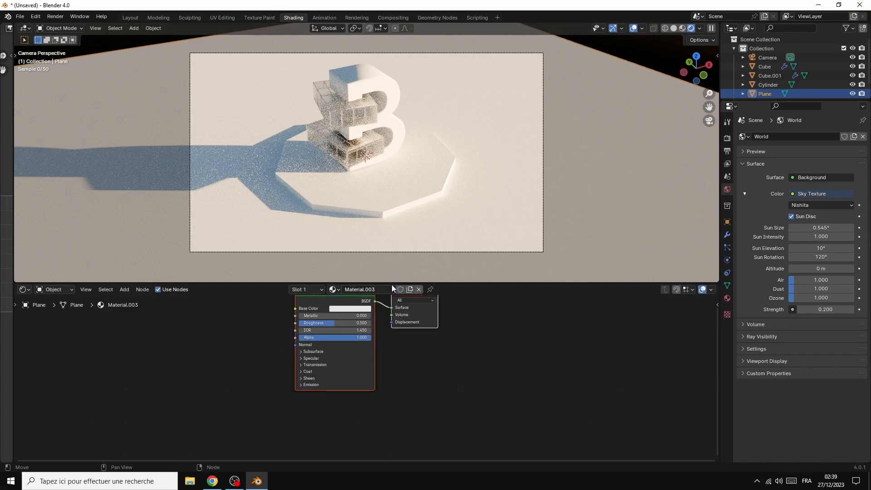
{"action": "left_click", "coordinate": [344, 309]}
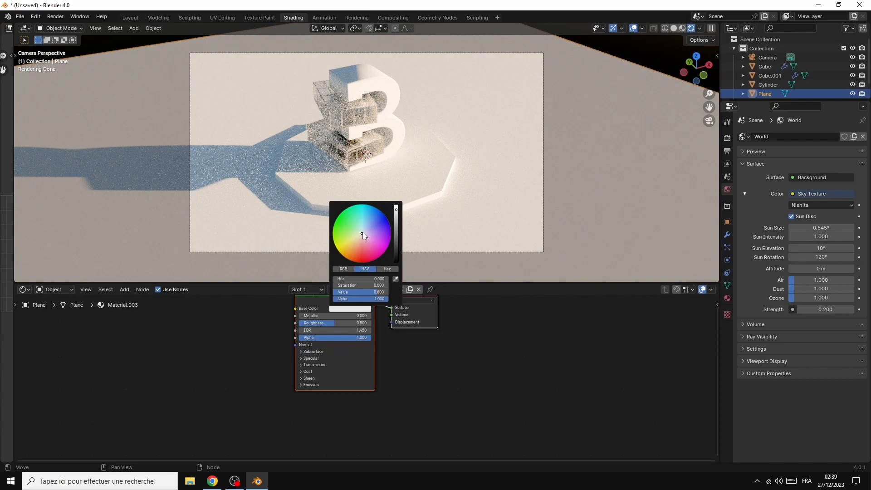
{"action": "left_click", "coordinate": [334, 233]}
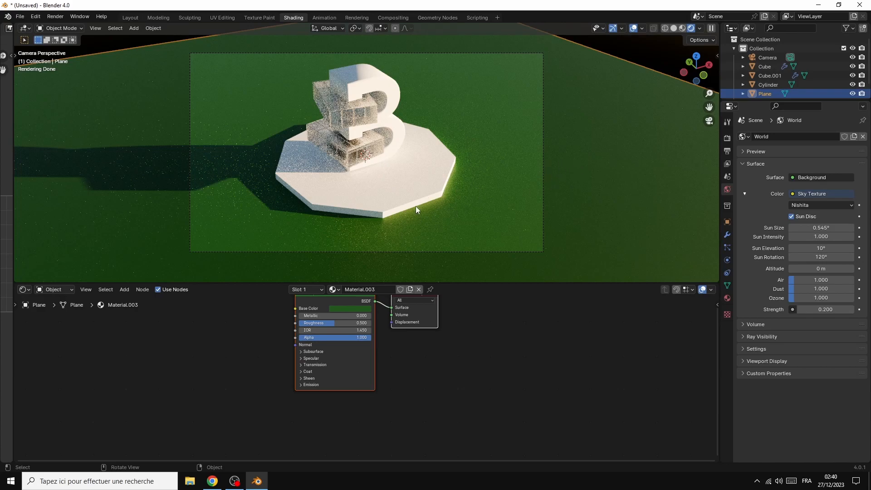
Step: Give the octagonal-looking platform a new material with a pale yellow-beige base color
{"action": "left_click", "coordinate": [434, 179]}
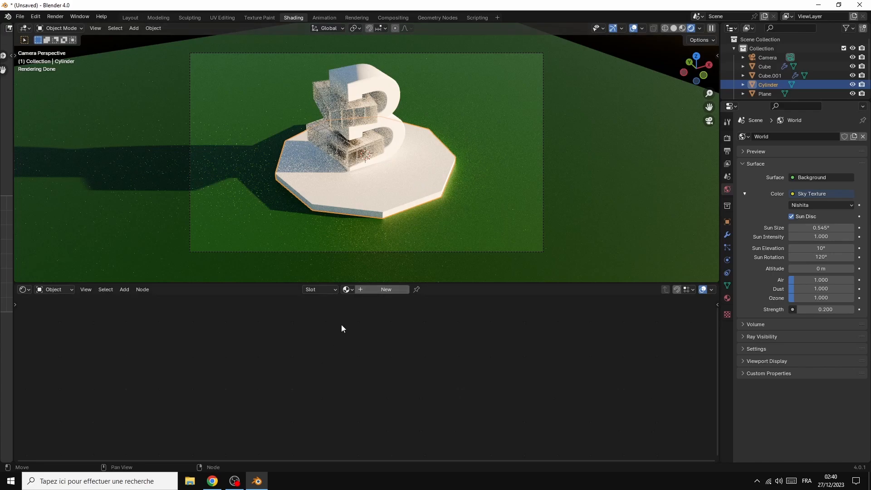
{"action": "left_click", "coordinate": [383, 290]}
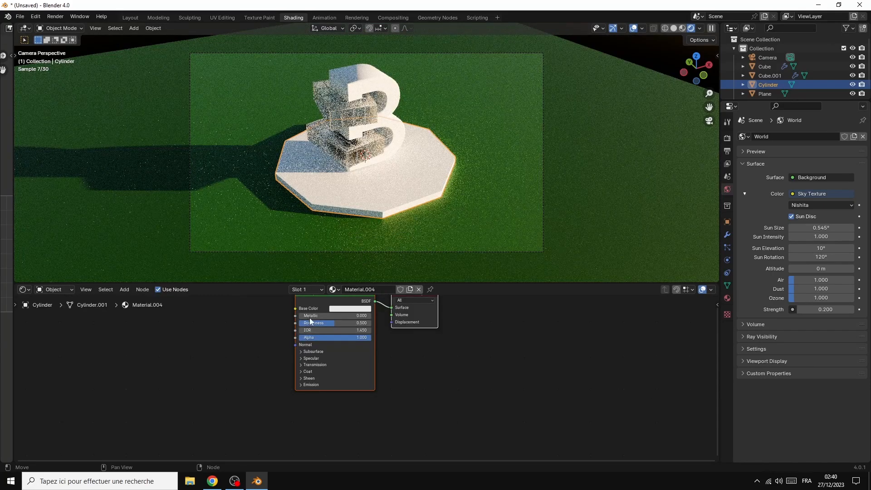
{"action": "left_click", "coordinate": [350, 308]}
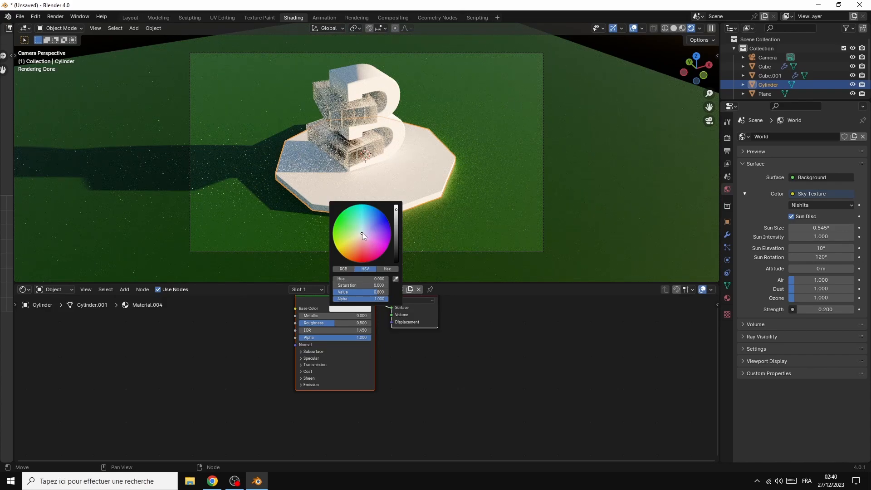
{"action": "left_click_drag", "start_coordinate": [362, 234], "coordinate": [355, 240]}
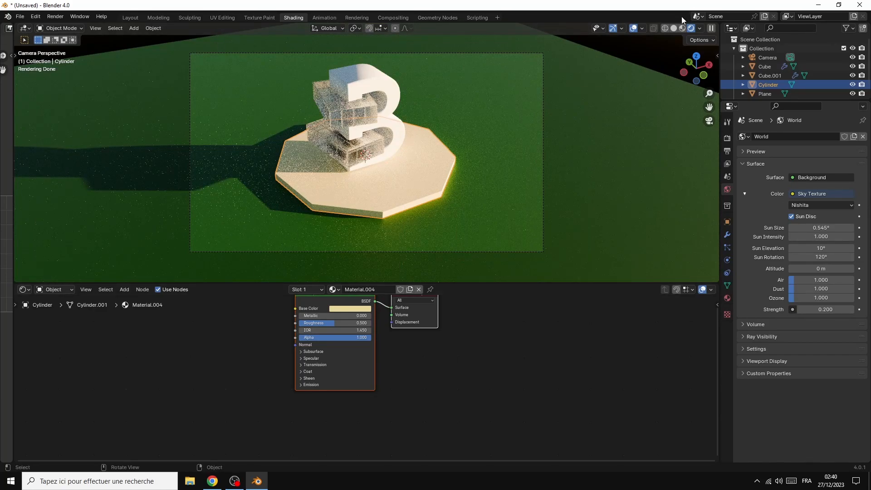
Step: Give the letter B a new pale yellow material with metallic 1.000 and roughness 0.100 for a gold look
{"action": "left_click", "coordinate": [366, 81]}
{"action": "left_click", "coordinate": [386, 290]}
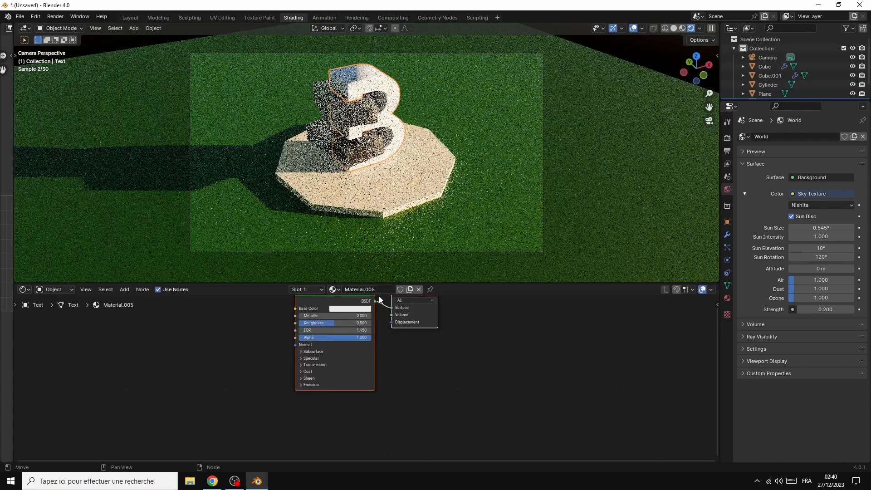
{"action": "left_click", "coordinate": [349, 309]}
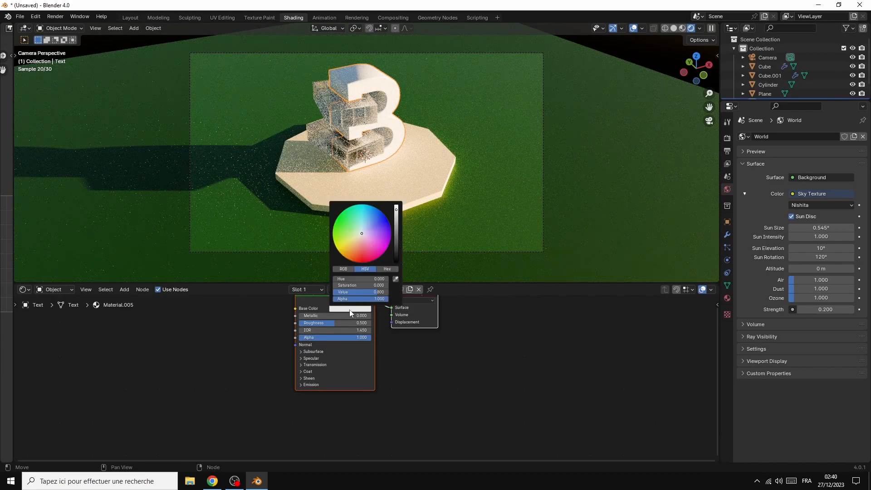
{"action": "left_click", "coordinate": [361, 233]}
{"action": "left_click_drag", "start_coordinate": [361, 232], "coordinate": [354, 234]}
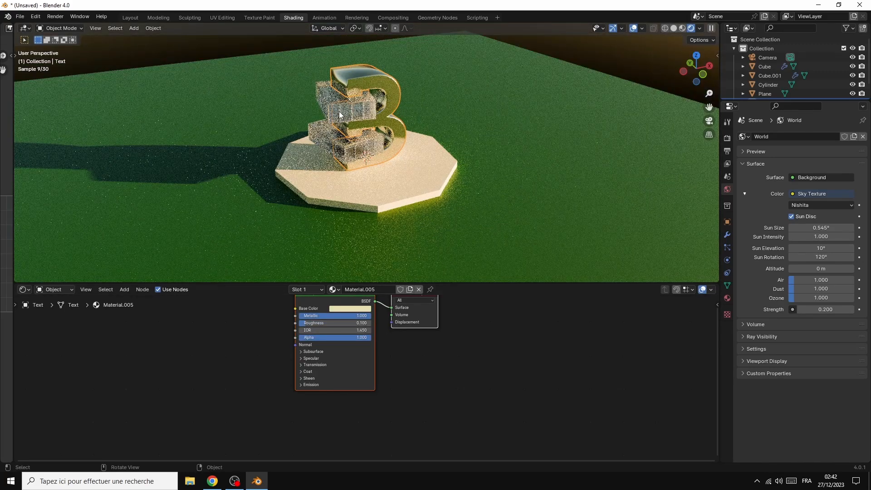
Step: Set the glass roughness to 0.000 on both the upper and lower blocks
{"action": "left_click", "coordinate": [340, 112]}
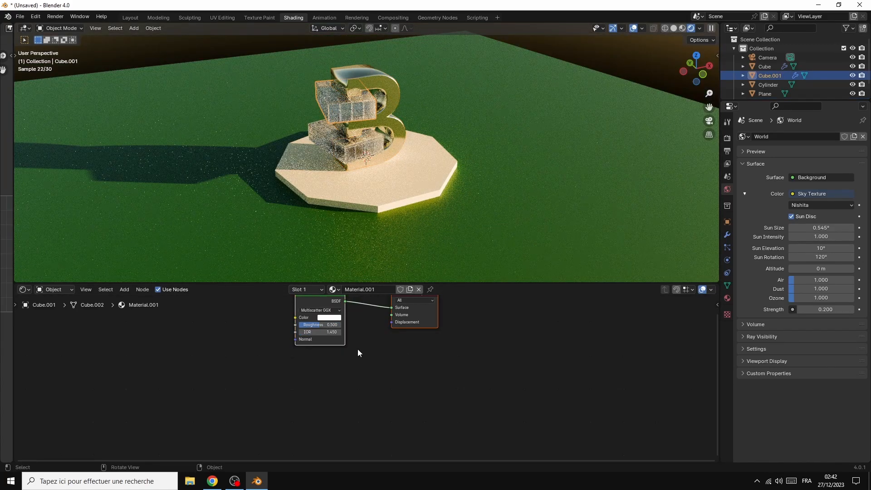
{"action": "left_click_drag", "start_coordinate": [320, 324], "coordinate": [300, 325]}
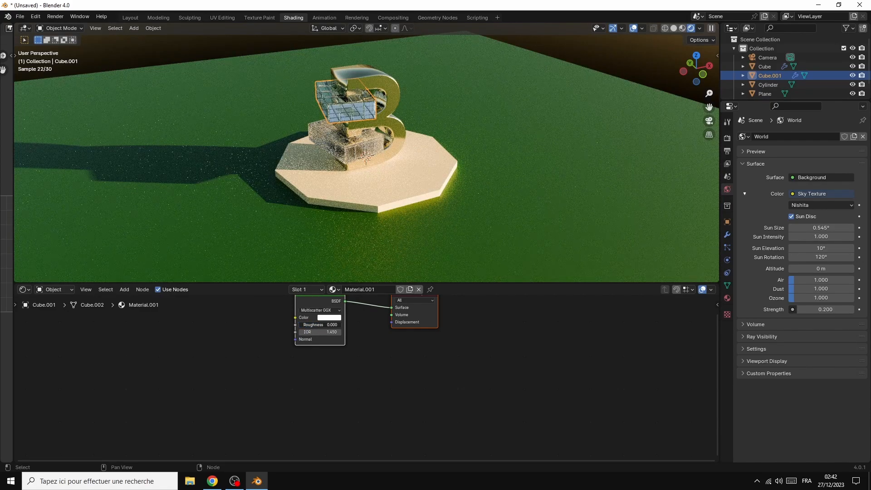
{"action": "left_click", "coordinate": [357, 148]}
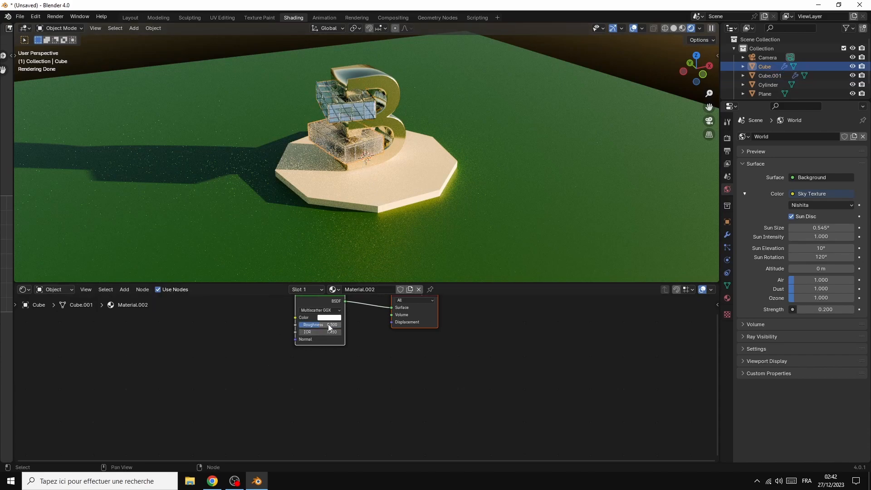
{"action": "left_click_drag", "start_coordinate": [320, 325], "coordinate": [299, 325]}
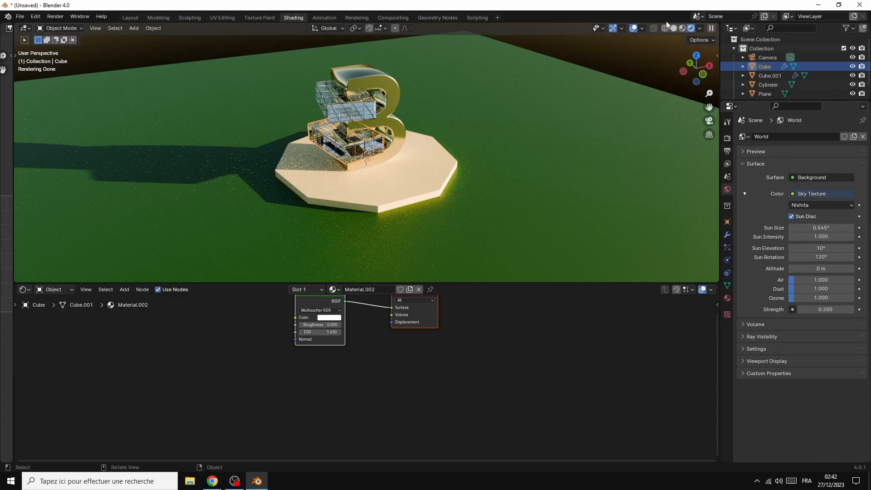
Step: Scale the ground plane up by about 1.25 while looking through the camera
{"action": "left_click", "coordinate": [583, 135]}
{"action": "left_click", "coordinate": [660, 51]}
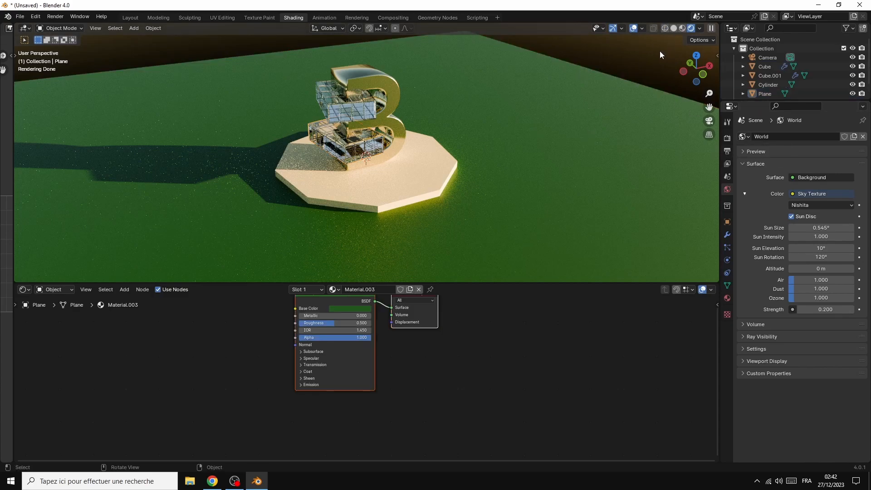
{"action": "key", "text": "KP_0"}
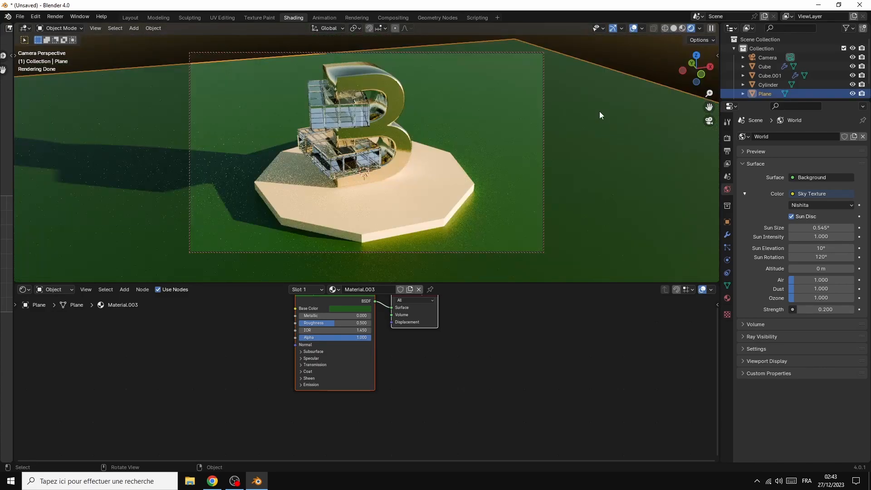
{"action": "key", "text": "s"}
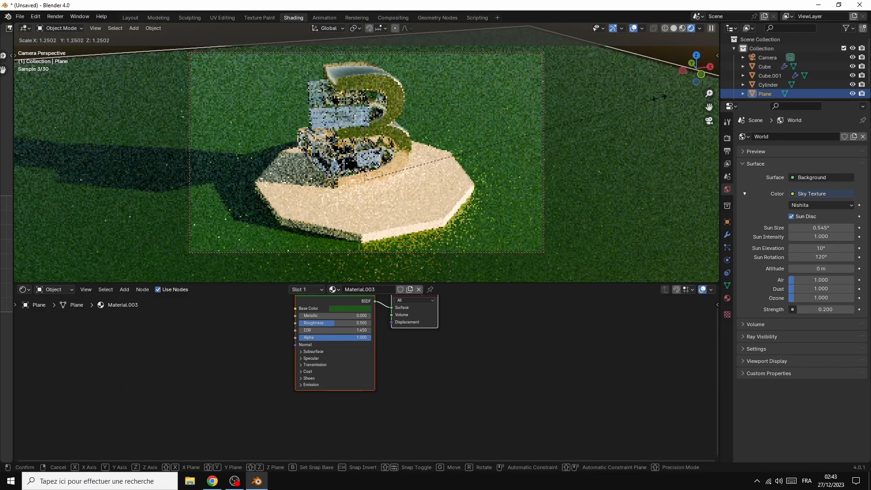
{"action": "left_click", "coordinate": [660, 97]}
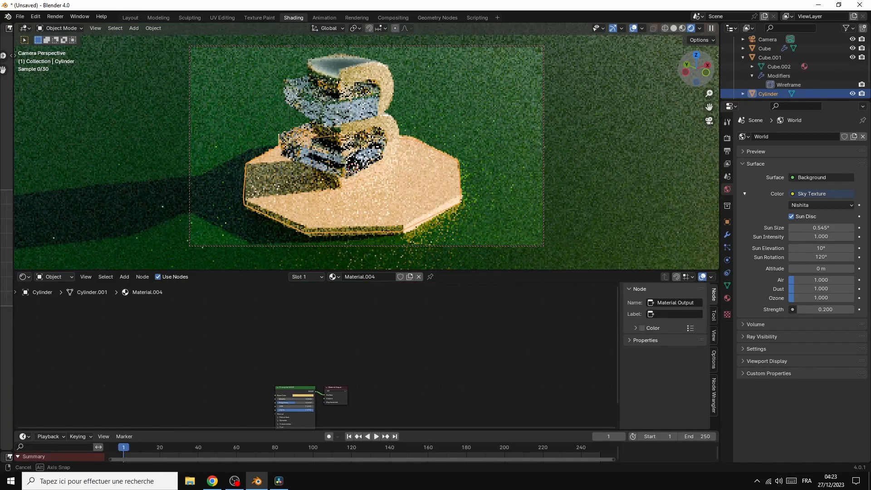
Step: Orbit the camera slightly around the platform and render the still image
{"action": "mouse_move", "coordinate": [696, 68]}
{"action": "left_mouse_down"}
{"action": "mouse_move", "coordinate": [678, 67]}
{"action": "mouse_move", "coordinate": [687, 67]}
{"action": "left_mouse_up"}
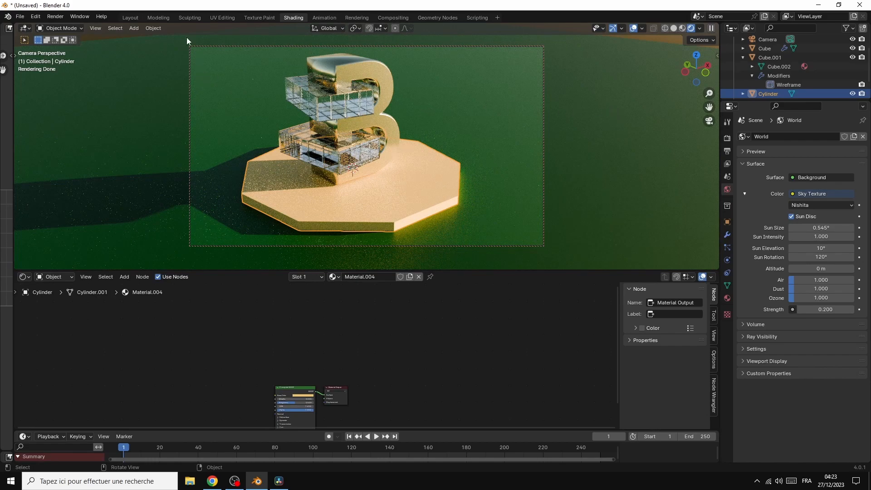
{"action": "left_click", "coordinate": [54, 18]}
{"action": "left_click", "coordinate": [70, 27]}
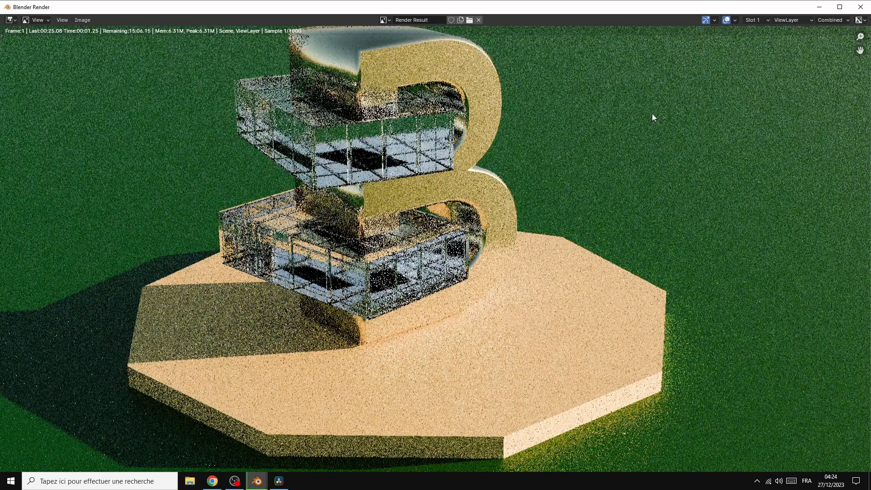
{"action": "scroll", "coordinate": [651, 117], "scroll_direction": "down", "scroll_amount": 2}
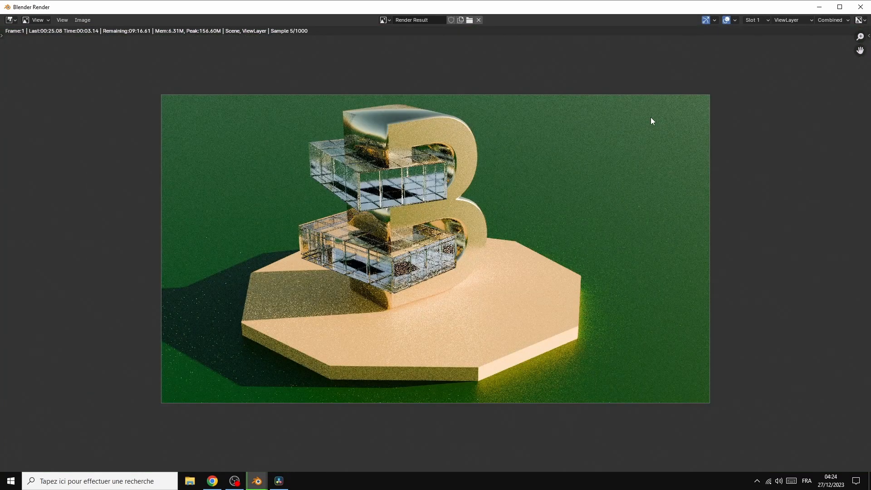